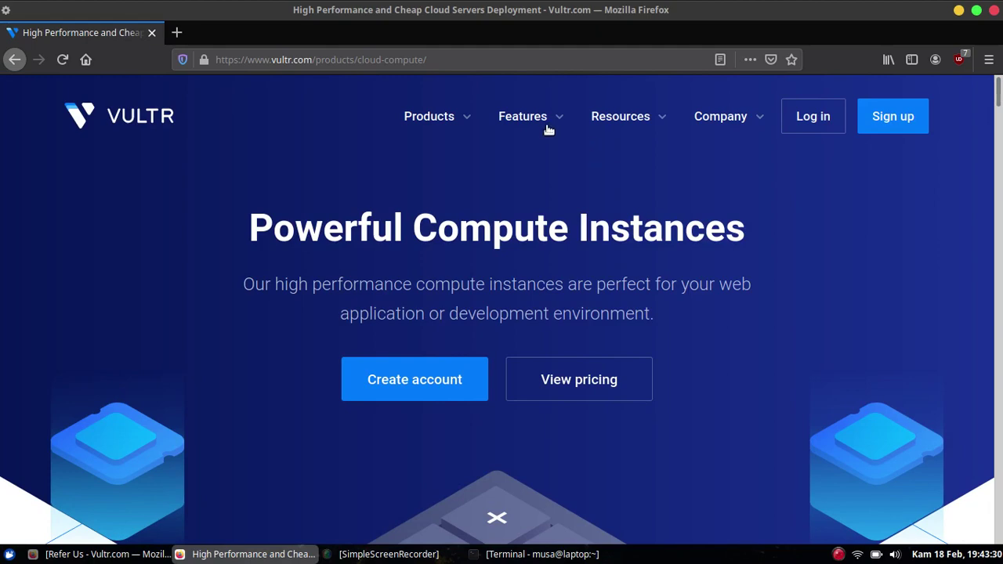
Open the Data Center Locations feature page and look through its list of server locations.
mouse_move(556, 134)
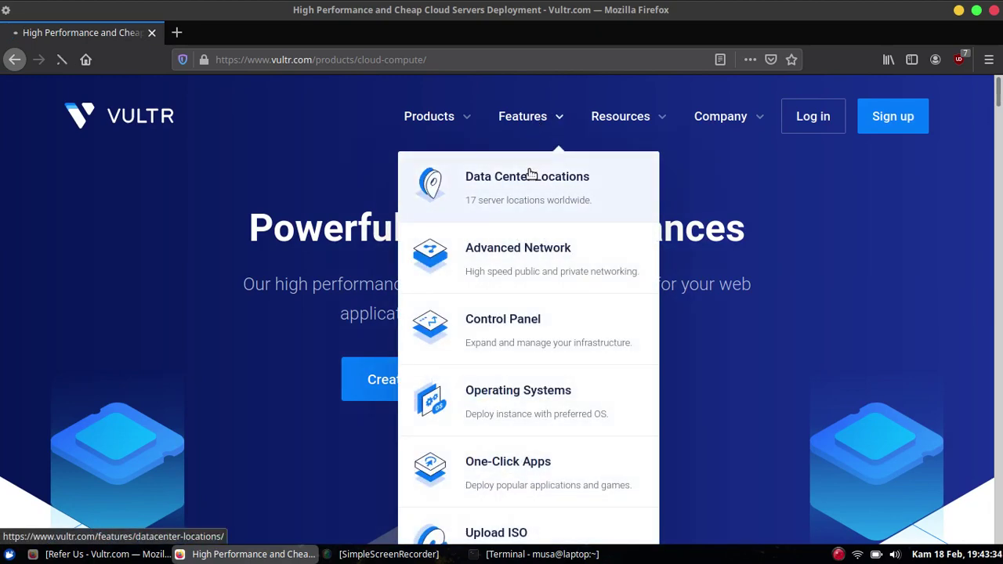
scroll(809, 260, "down", 3)
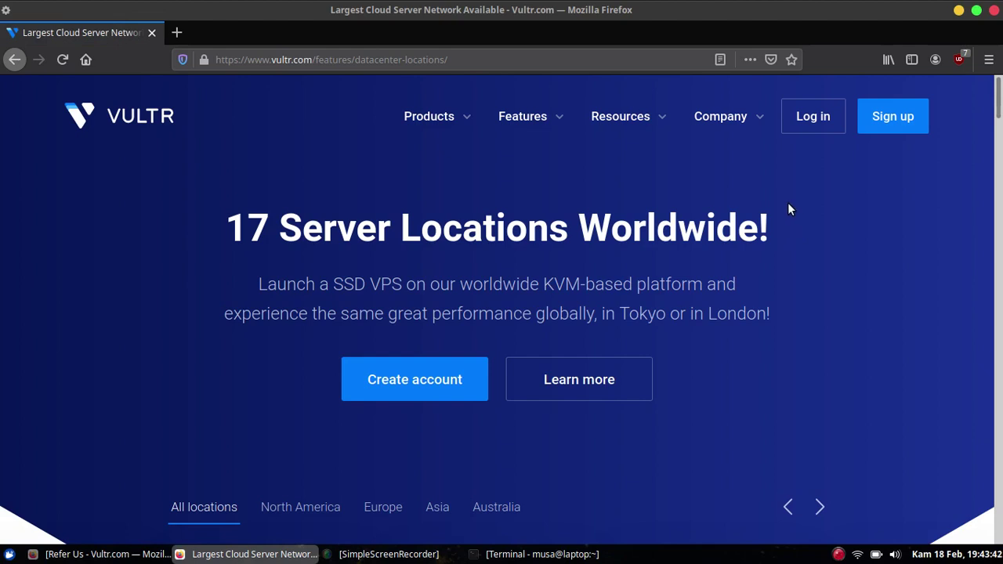
scroll(781, 225, "down", 1)
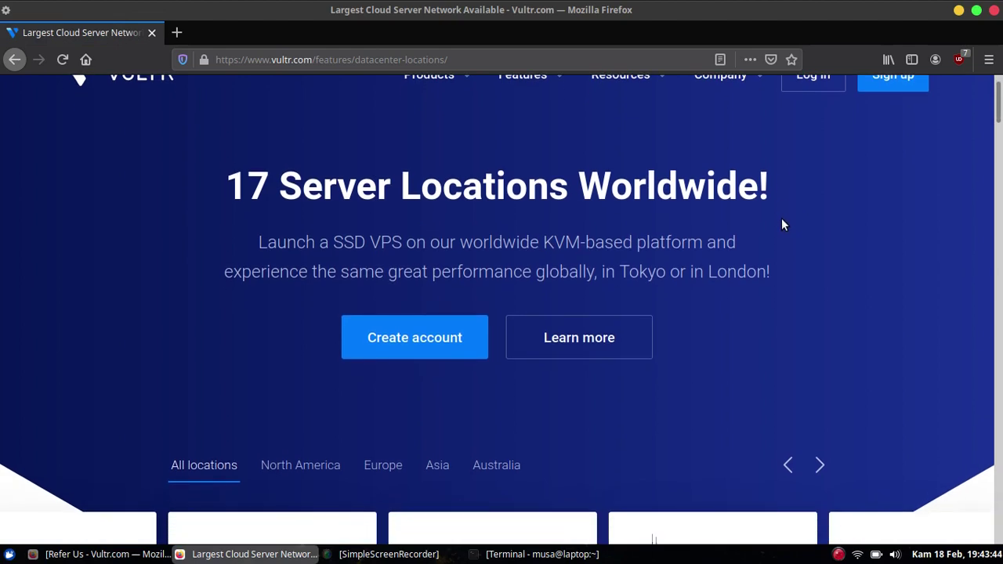
scroll(781, 220, "down", 1)
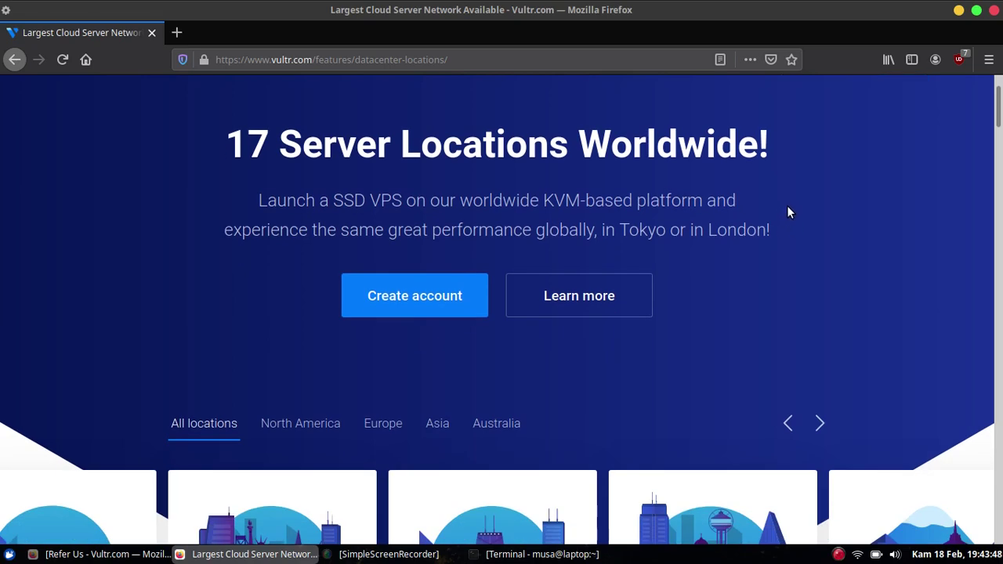
scroll(787, 206, "down", 6)
scroll(784, 216, "up", 7)
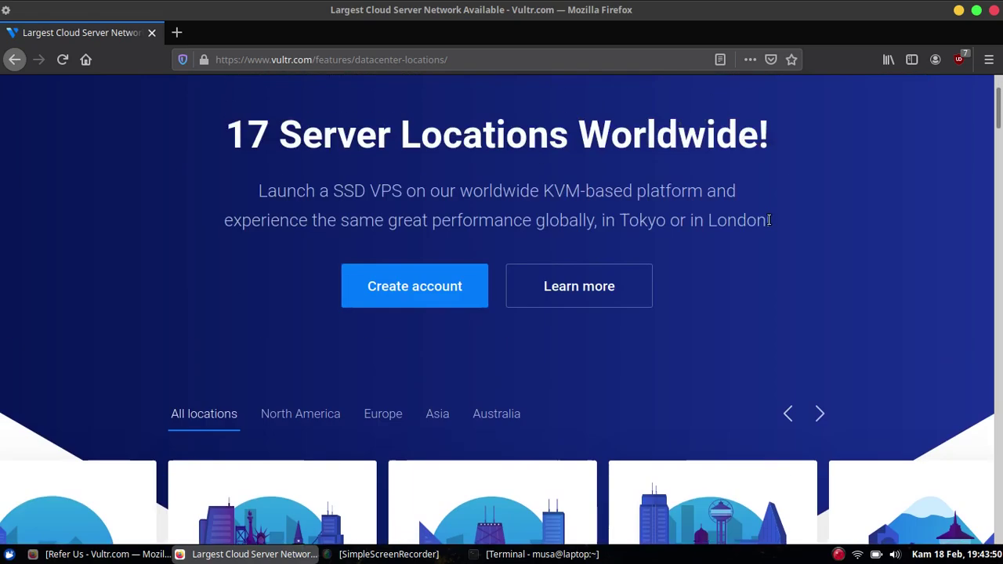
scroll(766, 224, "down", 4)
scroll(529, 252, "down", 2)
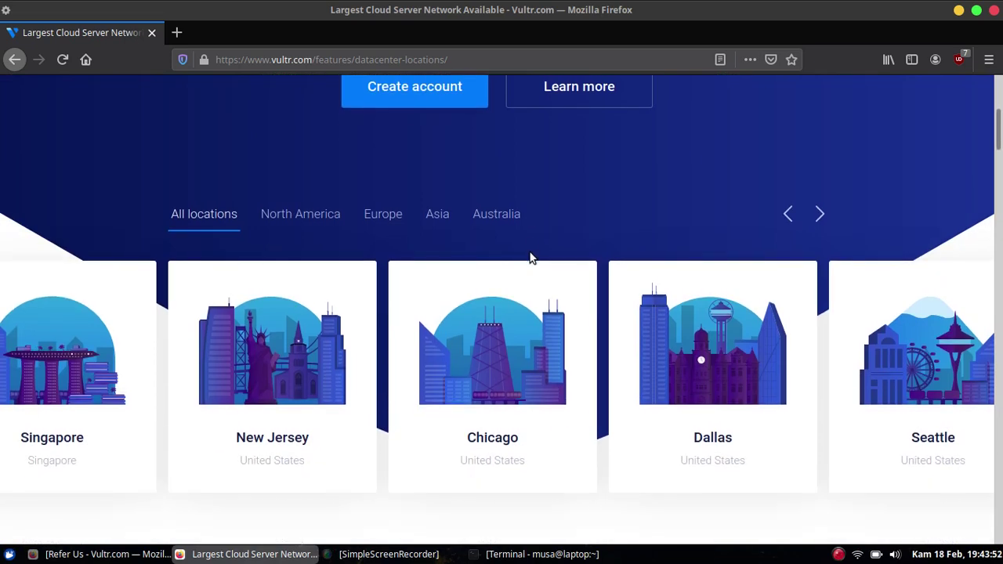
scroll(527, 236, "down", 1)
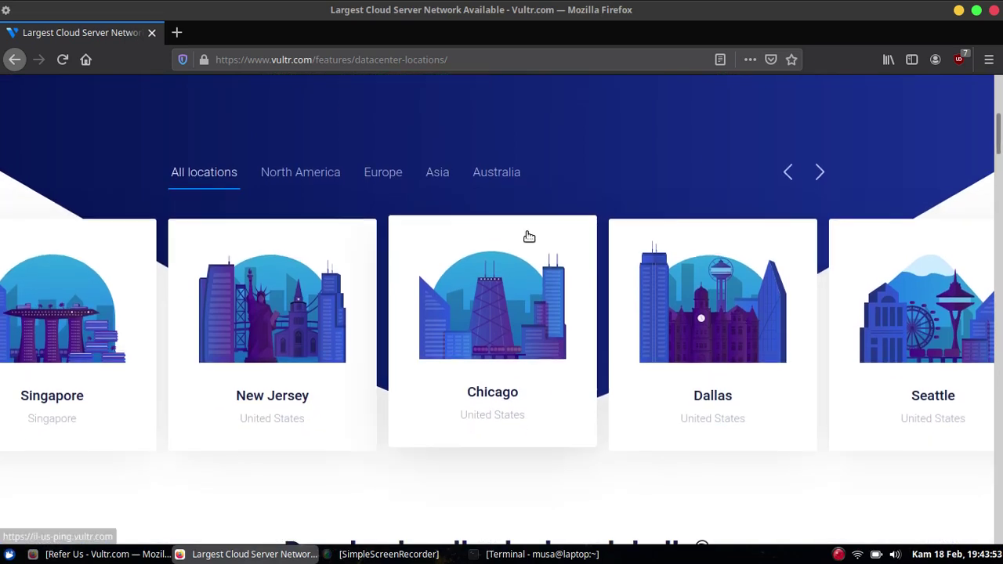
Filter the server locations to Asia and review the available cities and the worldwide network section.
left_click(436, 176)
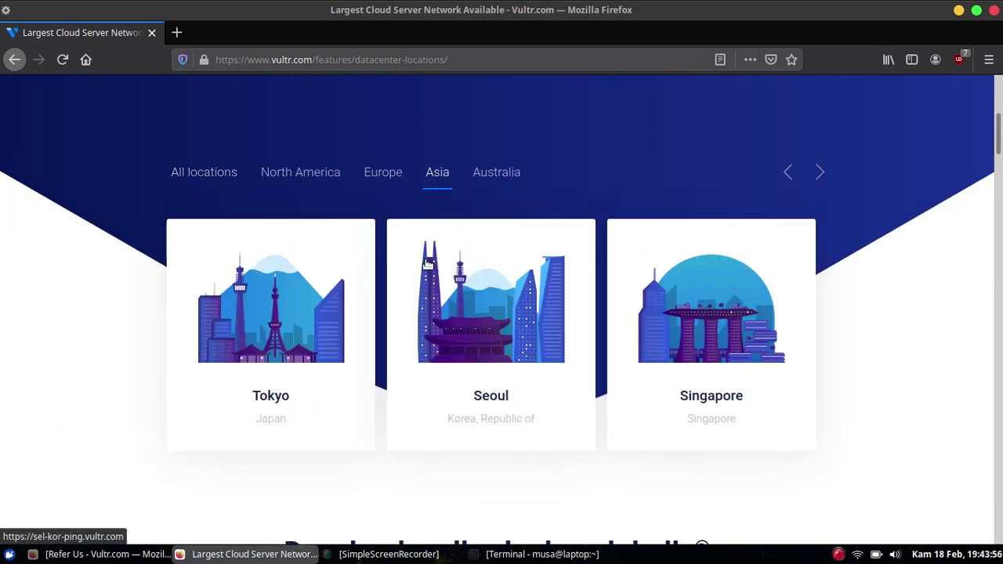
scroll(231, 326, "down", 2)
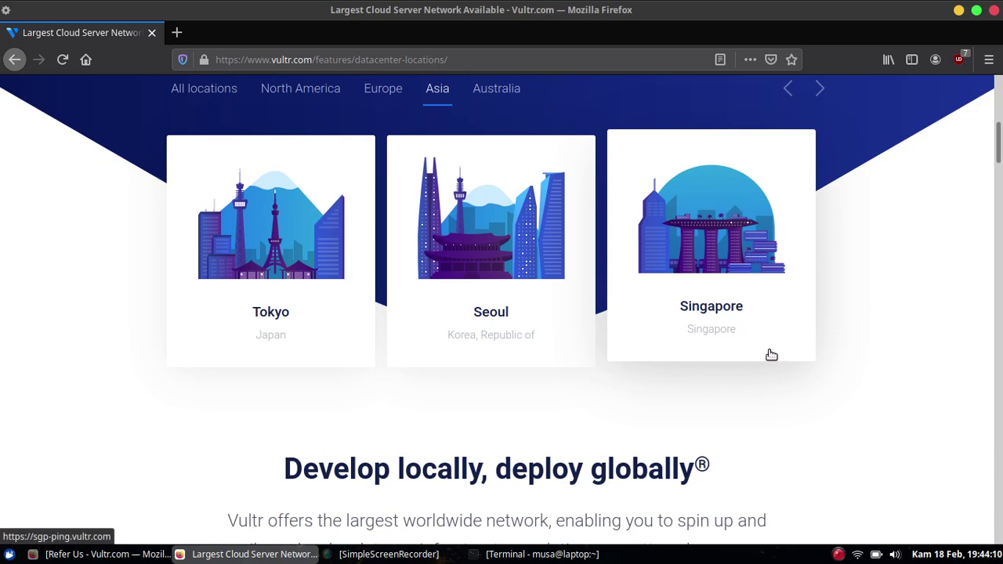
scroll(826, 280, "down", 3)
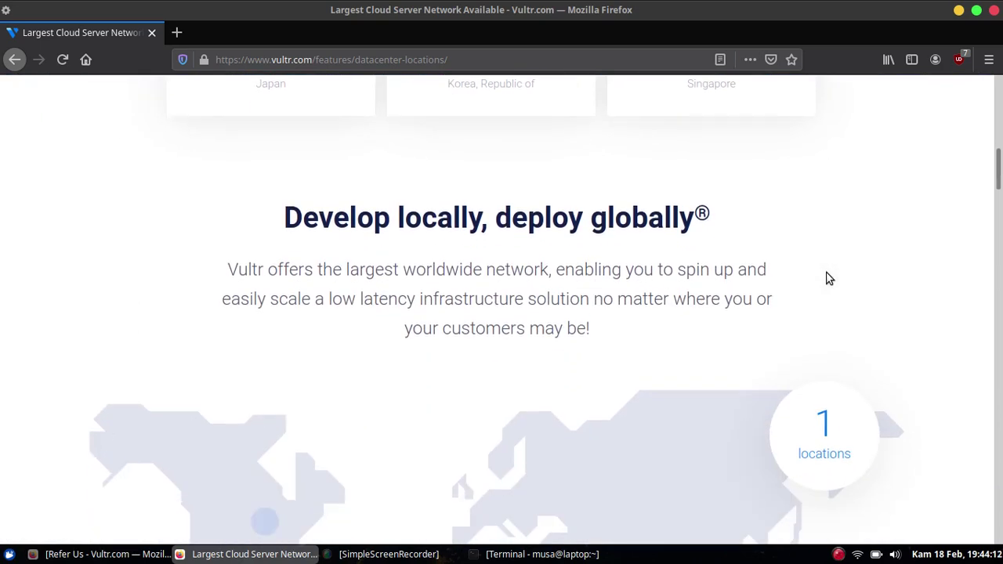
scroll(830, 278, "up", 4)
scroll(829, 278, "up", 4)
Open the Operating Systems feature page and look over the grid of available operating systems.
mouse_move(535, 90)
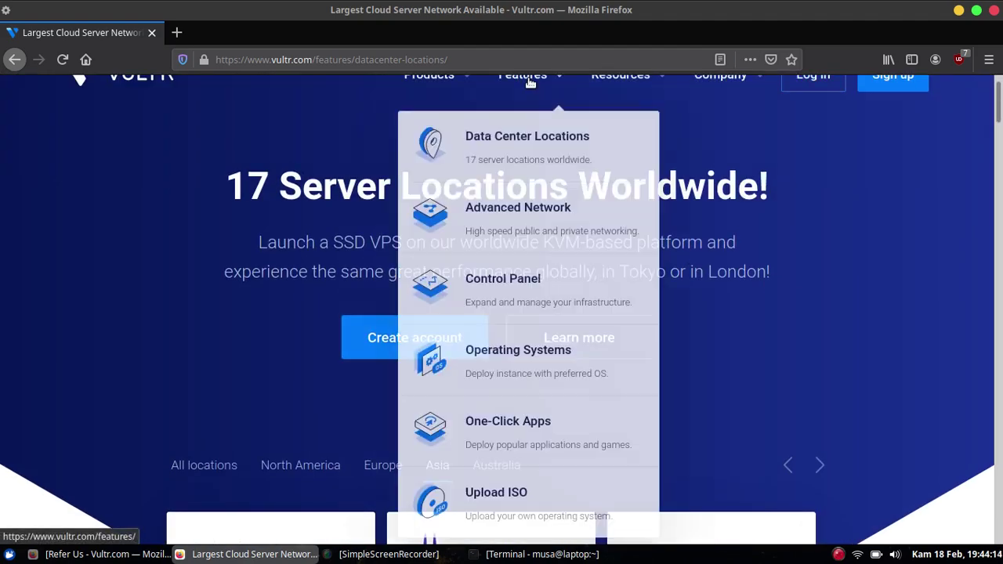
scroll(578, 283, "down", 1)
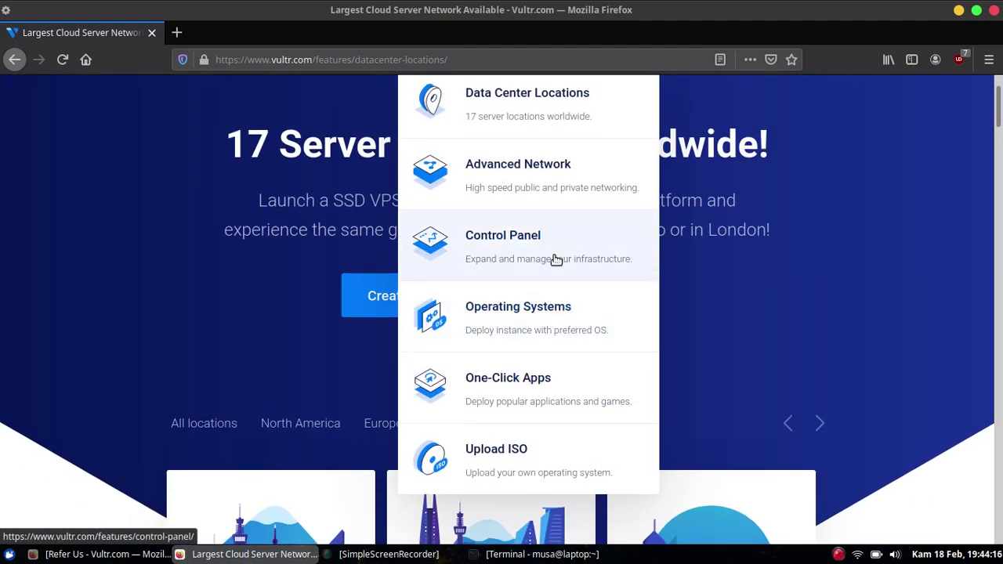
scroll(565, 337, "down", 2)
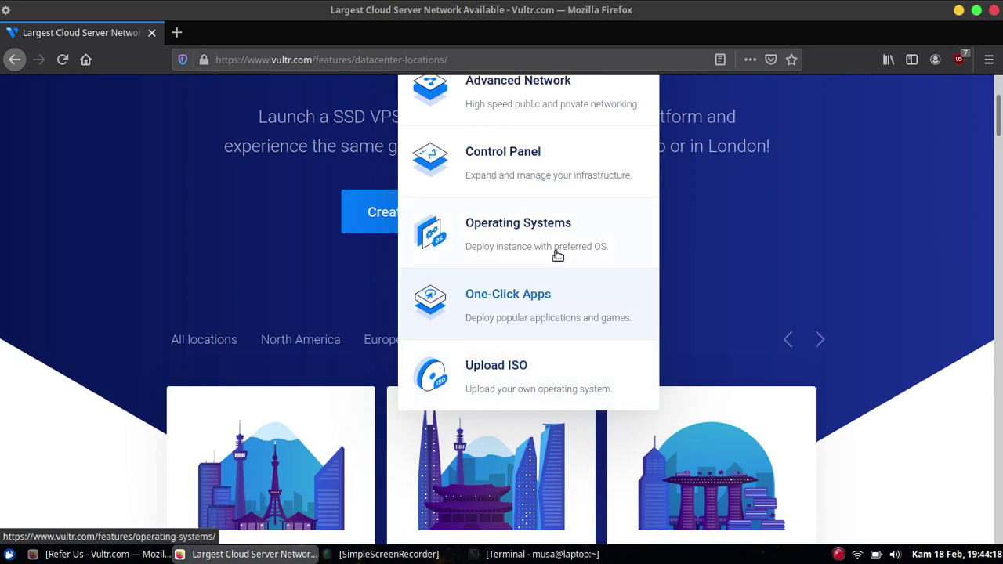
left_click(616, 251)
scroll(732, 258, "down", 3)
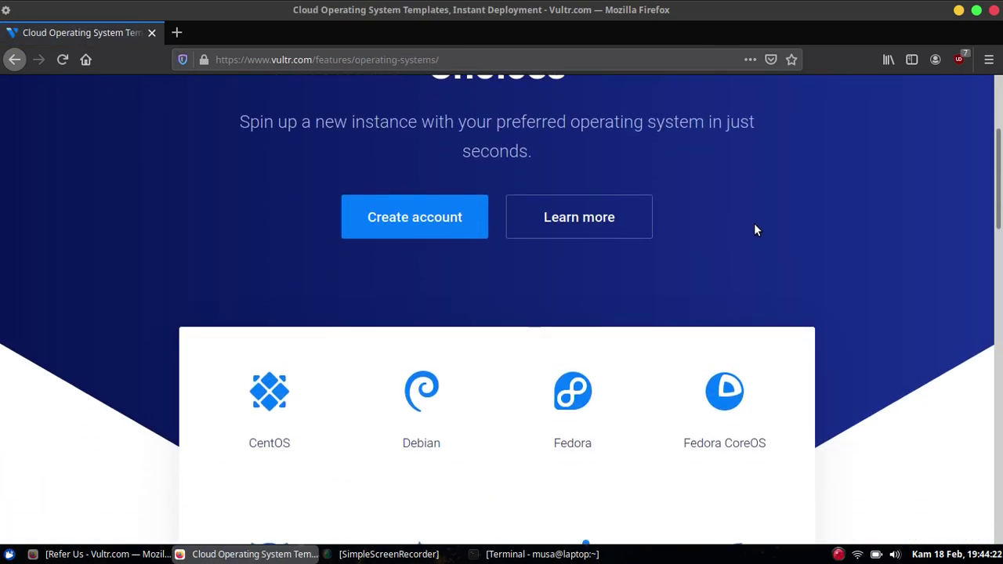
scroll(754, 227, "down", 4)
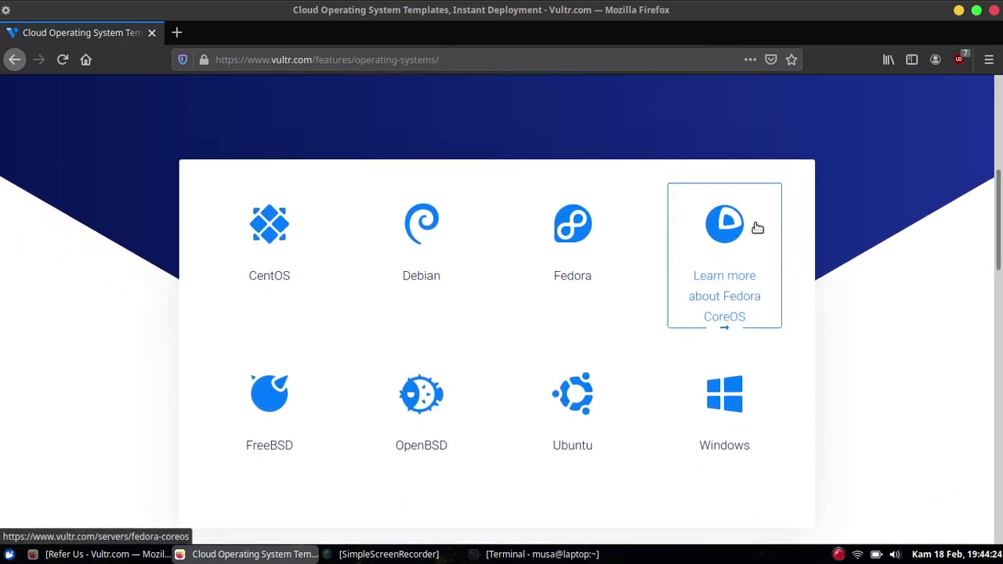
scroll(880, 252, "down", 3)
scroll(880, 257, "up", 3)
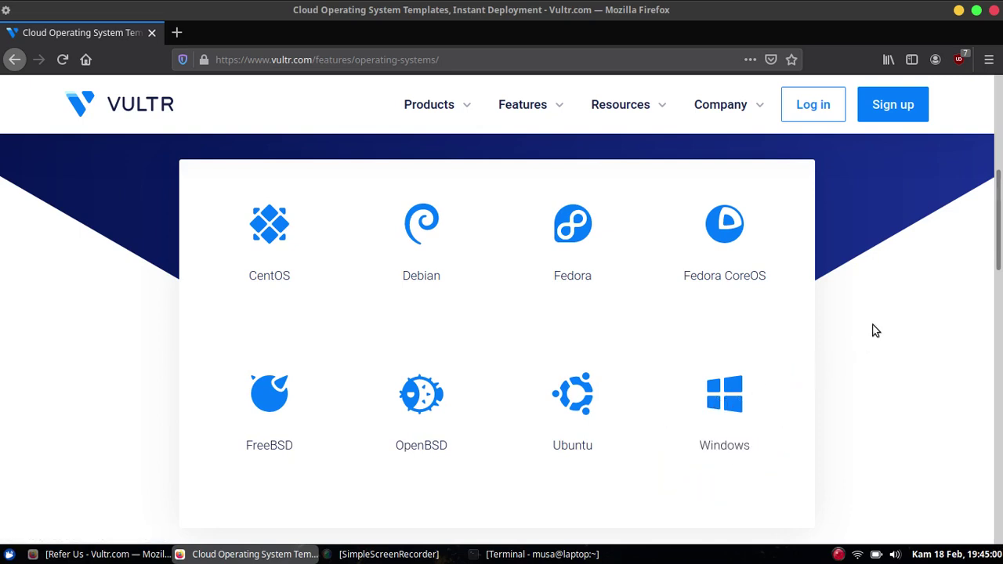
Examine the operating system choices and the Upload Custom ISO section on the page.
scroll(875, 331, "down", 1)
scroll(876, 331, "up", 1)
scroll(851, 353, "down", 5)
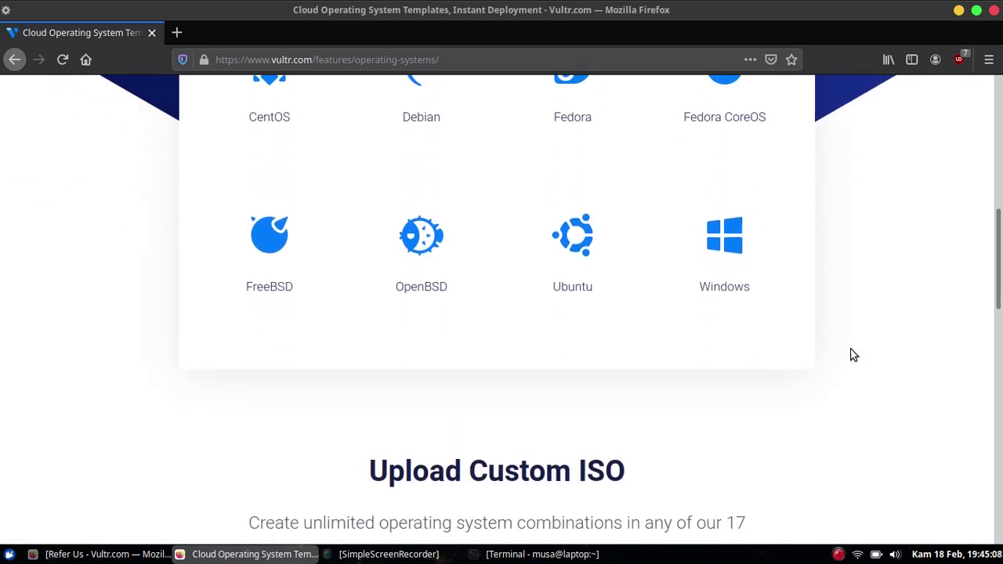
scroll(853, 355, "down", 3)
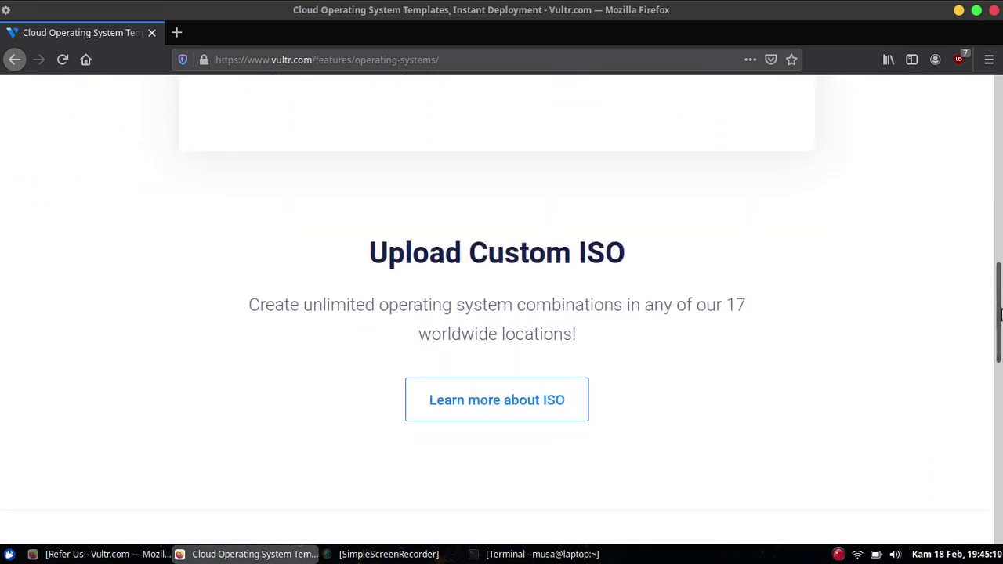
scroll(1000, 337, "down", 2)
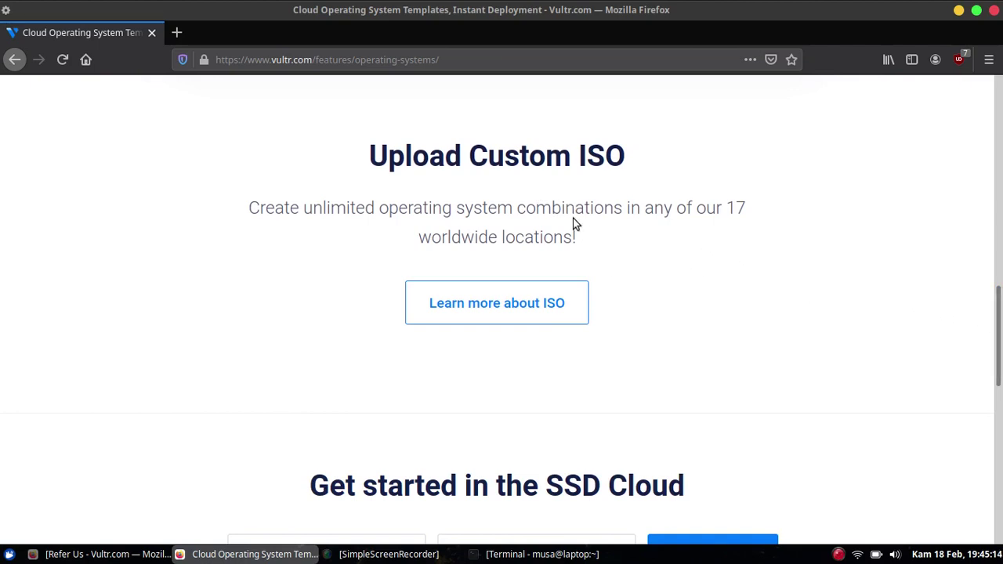
scroll(999, 329, "up", 10)
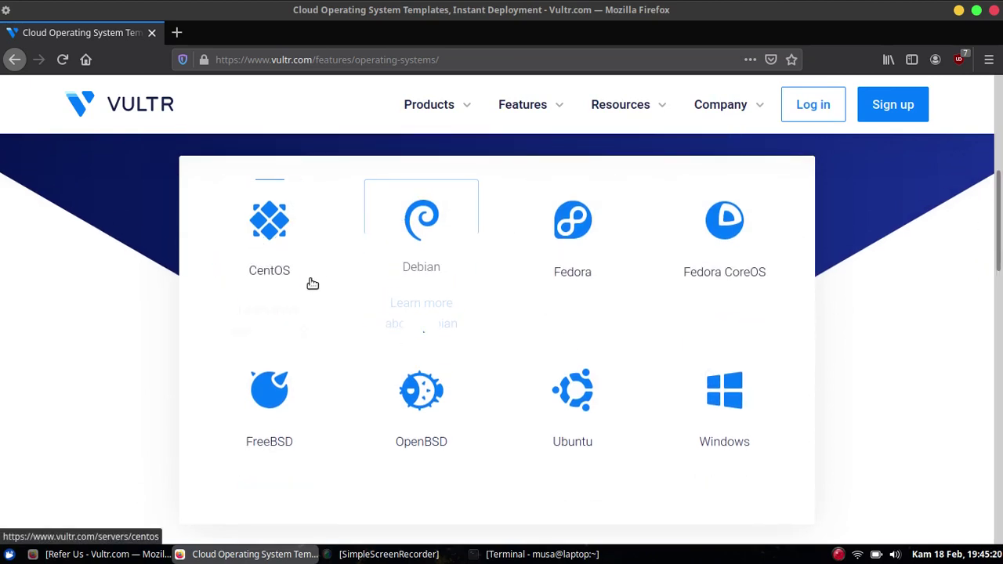
scroll(866, 281, "down", 8)
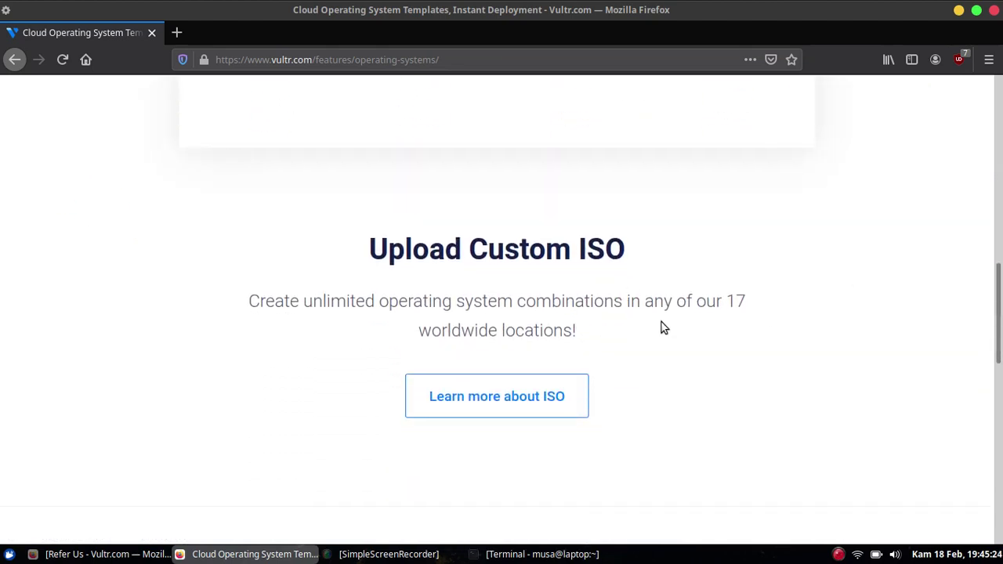
scroll(810, 283, "down", 3)
scroll(990, 183, "down", 3)
scroll(990, 186, "up", 20)
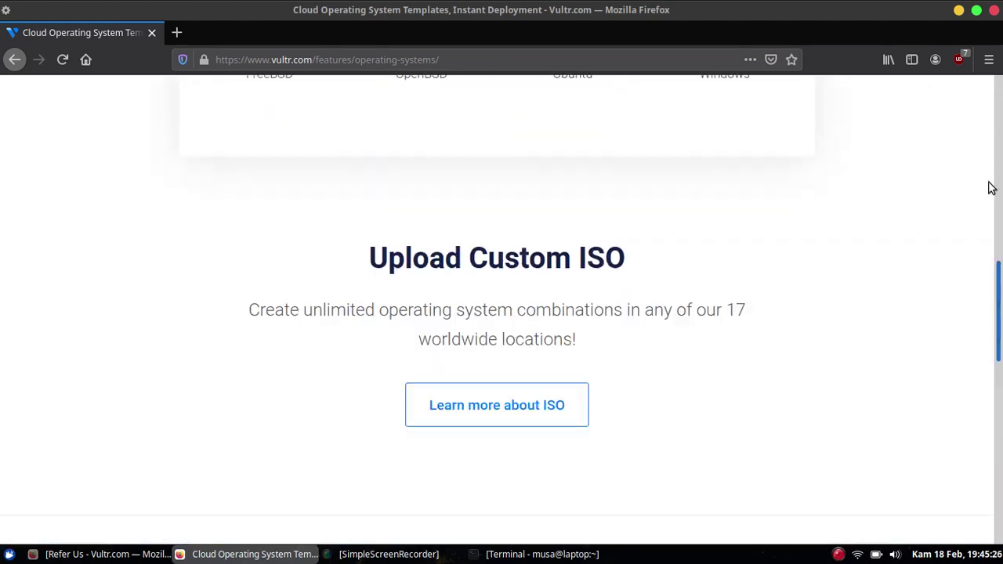
mouse_move(539, 116)
scroll(471, 226, "down", 4)
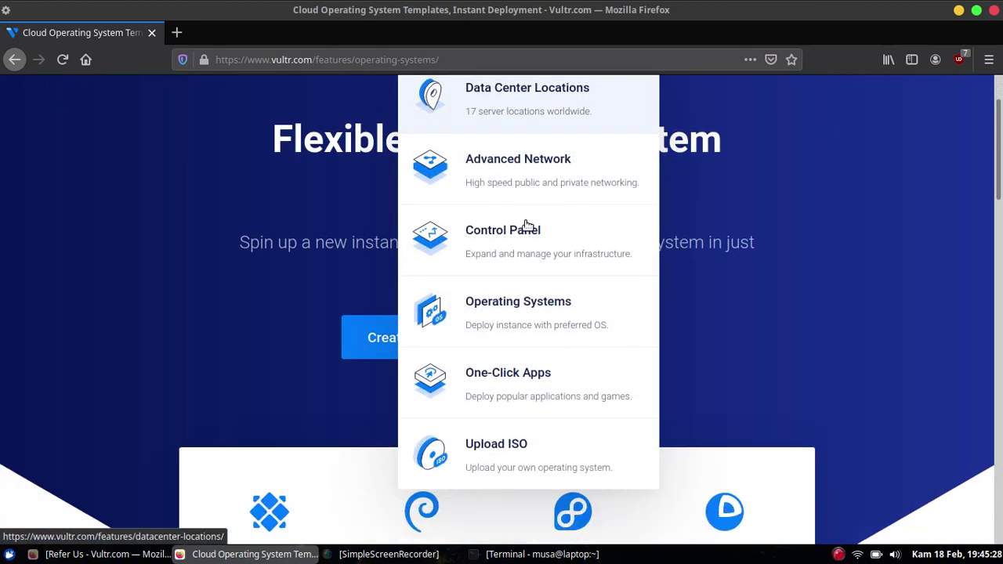
scroll(554, 216, "up", 4)
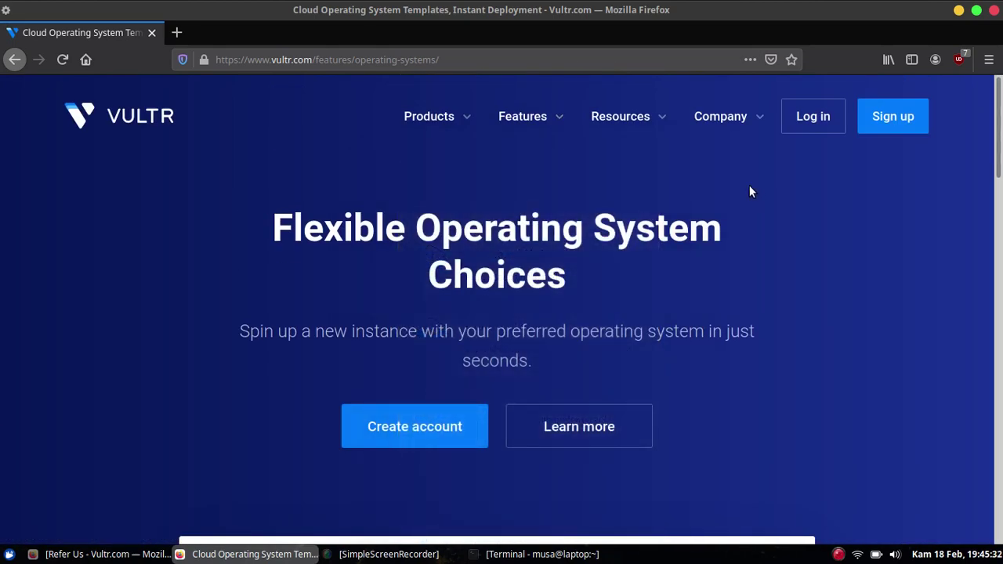
Switch to the browser window with the Affiliate page and copy the Give $100, Get $25 referral link.
left_click(102, 554)
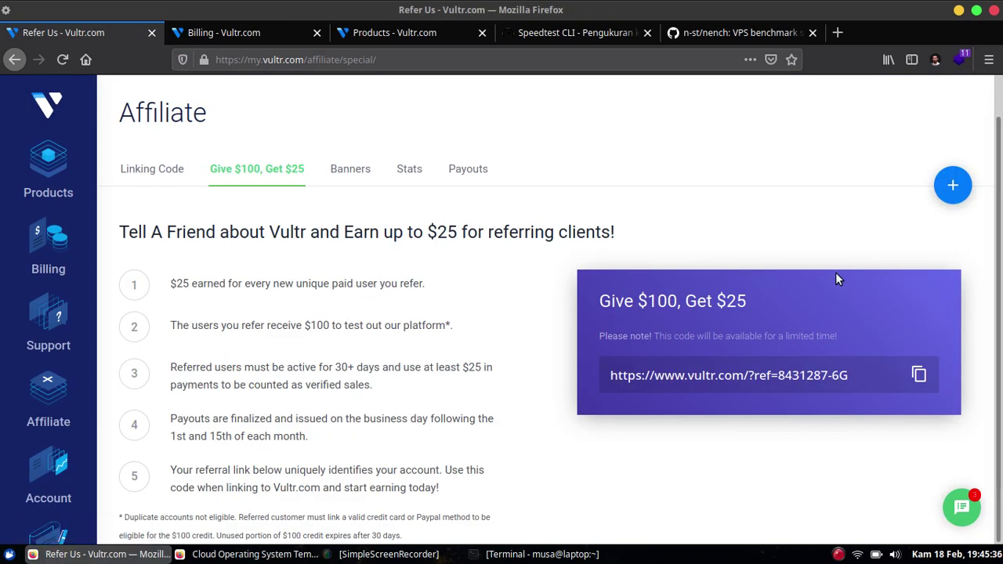
scroll(1000, 253, "up", 2)
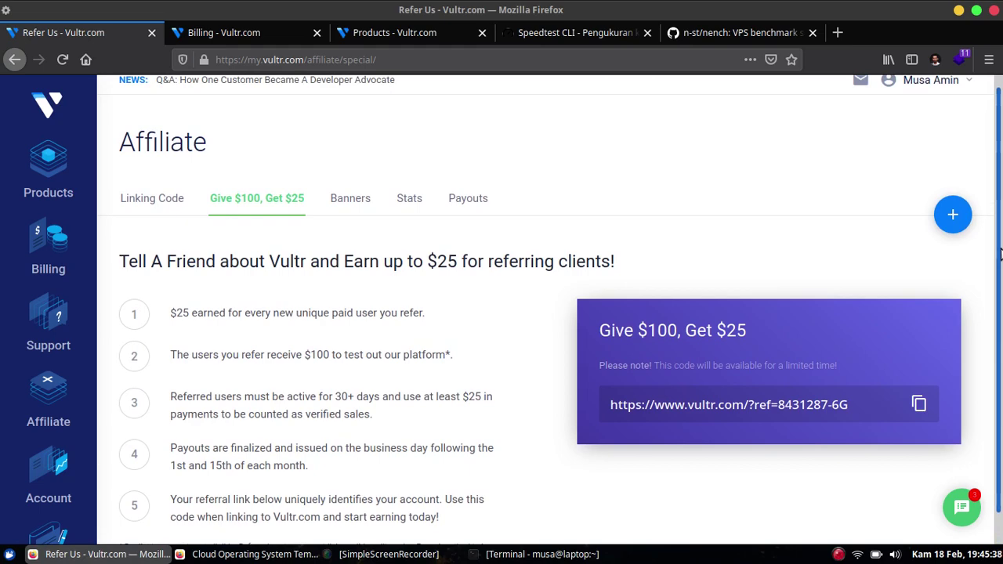
scroll(1000, 253, "down", 2)
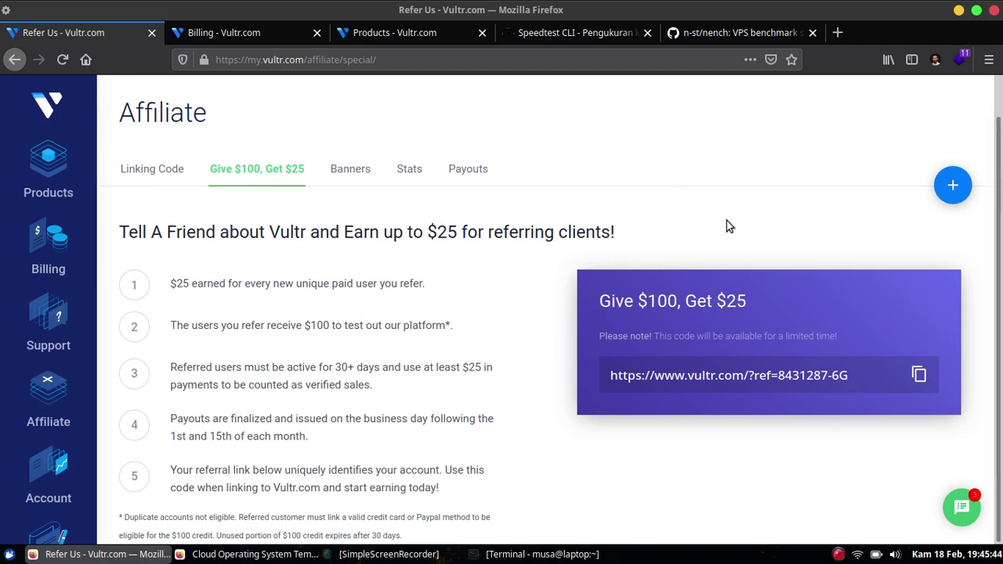
left_click(919, 377)
Review the Give $100, Get $25 referral terms, highlighting the duplicate-account rule and the credit card and Paypal requirement.
left_click_drag(640, 300, 673, 308)
left_click_drag(121, 517, 235, 519)
left_click(233, 517)
double_click(377, 518)
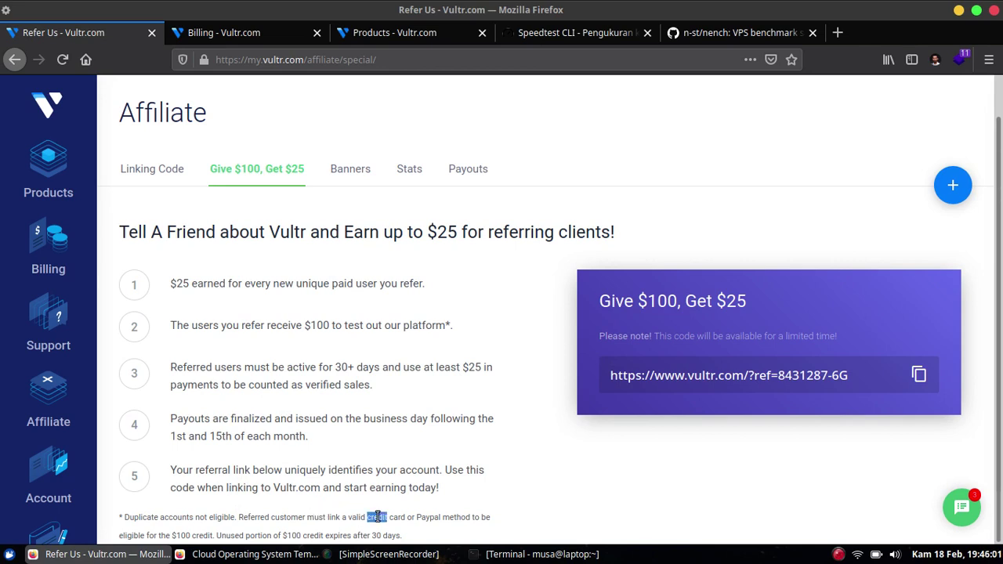
double_click(428, 517)
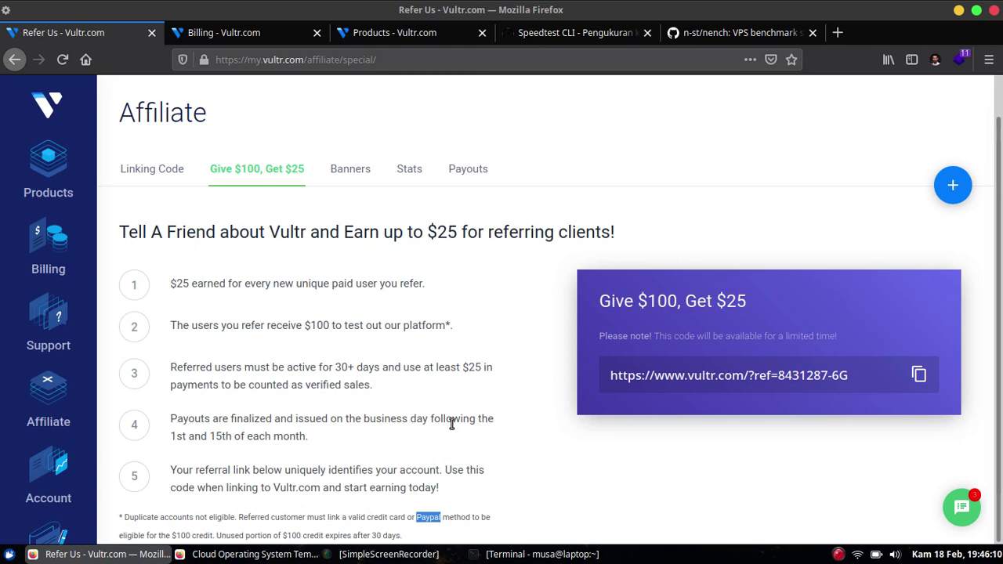
left_click(454, 372)
scroll(473, 342, "up", 1)
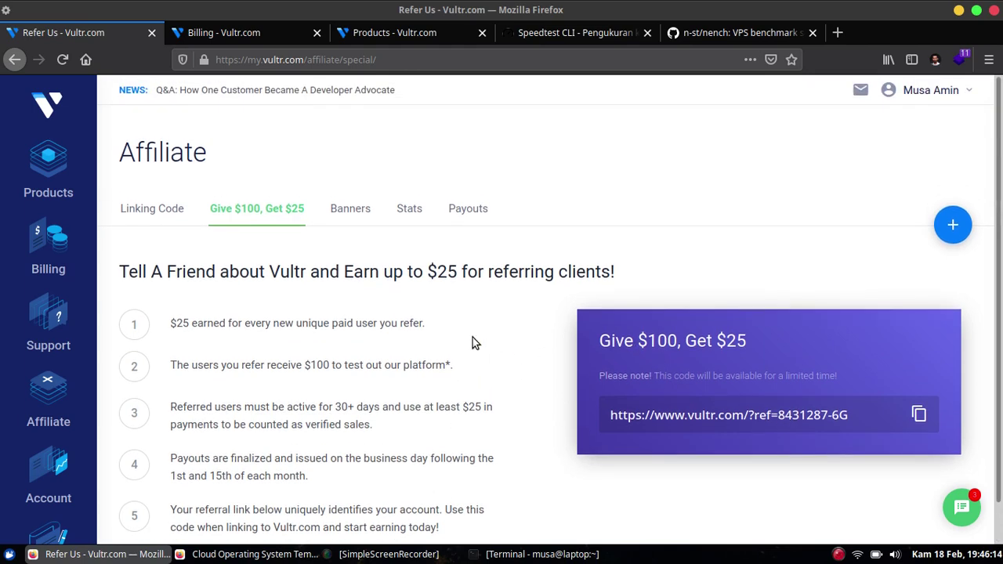
scroll(480, 349, "down", 1)
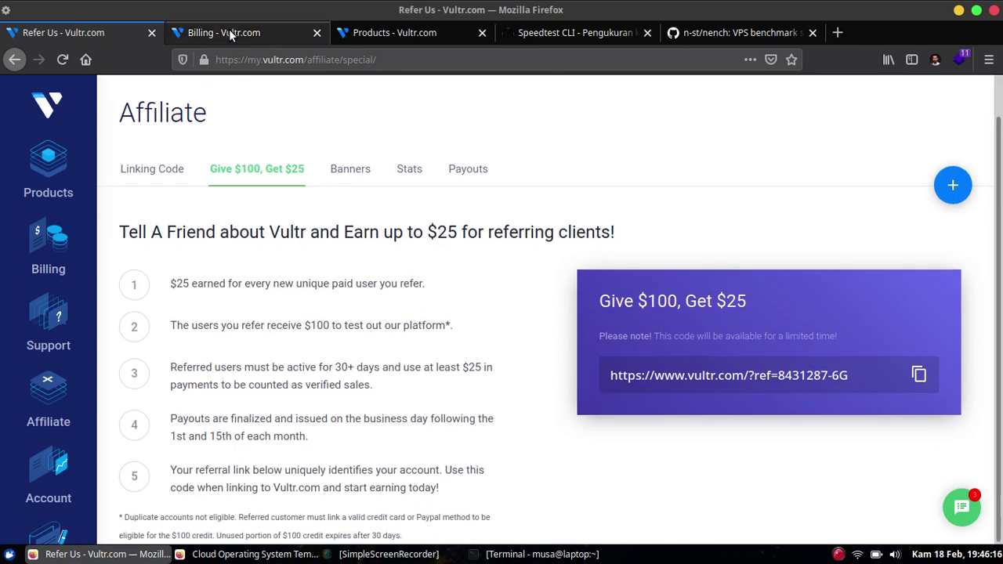
Go to the Billing page and review the credit card payment form, supported card brands and payment amounts.
left_click(229, 32)
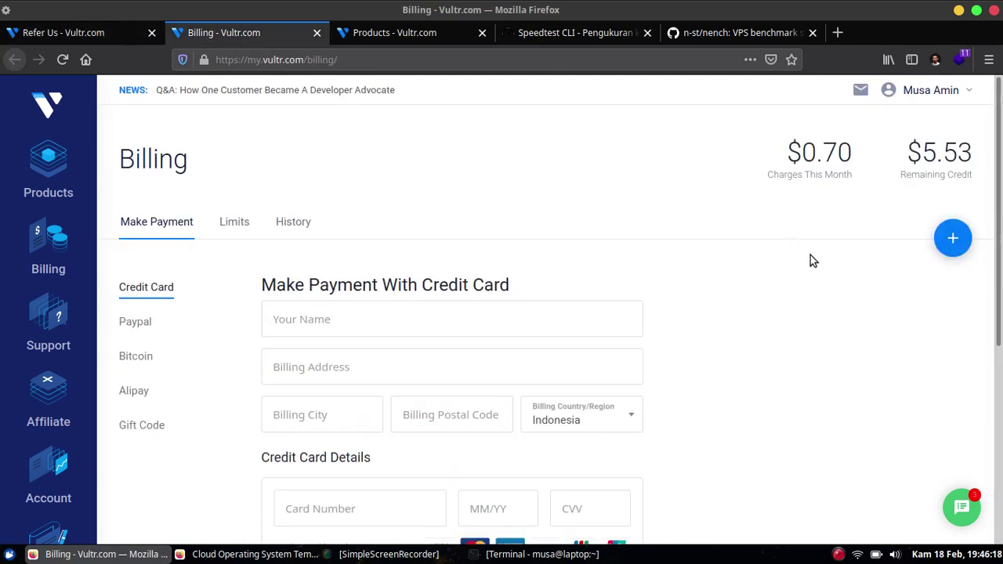
left_click_drag(1000, 287, 1000, 333)
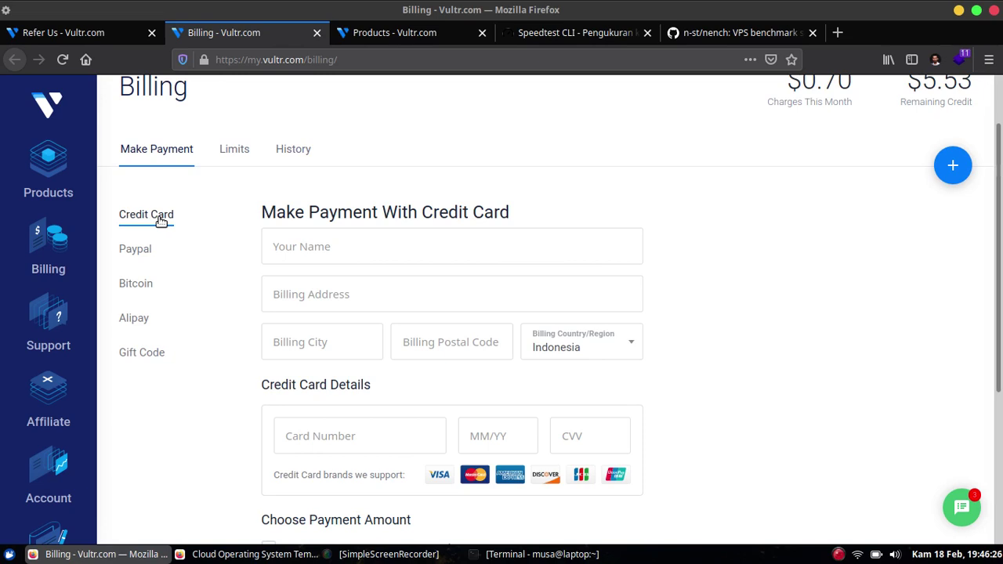
scroll(756, 322, "down", 3)
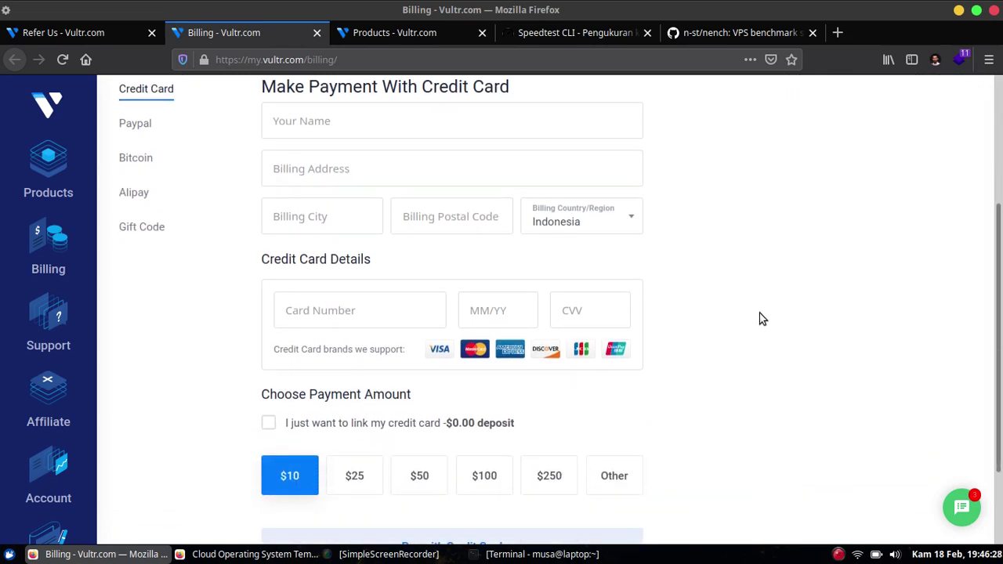
scroll(749, 327, "up", 2)
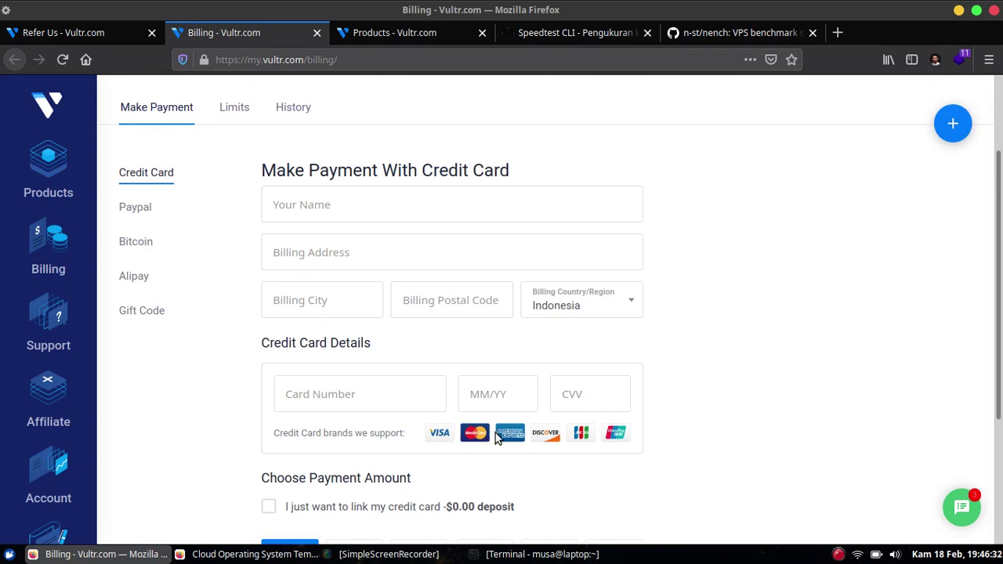
Review the Paypal, Bitcoin, Alipay and Gift Code payment options and return to the Credit Card form.
left_click(149, 208)
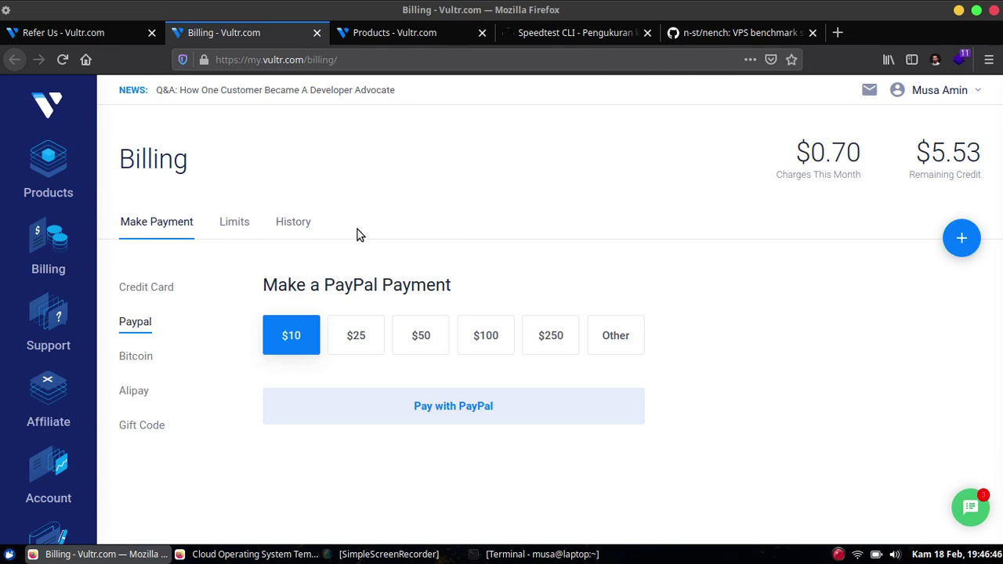
left_click(136, 357)
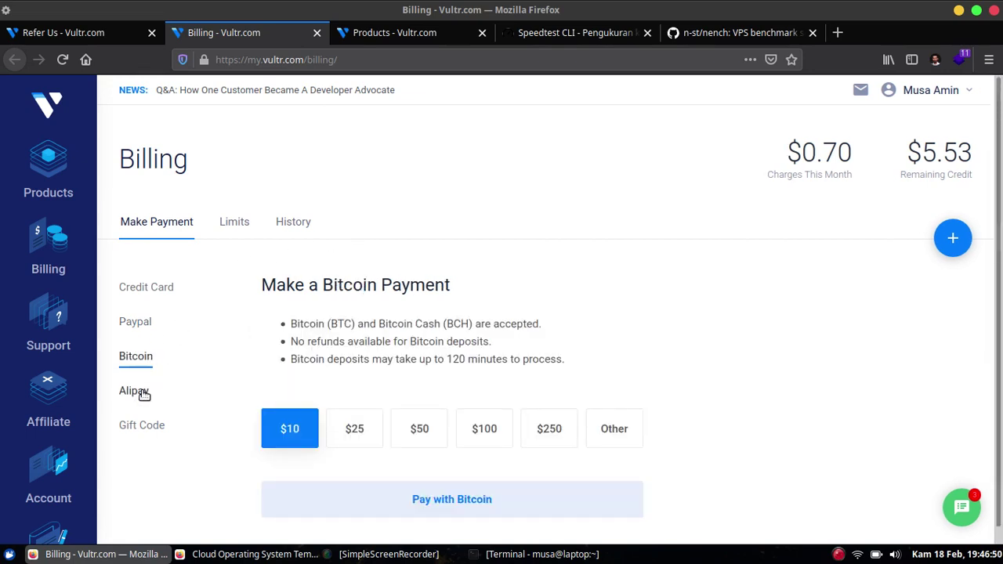
left_click(145, 396)
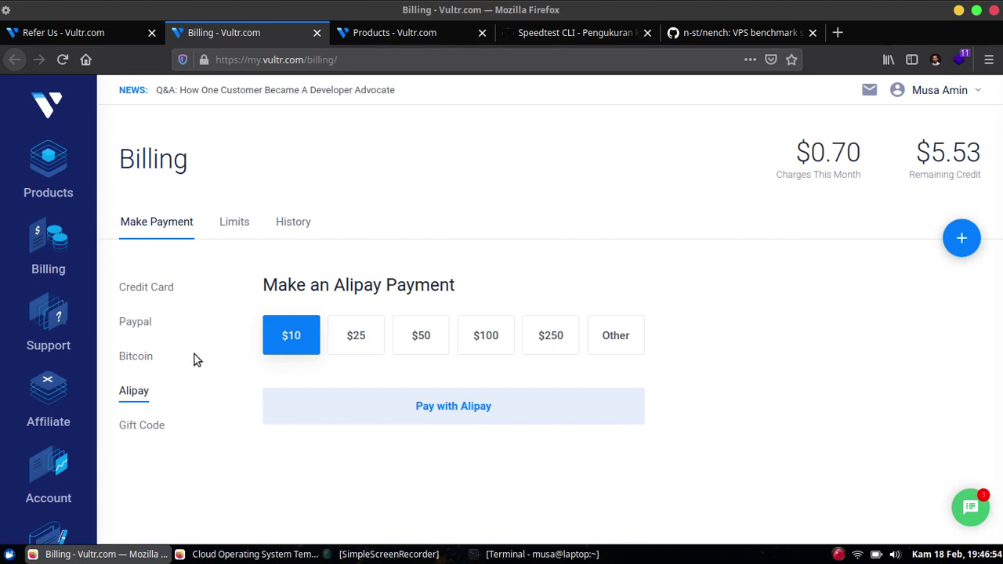
left_click(153, 422)
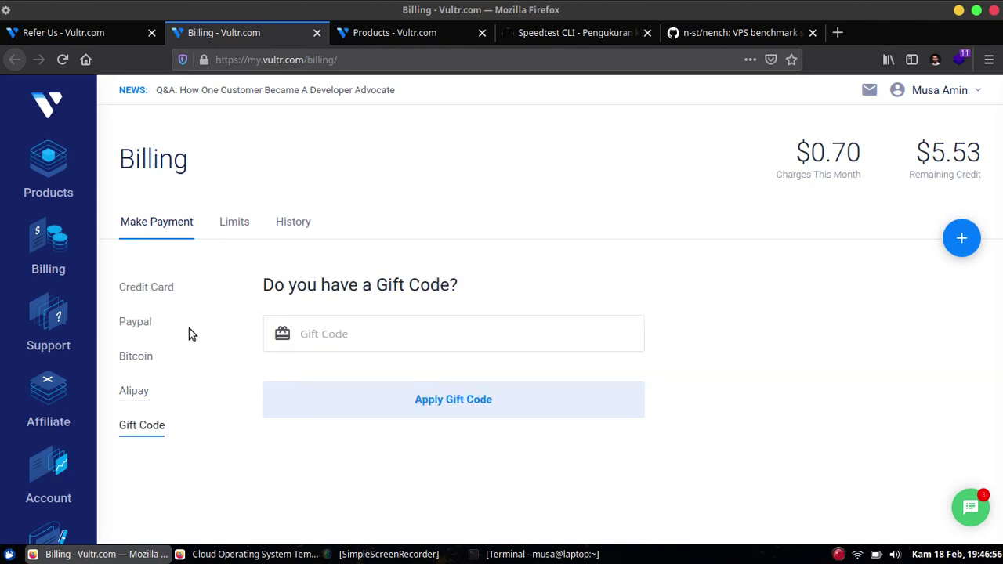
left_click(166, 302)
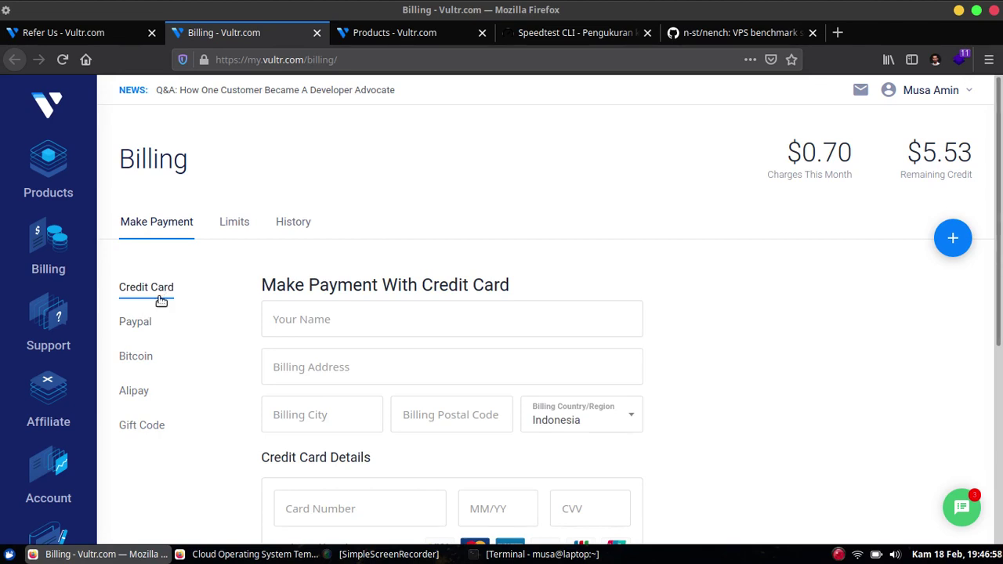
left_click(149, 329)
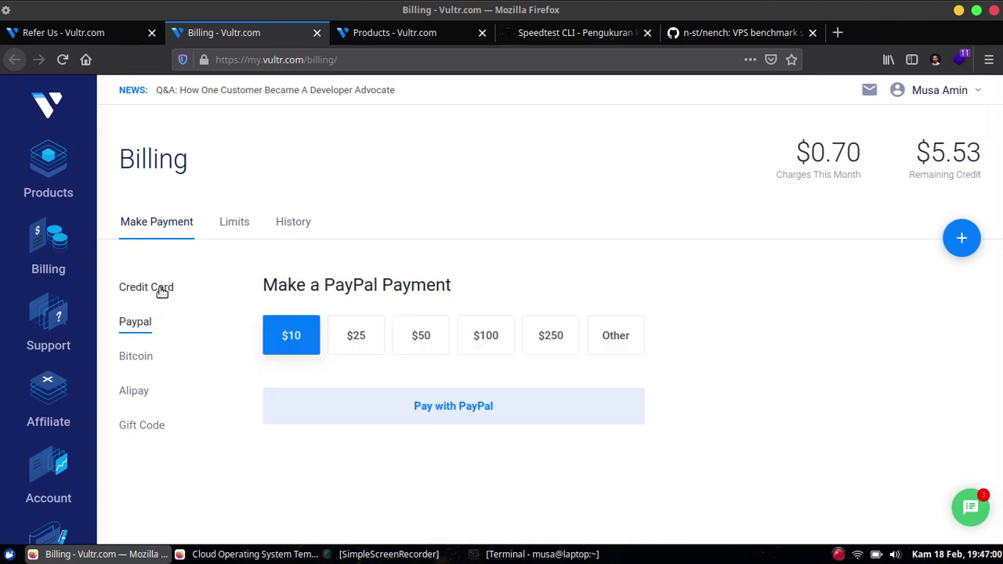
left_click(162, 290)
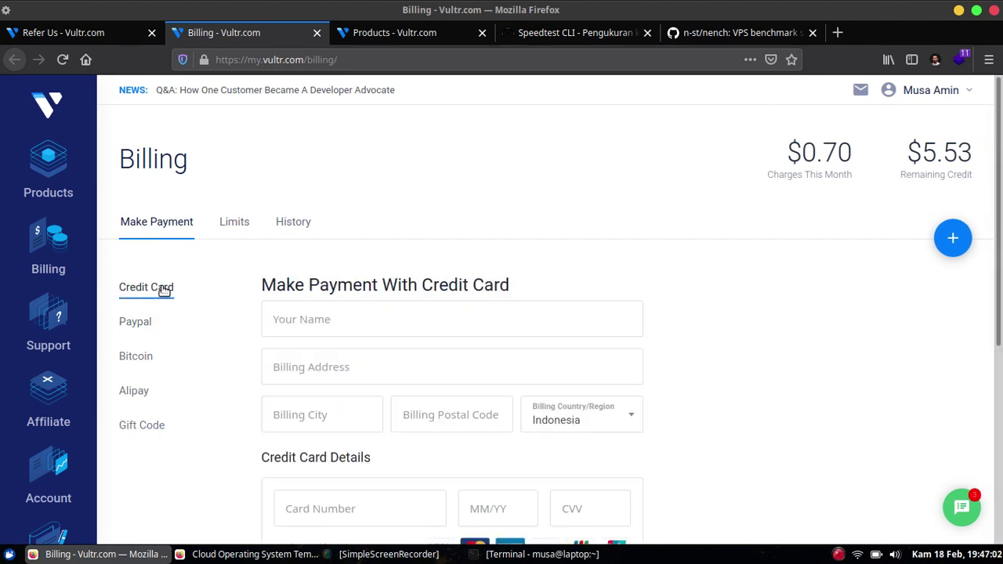
Start deploying a new server from the Products page and choose Singapore as the server location.
left_click(377, 33)
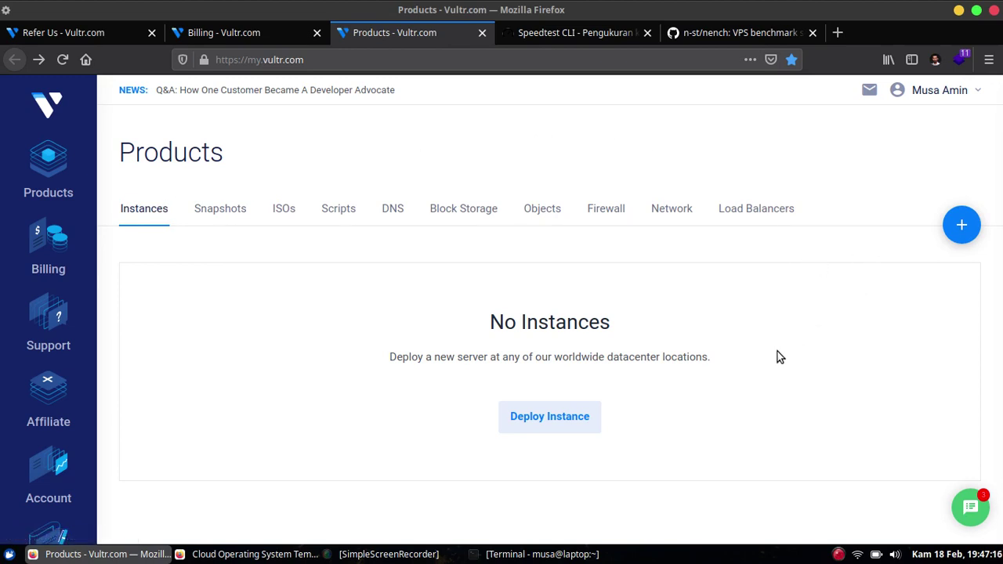
mouse_move(958, 230)
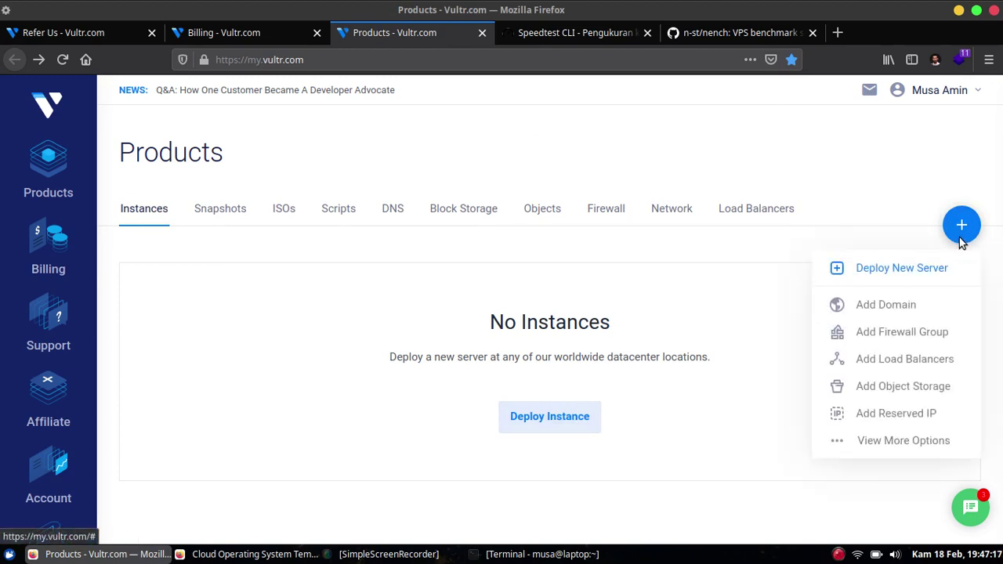
left_click(932, 270)
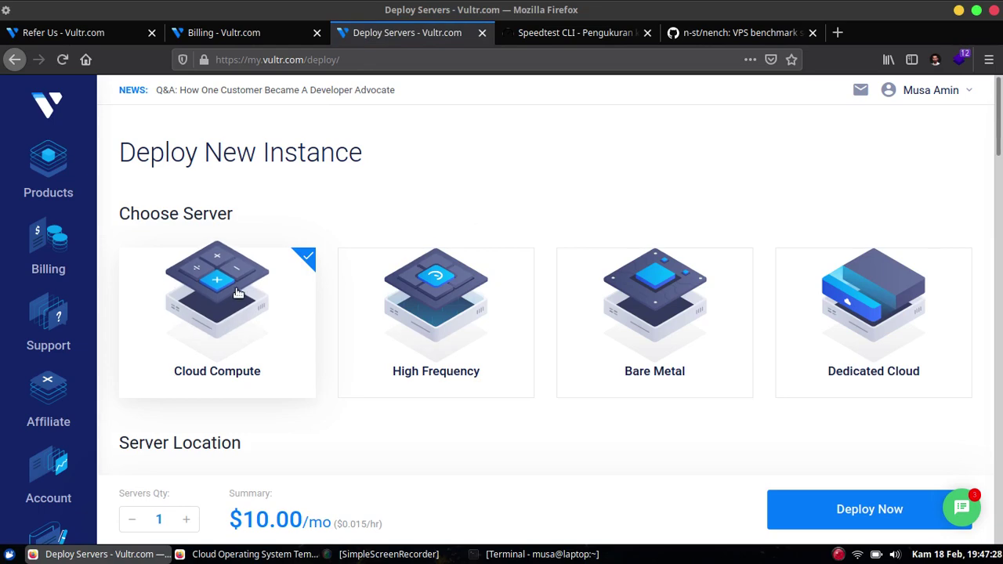
scroll(240, 286, "down", 5)
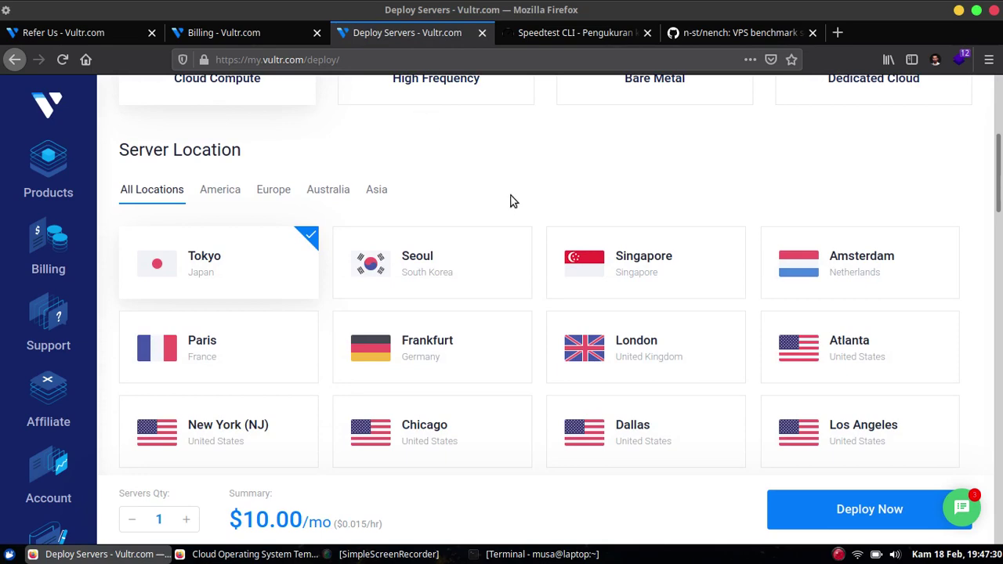
left_click(646, 255)
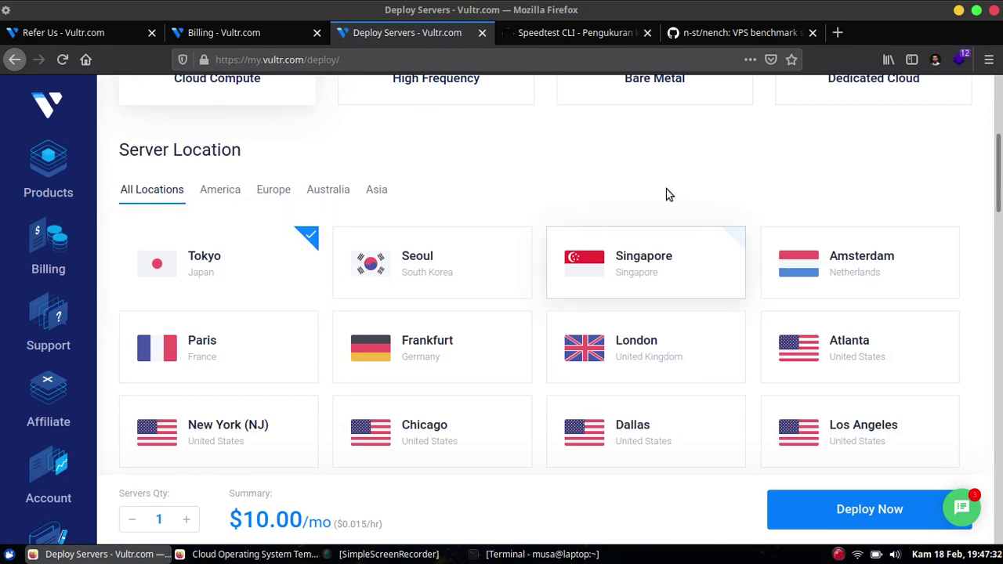
Review the 64 bit and 32 bit operating systems offered under Server Type.
scroll(667, 175, "down", 2)
scroll(667, 179, "down", 5)
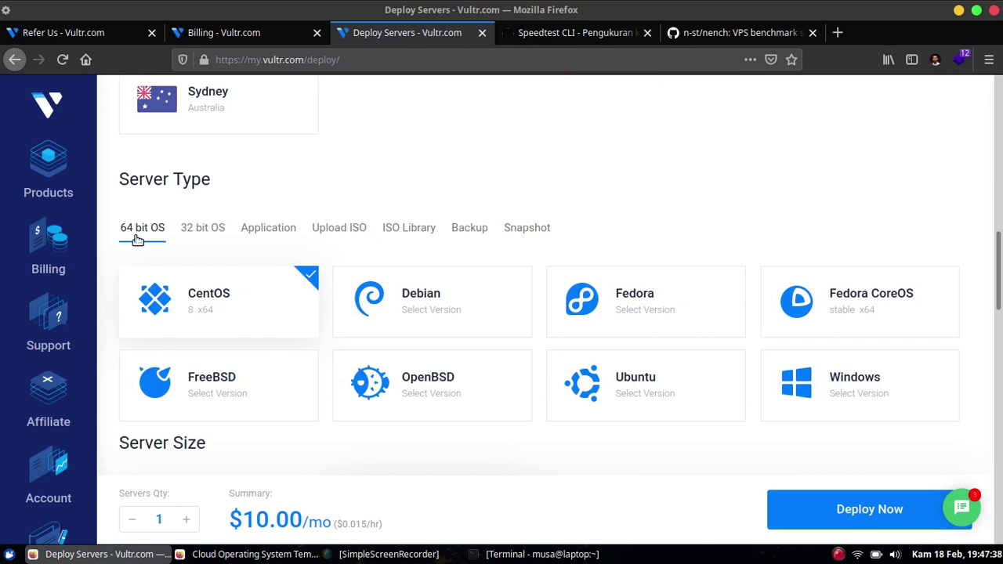
left_click(210, 229)
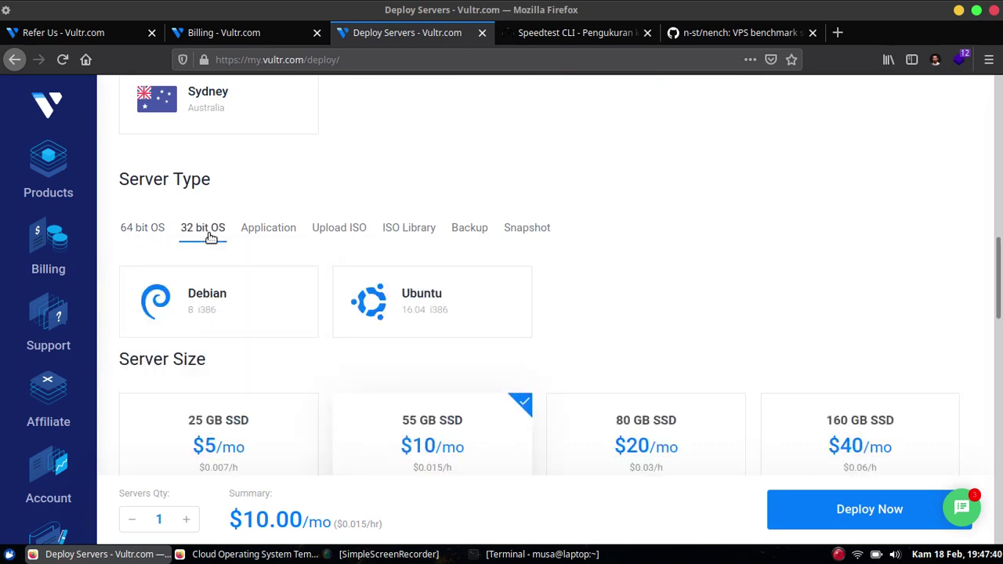
scroll(258, 217, "down", 1)
Browse the preinstalled applications under Server Type and select WordPress on Ubuntu 18.04 x64.
left_click(275, 188)
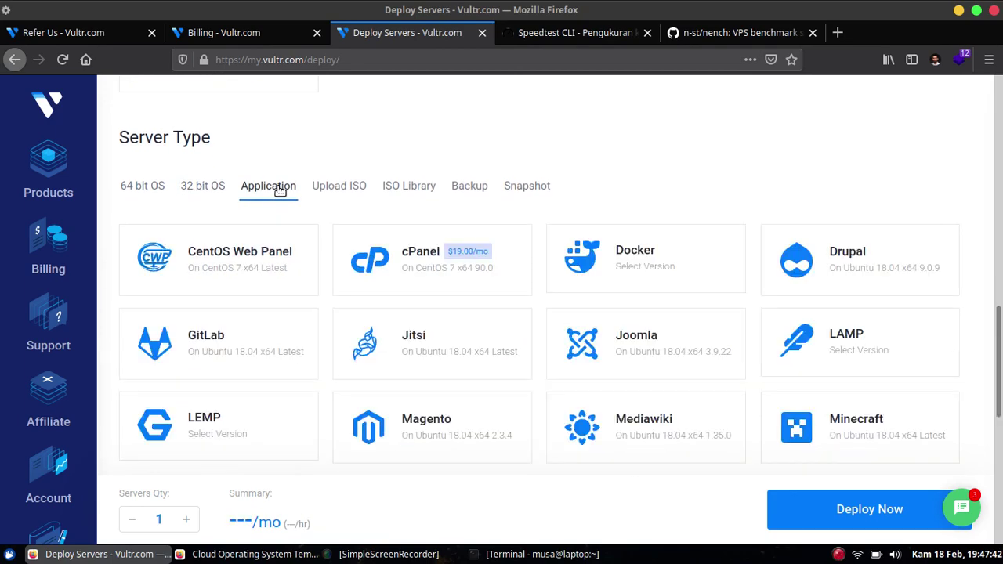
scroll(333, 256, "down", 3)
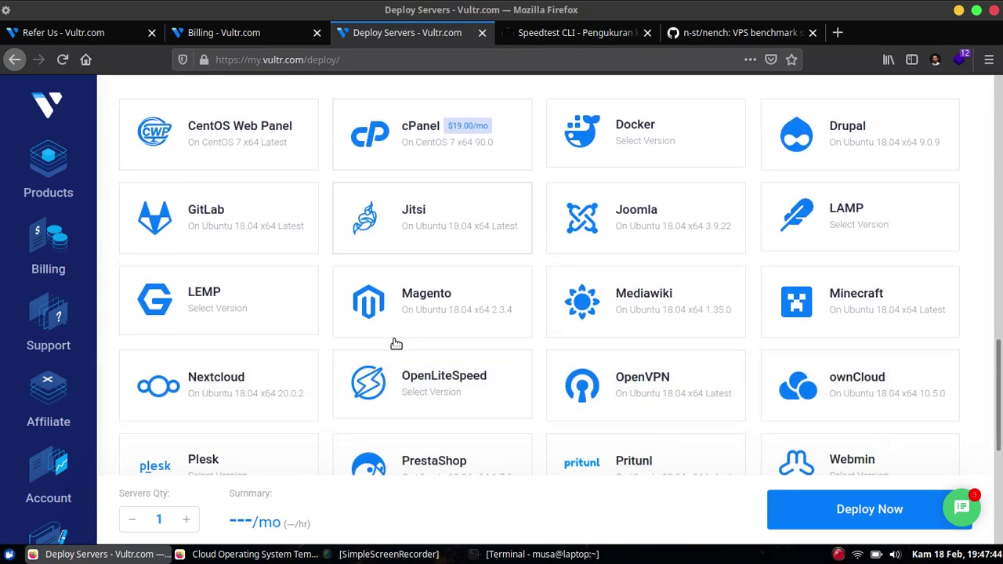
scroll(274, 244, "up", 3)
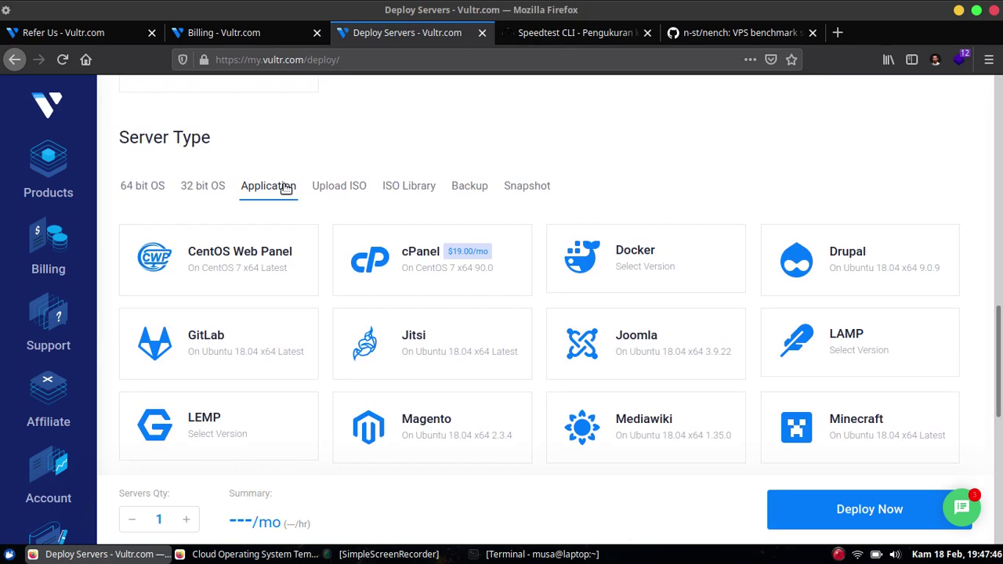
scroll(316, 172, "down", 1)
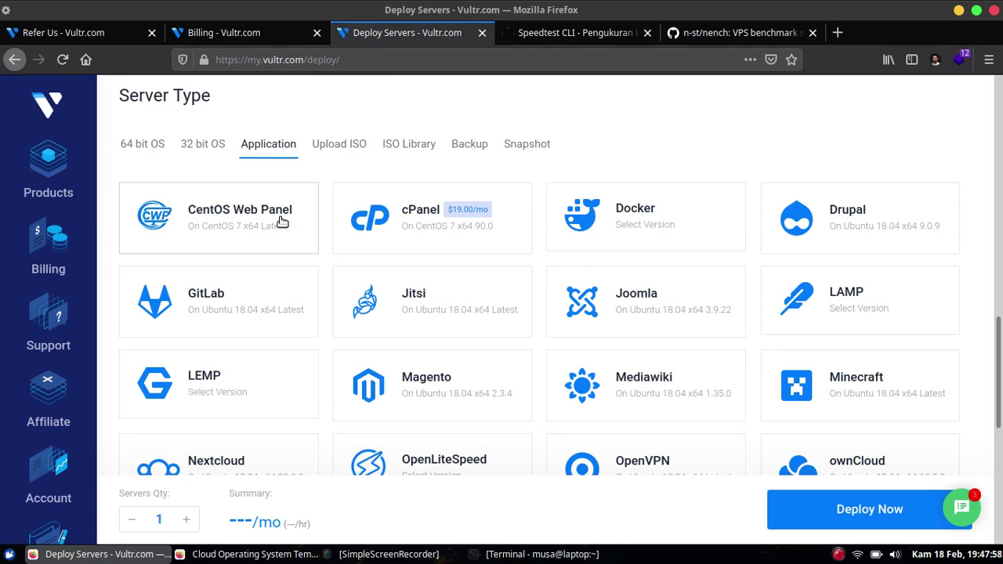
scroll(282, 223, "down", 4)
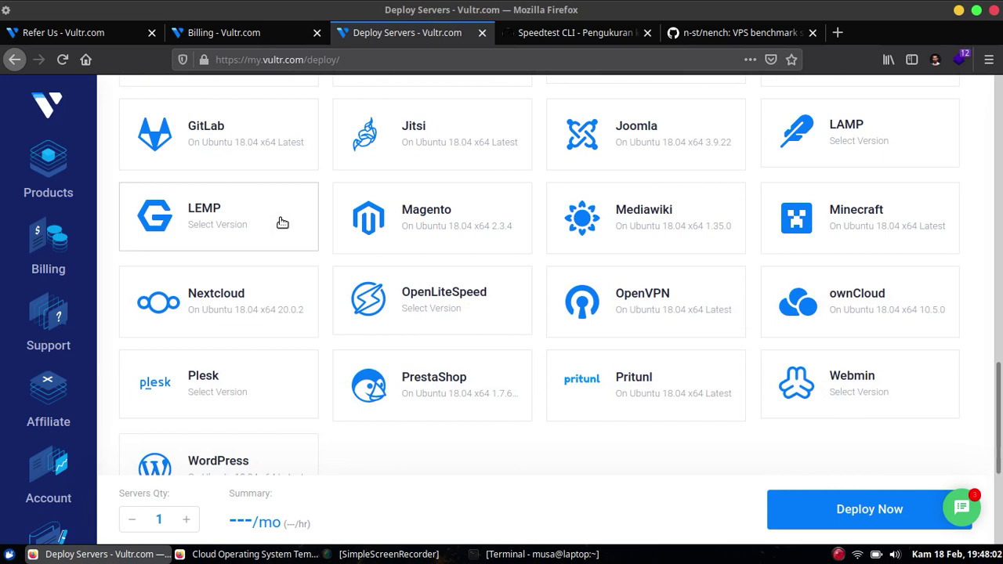
scroll(282, 223, "down", 1)
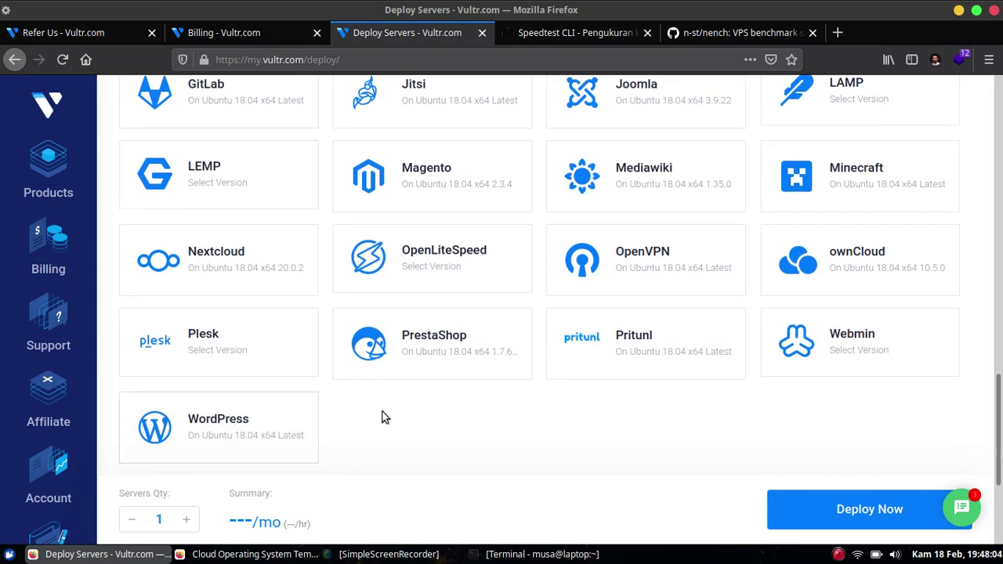
left_click(285, 438)
scroll(376, 412, "down", 2)
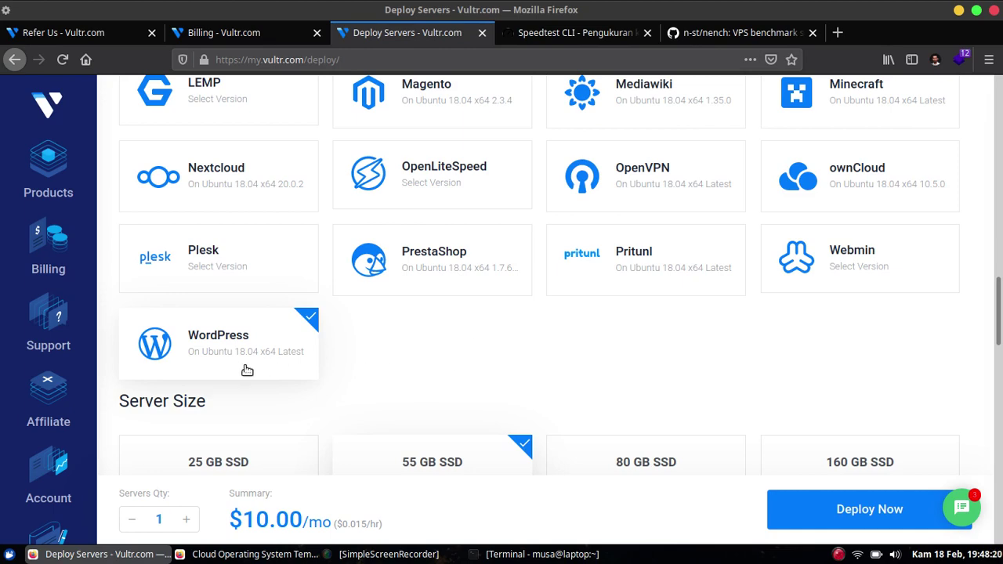
Examine the Upload ISO options and go through the operating systems offered in the ISO Library.
scroll(277, 385, "up", 5)
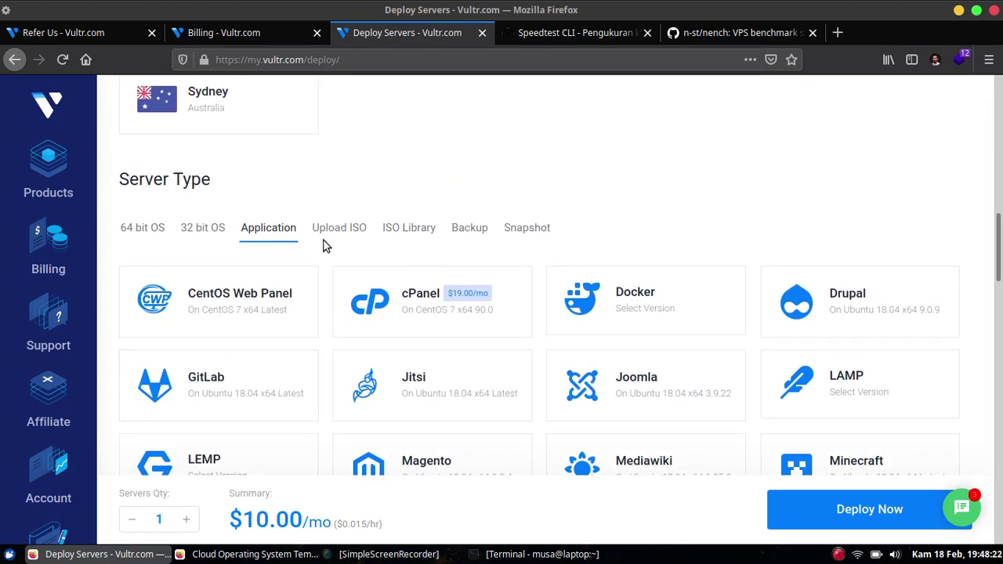
left_click(331, 232)
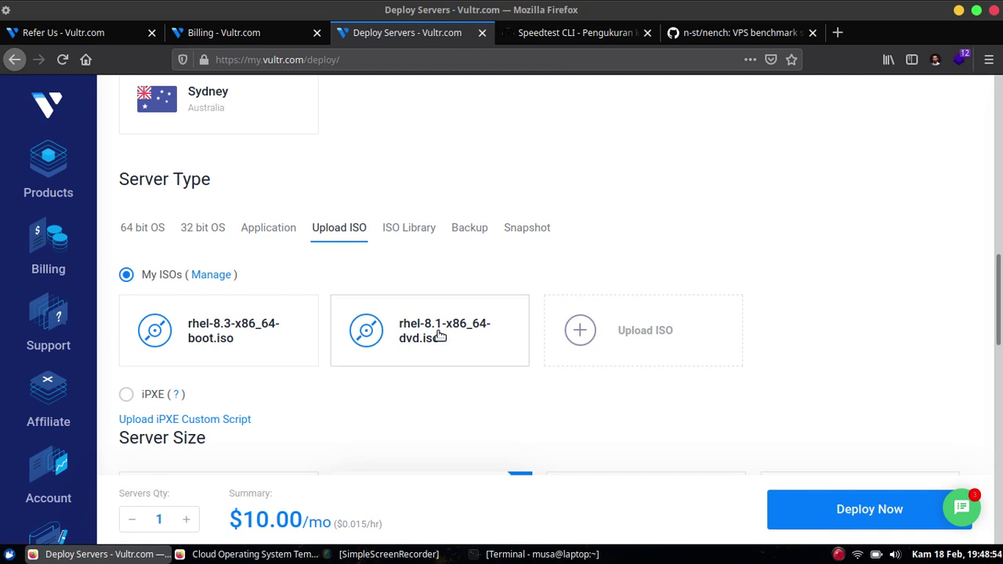
left_click(406, 228)
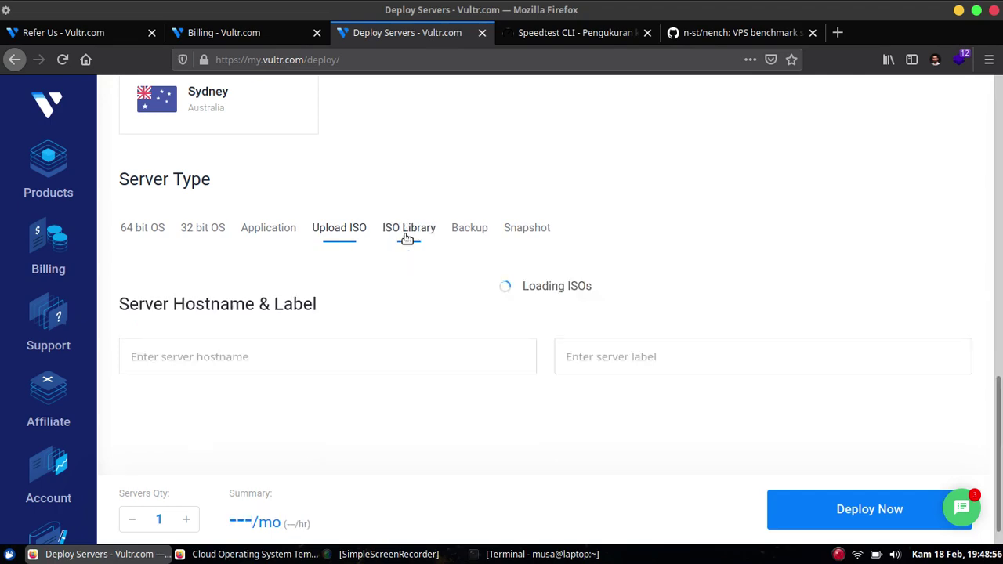
scroll(618, 195, "down", 5)
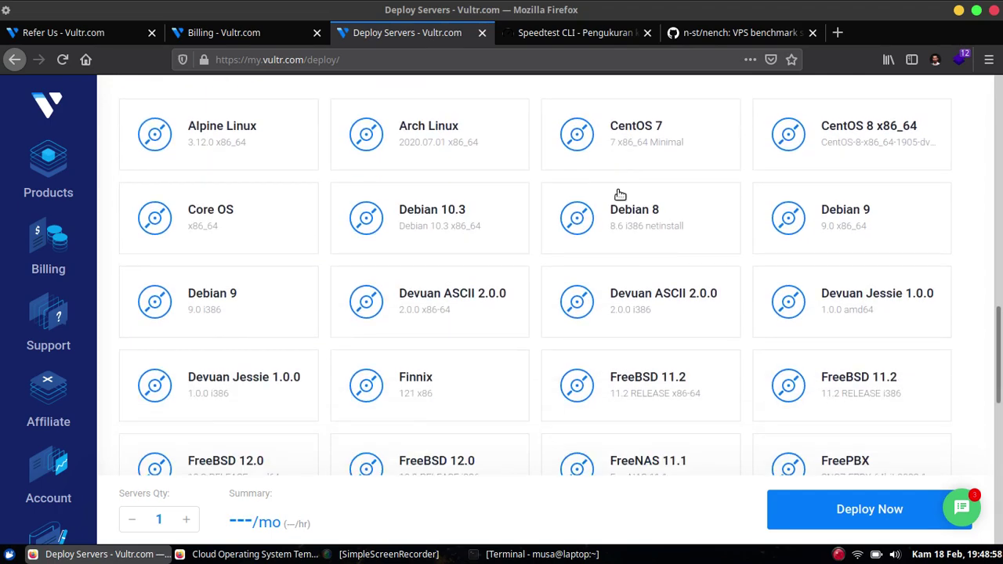
scroll(235, 255, "down", 3)
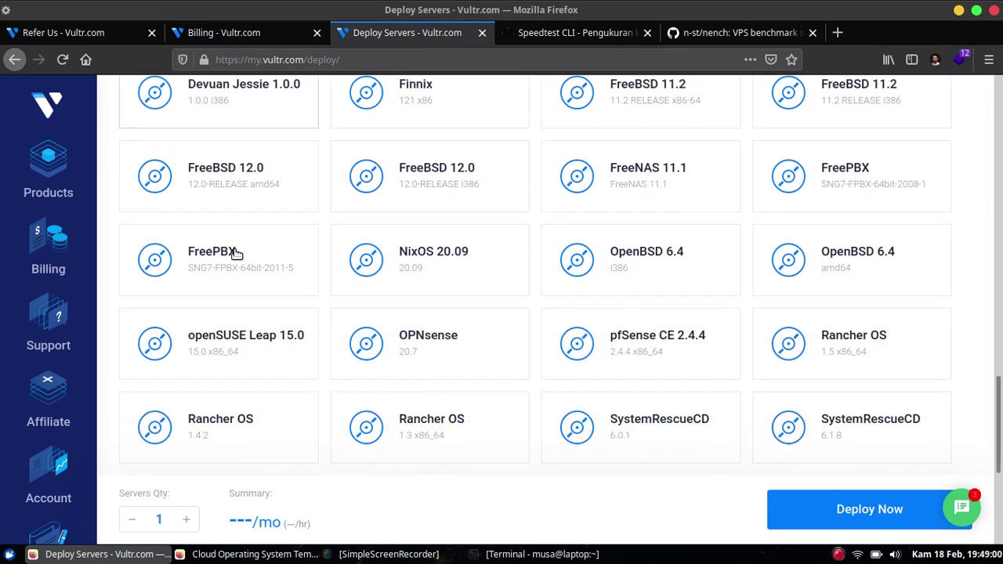
scroll(474, 314, "down", 4)
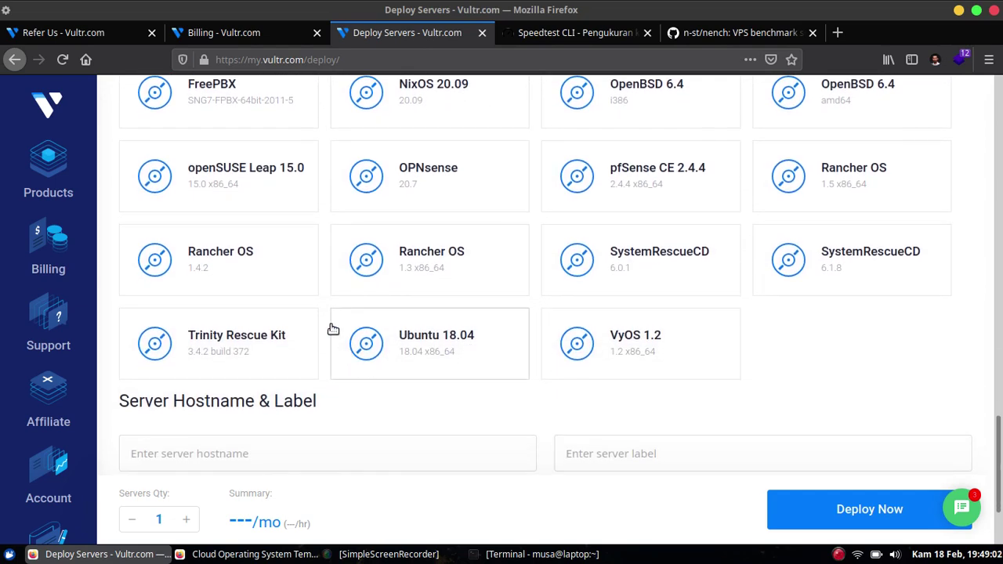
scroll(332, 329, "up", 2)
scroll(365, 342, "up", 8)
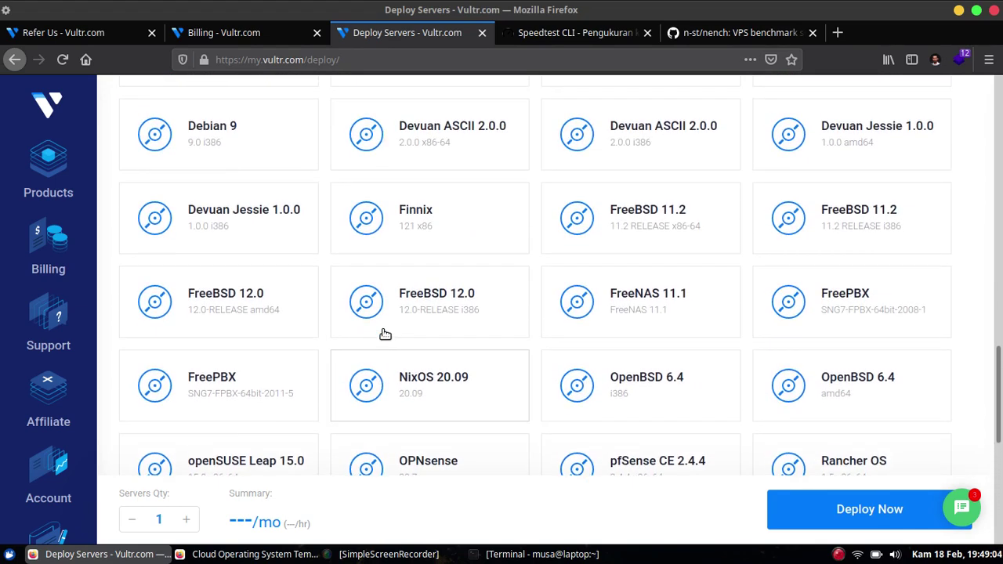
scroll(384, 335, "up", 1)
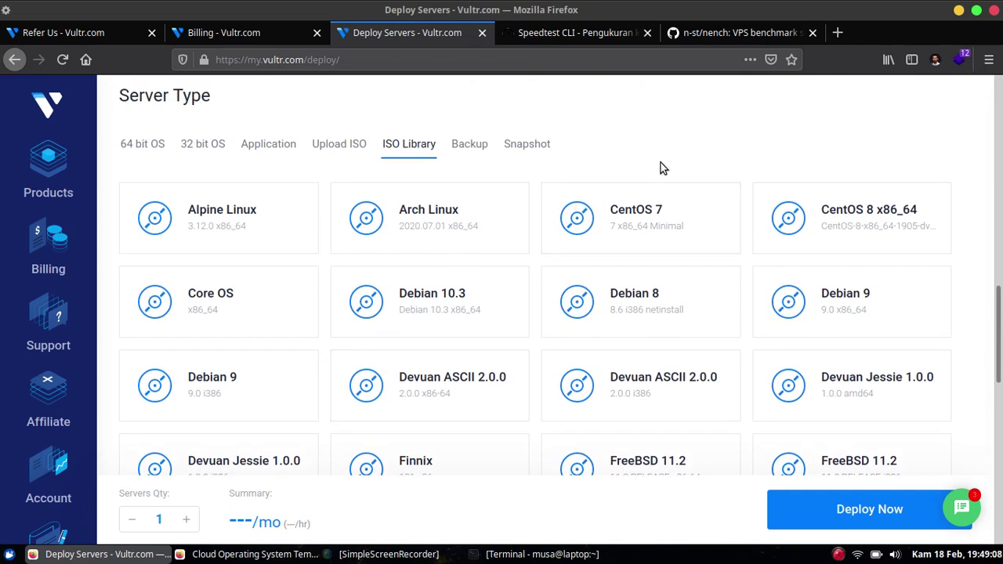
Look over the uploaded ISOs again and check the Backup and Snapshot server types.
scroll(549, 204, "up", 1)
left_click(350, 188)
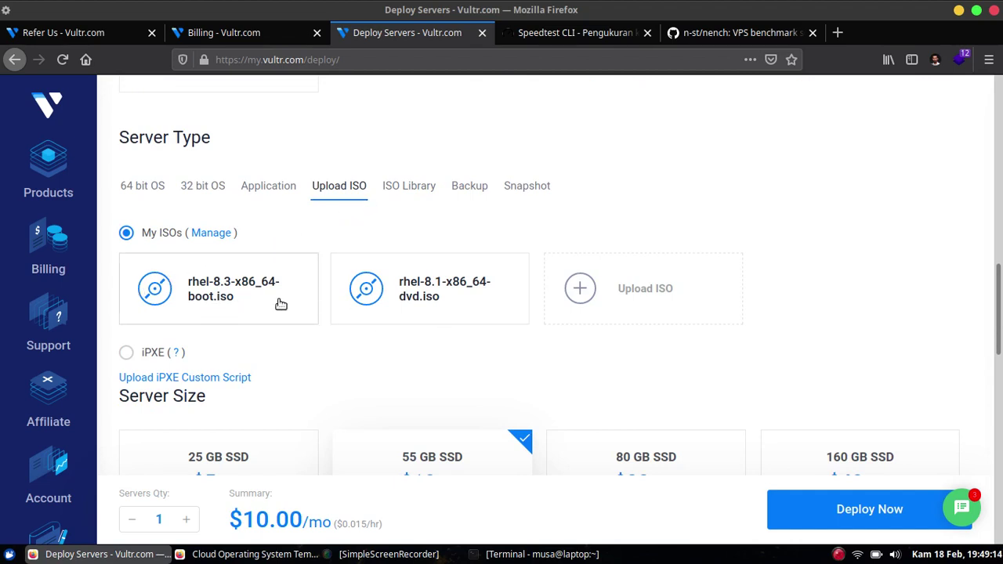
left_click(481, 201)
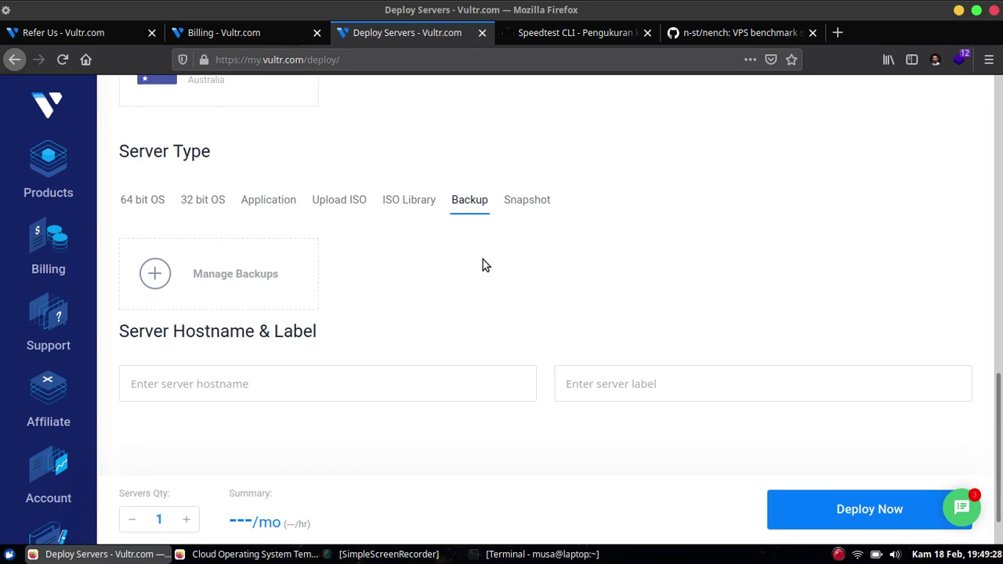
left_click(522, 214)
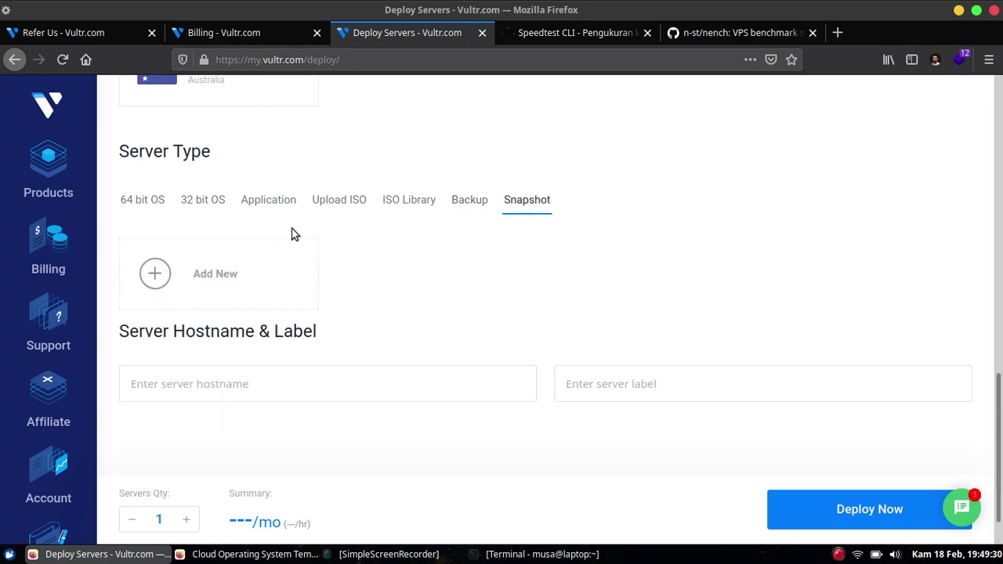
Choose 64 bit Ubuntu 20.04 x64 as the server type and the 25 GB SSD plan at $5/mo as the server size.
left_click(130, 202)
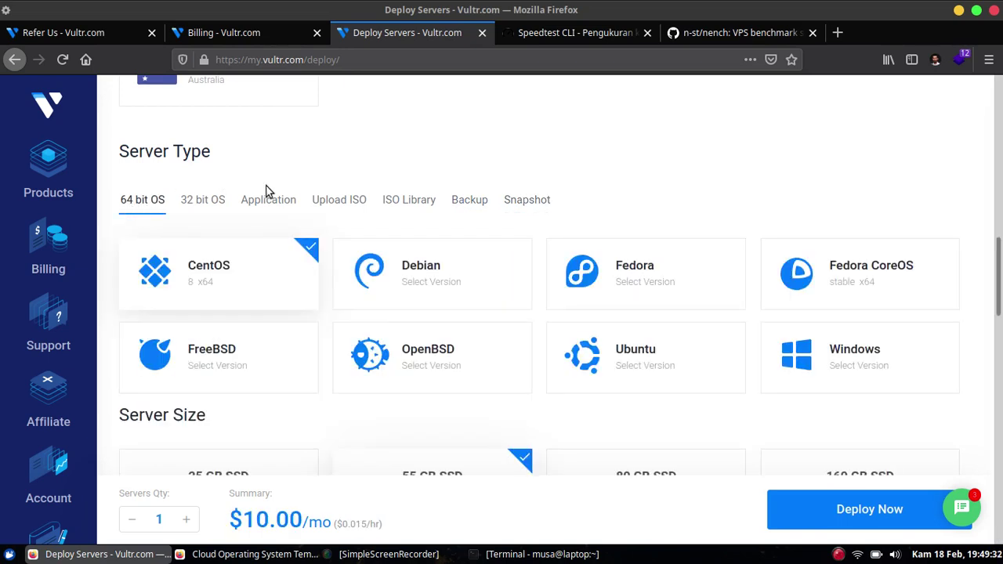
scroll(538, 193, "down", 2)
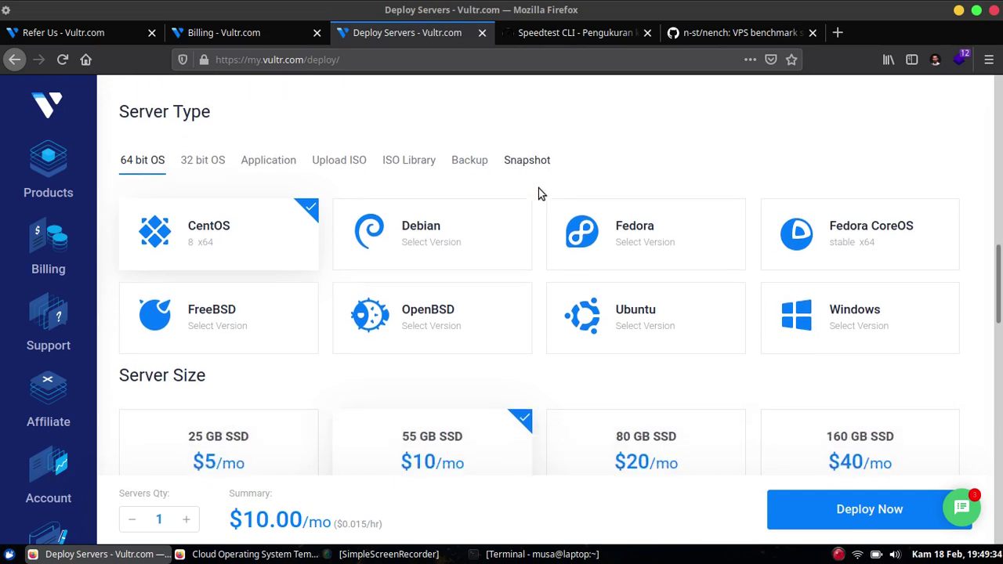
scroll(539, 193, "down", 1)
left_click(609, 271)
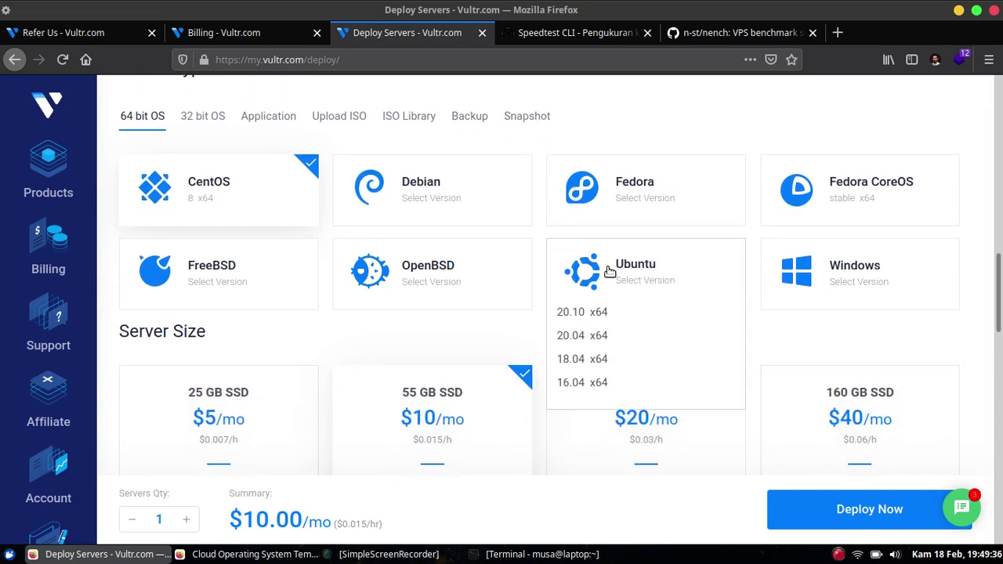
left_click(575, 341)
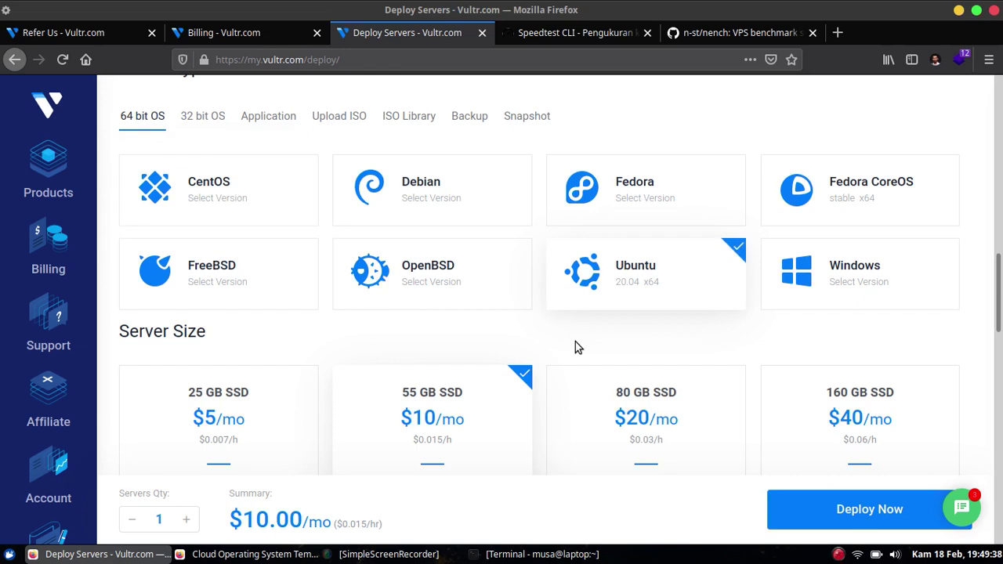
scroll(588, 337, "down", 5)
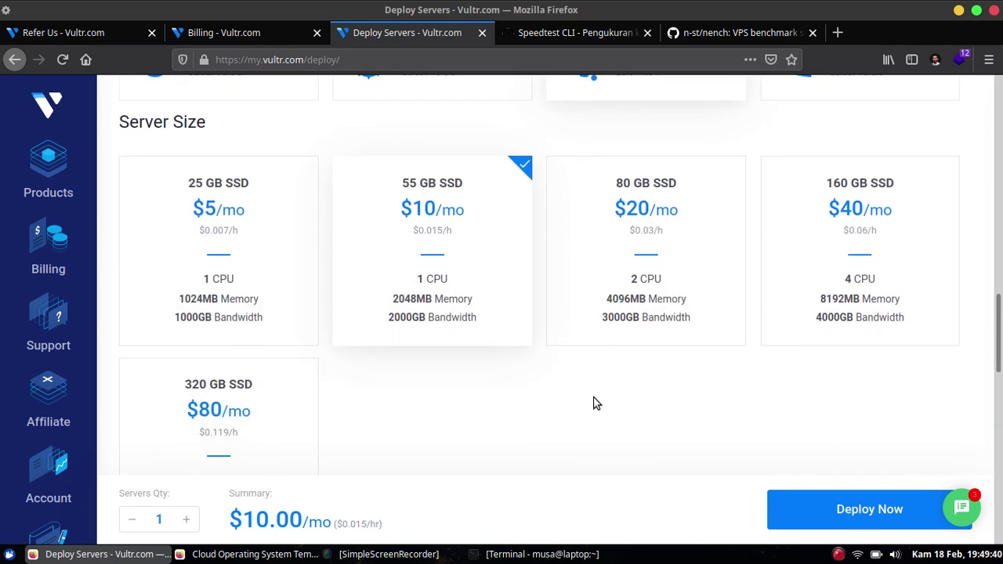
left_click(221, 228)
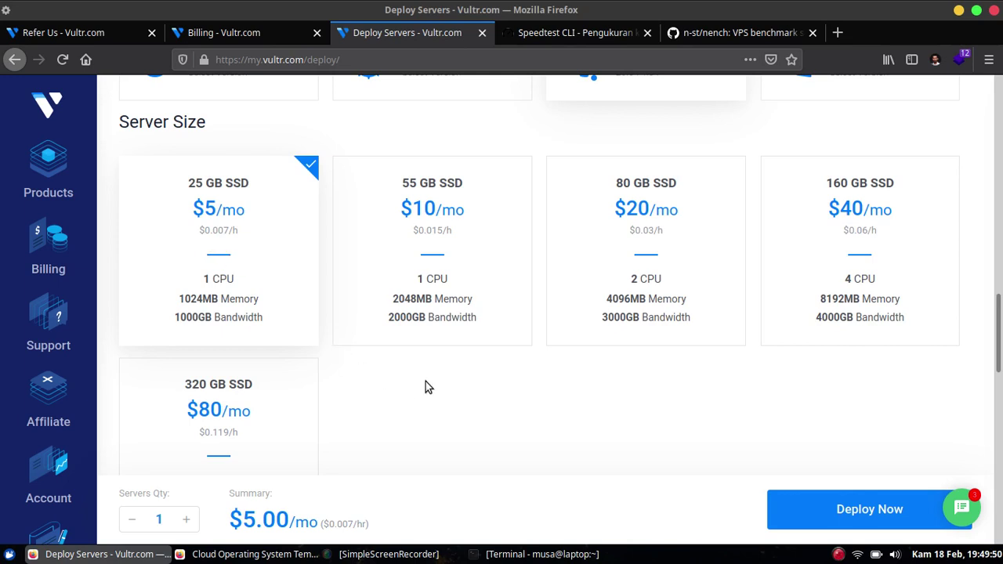
Review the Additional Features, Startup Script, SSH Keys and Firewall Group sections of the deployment form.
scroll(463, 369, "down", 3)
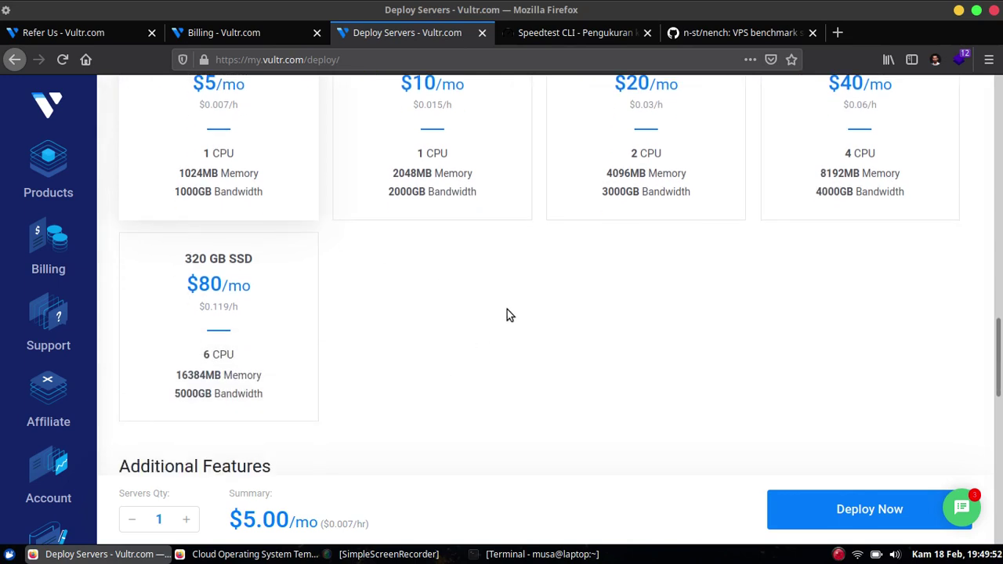
scroll(533, 282, "down", 2)
scroll(559, 234, "down", 3)
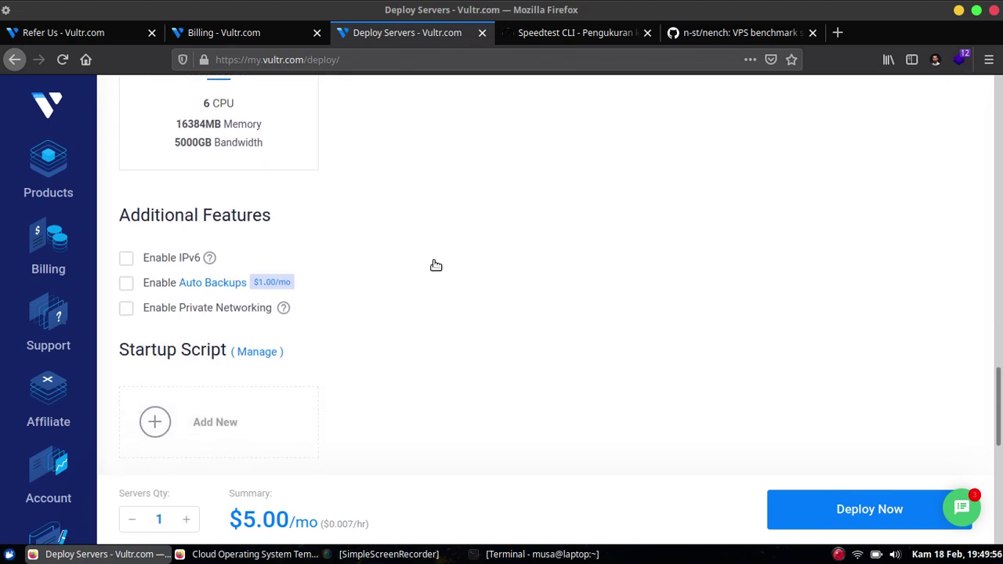
scroll(501, 186, "down", 2)
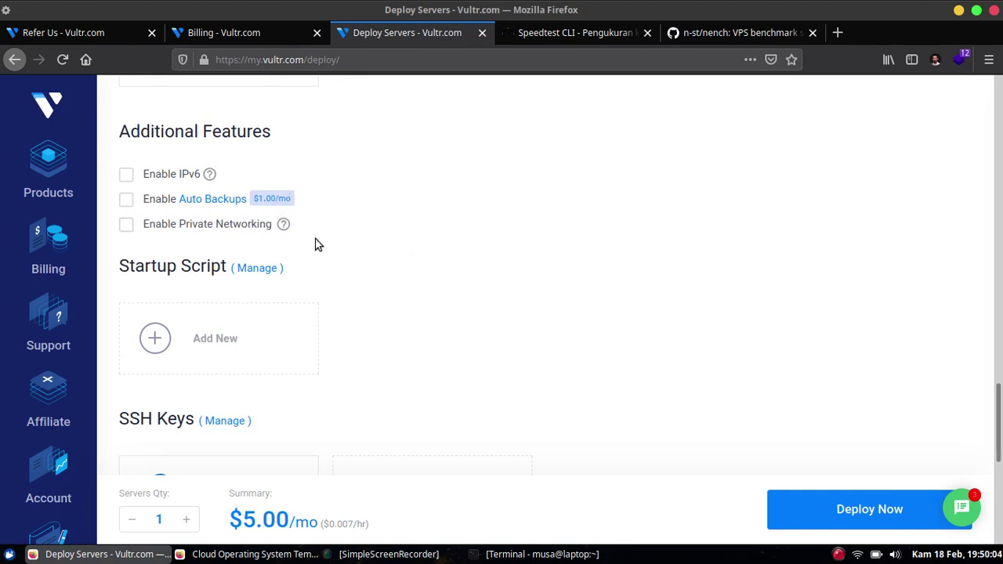
scroll(410, 228, "down", 2)
scroll(596, 212, "down", 1)
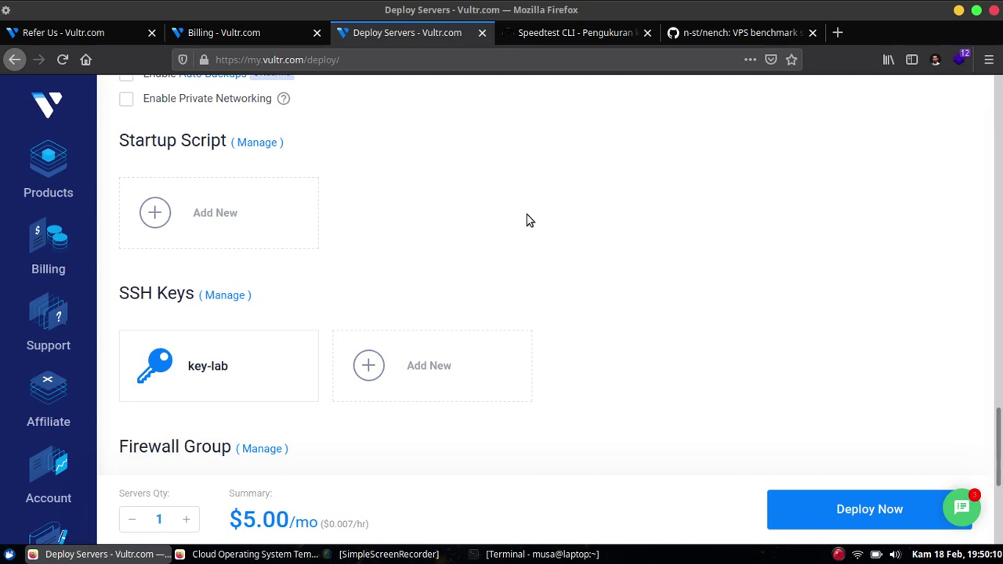
scroll(569, 188, "down", 2)
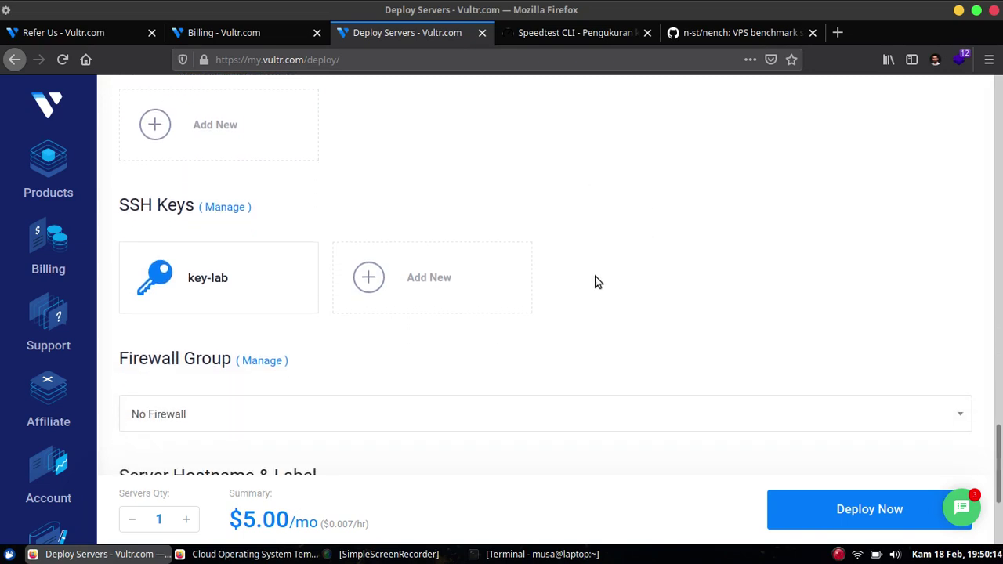
scroll(595, 282, "down", 1)
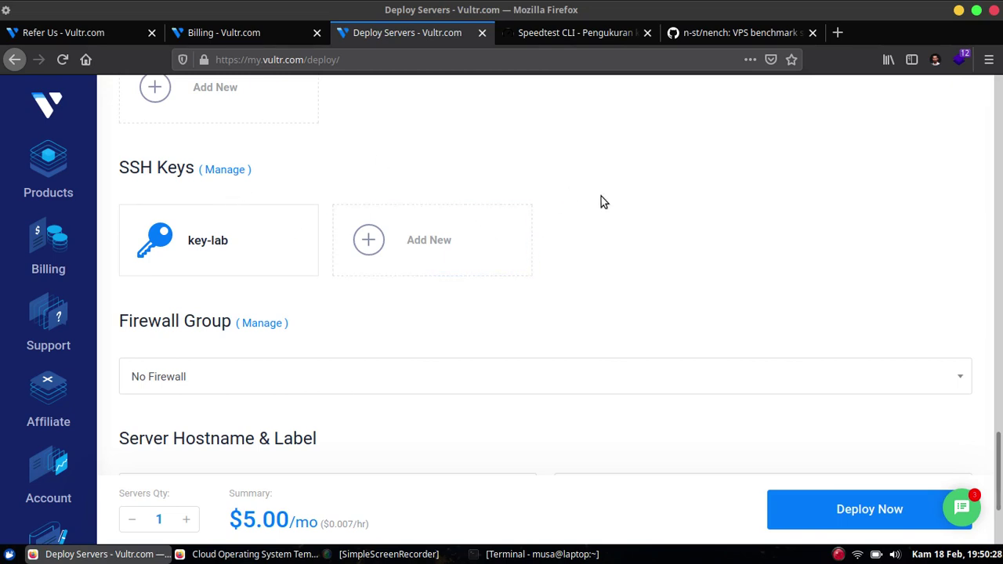
scroll(601, 196, "down", 1)
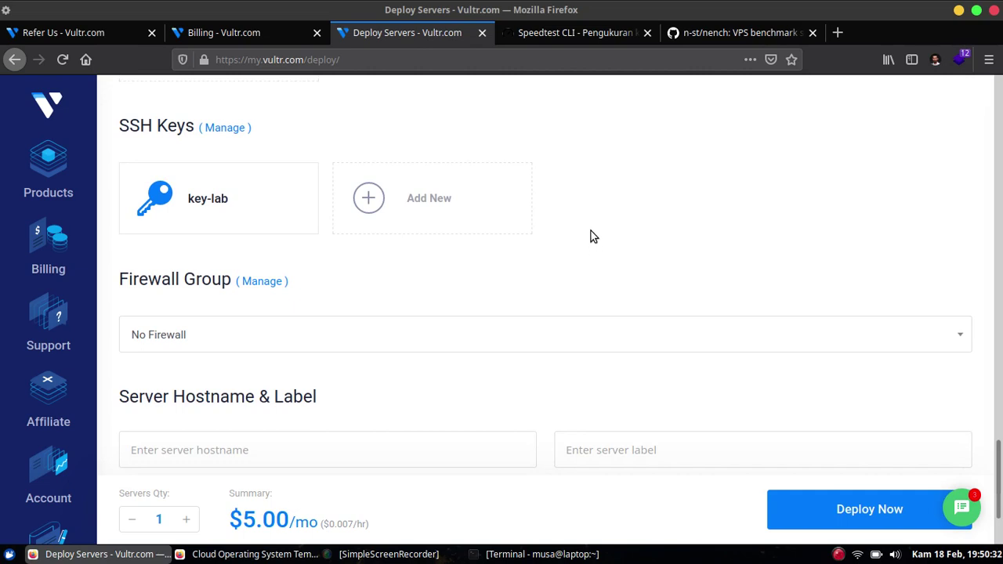
scroll(570, 245, "down", 1)
scroll(570, 245, "down", 1)
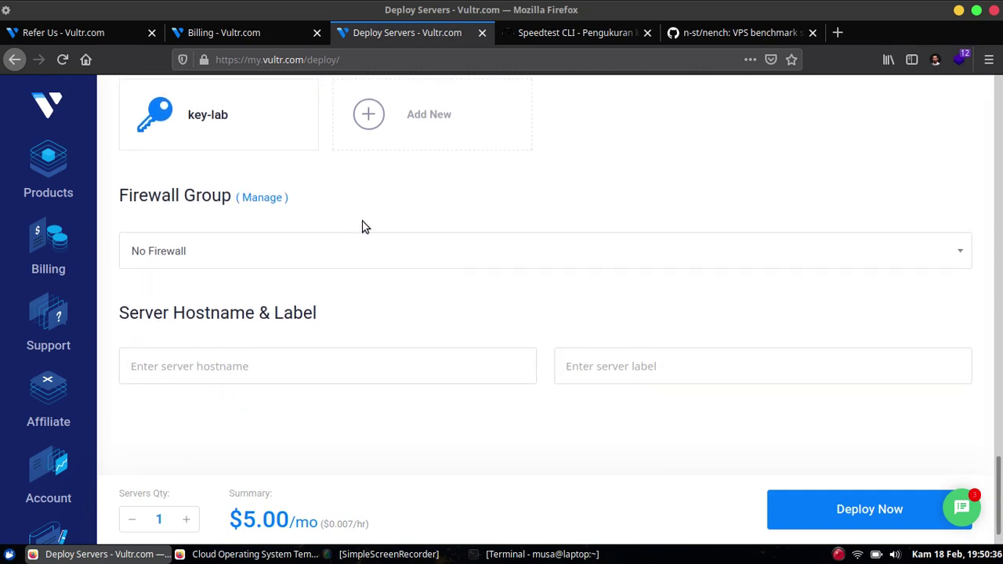
Check which firewall groups can be assigned to the new server, leaving No Firewall selected.
left_click(366, 256)
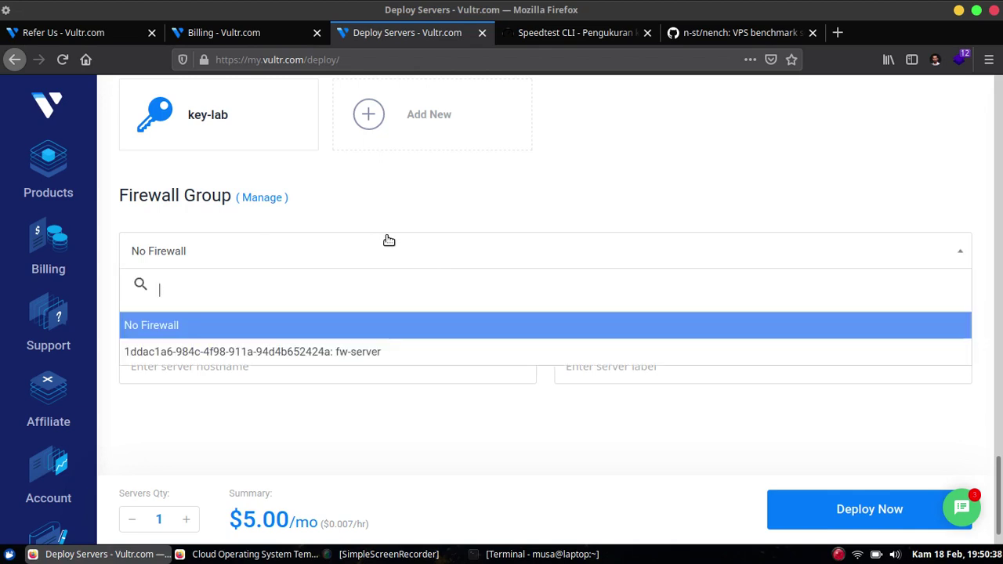
left_click(407, 242)
left_click(353, 250)
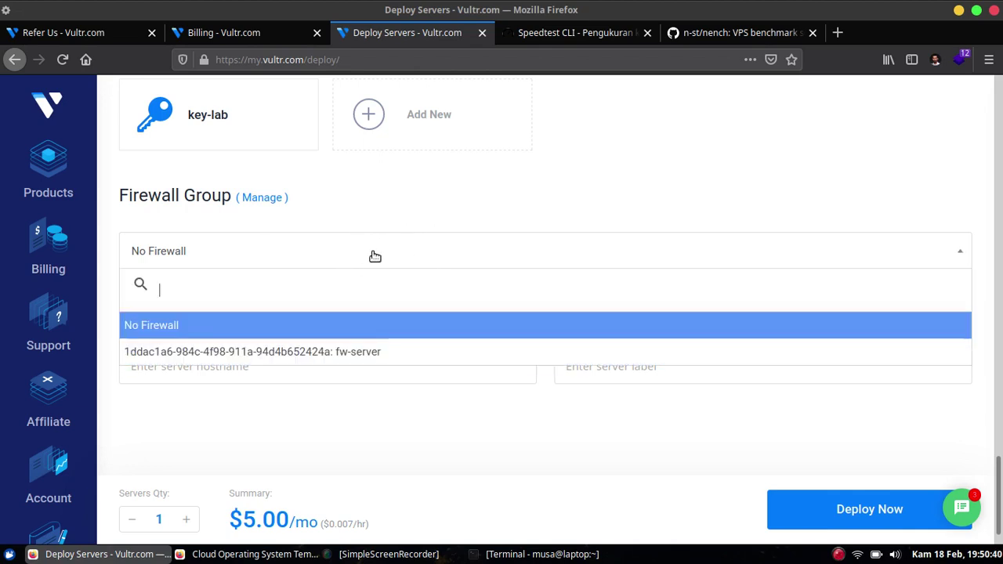
left_click(390, 226)
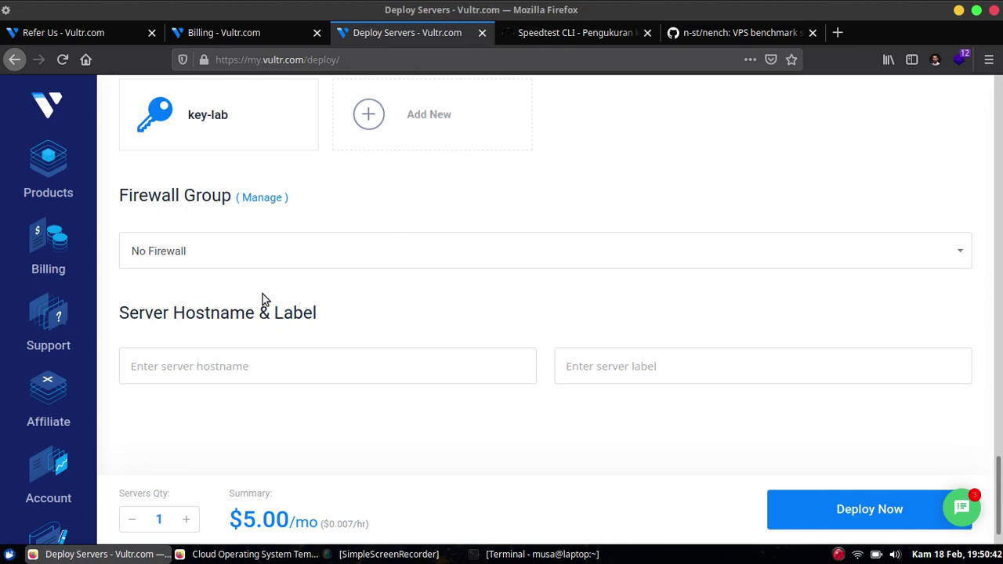
Set the server hostname and label to ubuntu and deploy the server.
scroll(661, 275, "down", 1)
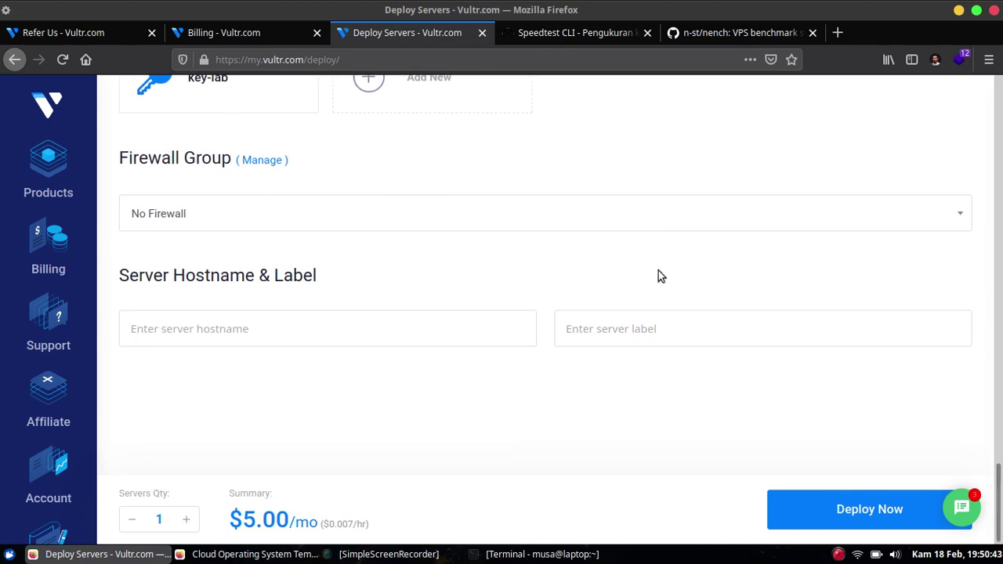
left_click(469, 329)
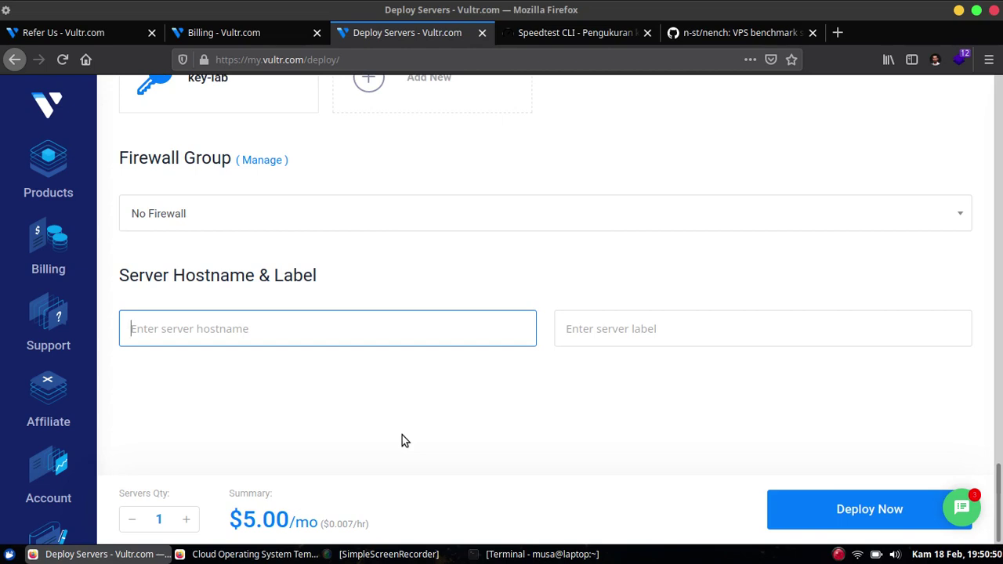
type("ubuntu")
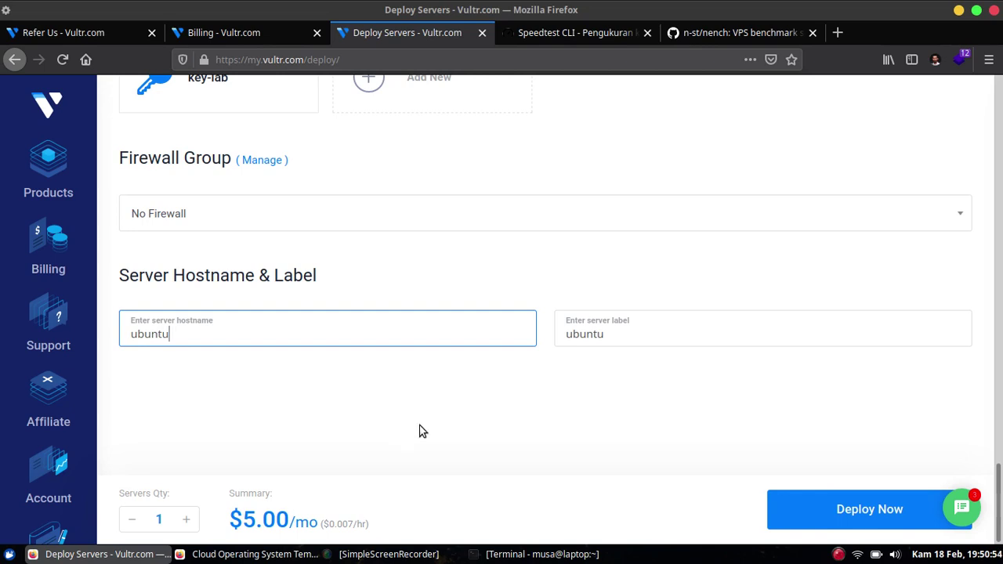
left_click(419, 432)
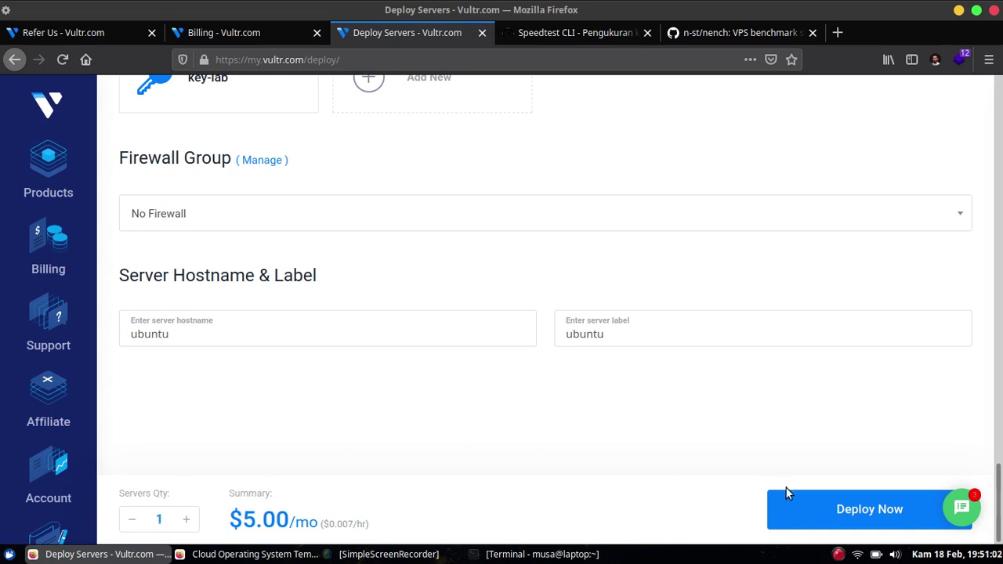
left_click(818, 514)
left_click(830, 515)
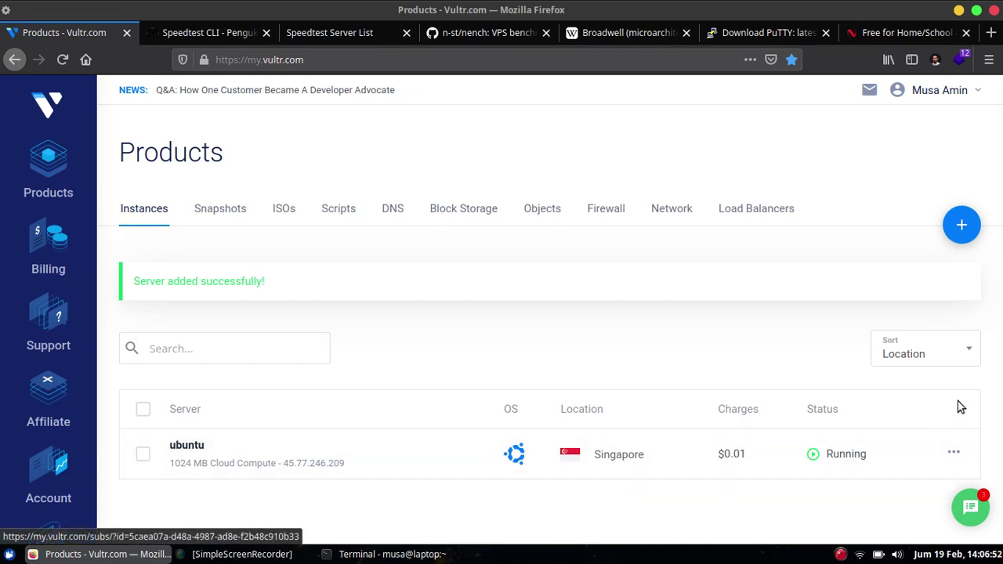
Check the management actions offered for the ubuntu server and open its details page to review the overview.
left_click(954, 452)
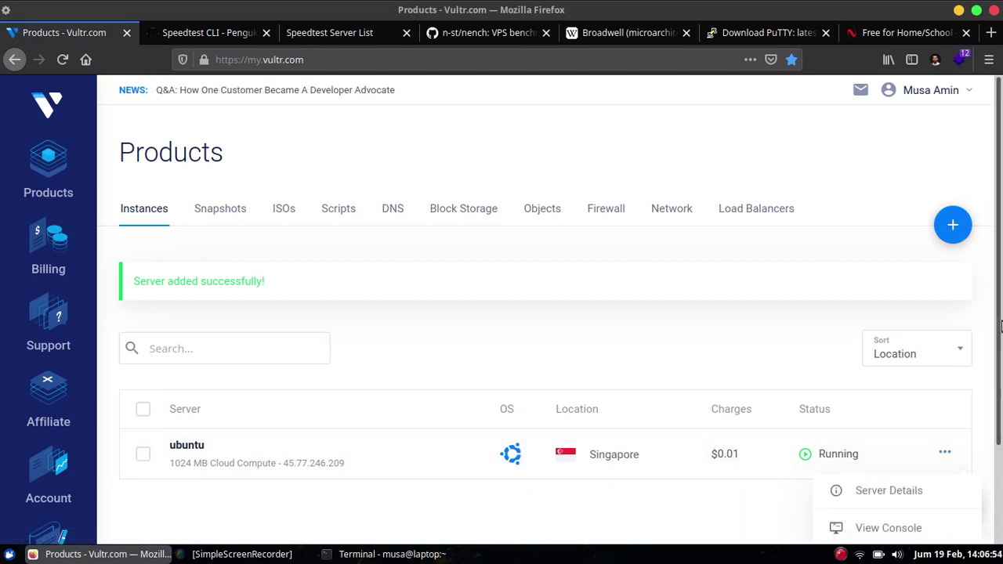
scroll(1000, 470, "down", 3)
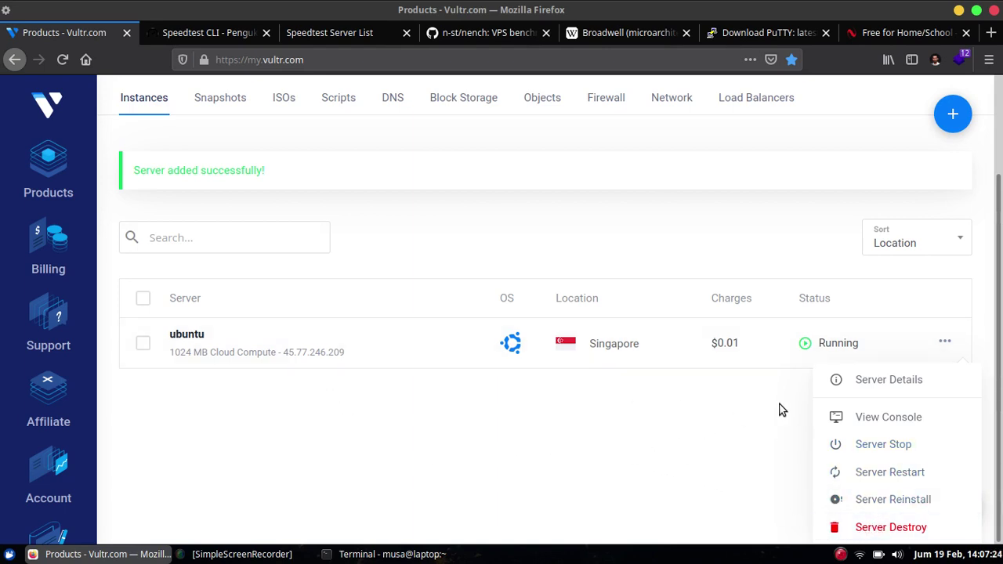
left_click(194, 337)
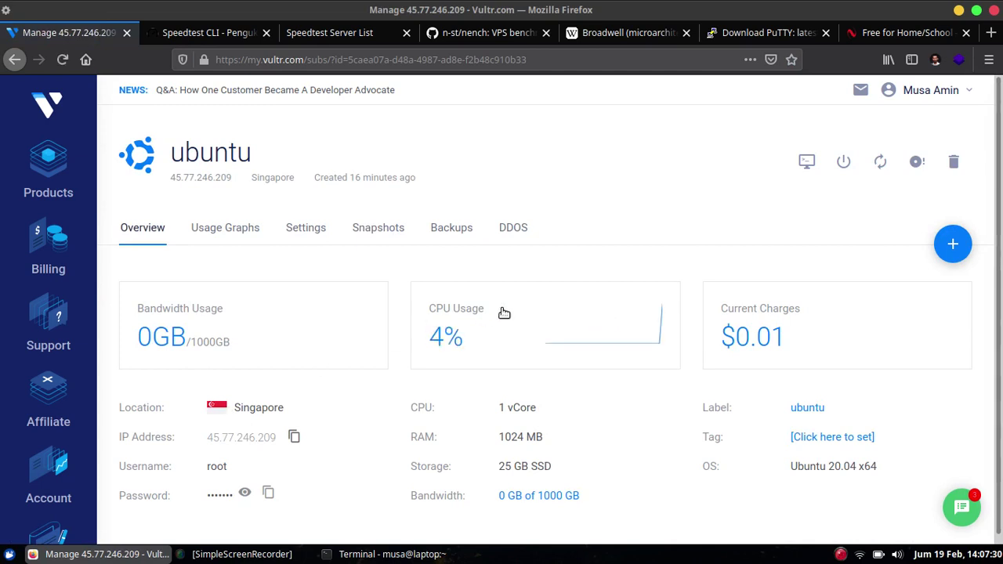
scroll(1000, 177, "down", 1)
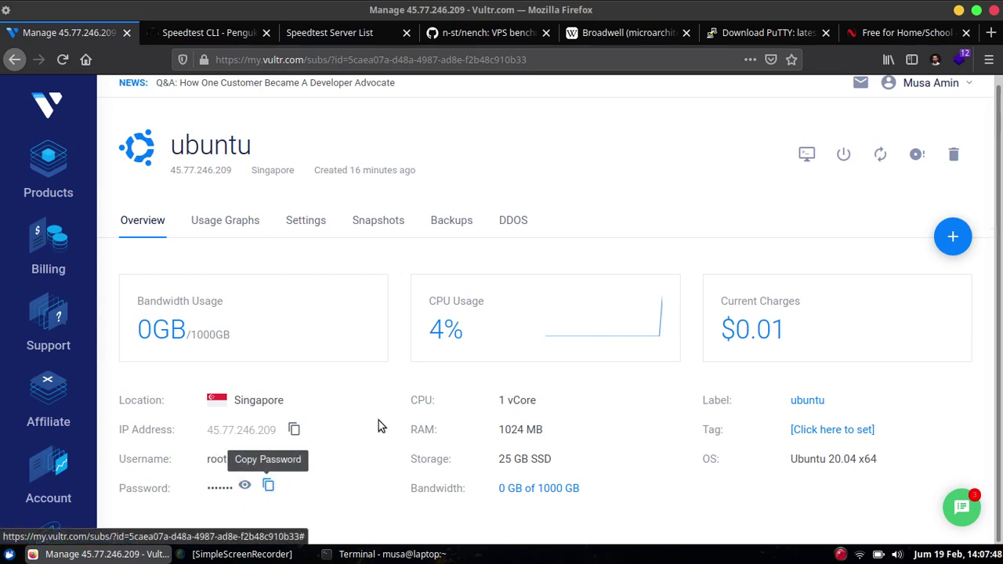
Open the ubuntu server's web console in a maximized window and enter root as the login name.
left_click(812, 164)
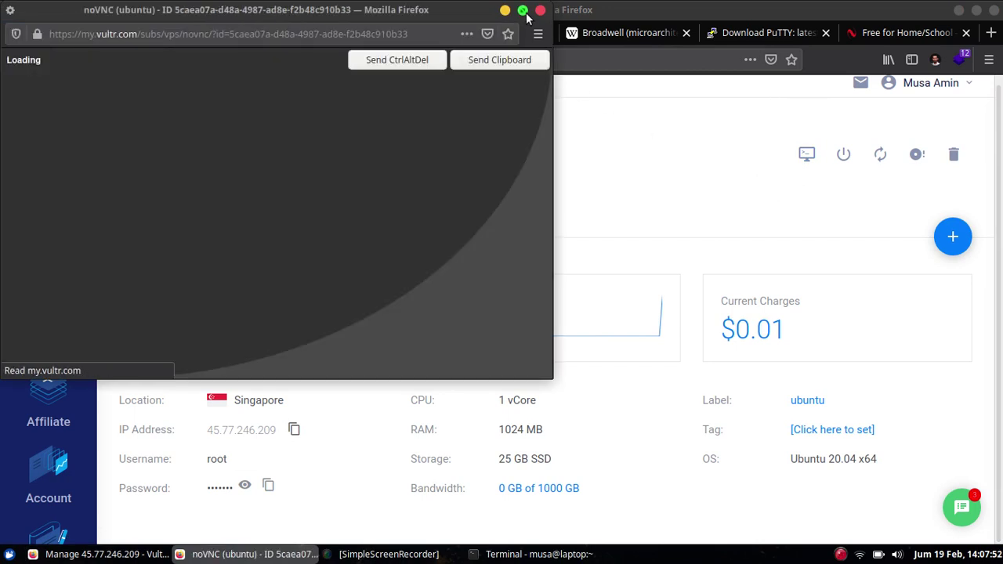
left_click(523, 11)
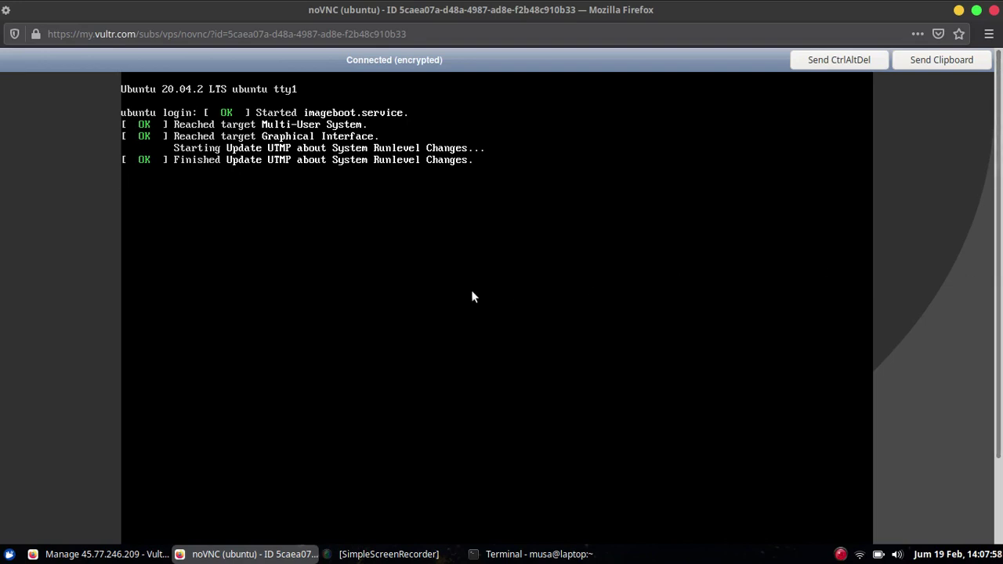
key("Return")
type("root")
key("Return")
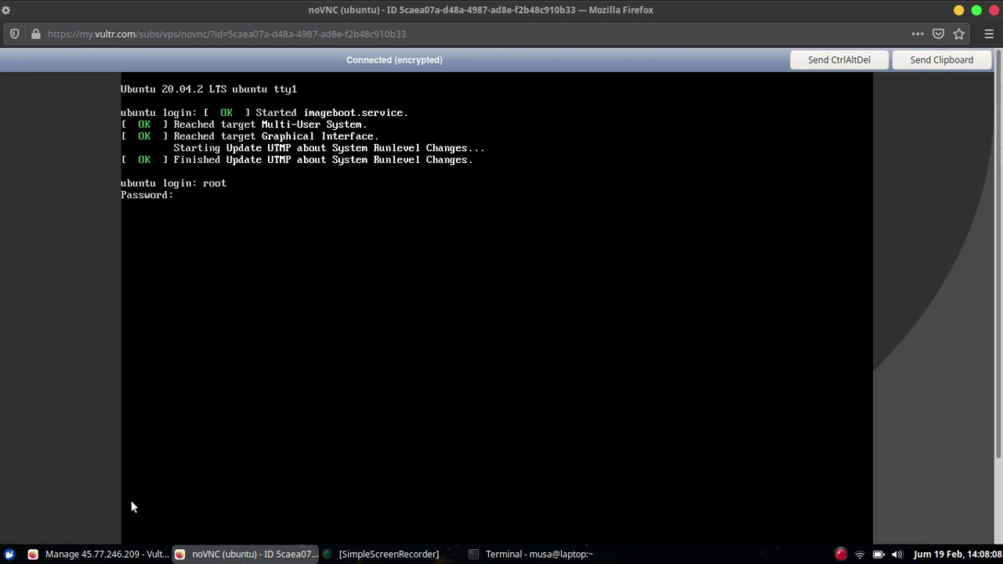
Copy the root password from the server overview, send it to the console to log in, and return to the overview.
left_click(102, 554)
left_click(270, 487)
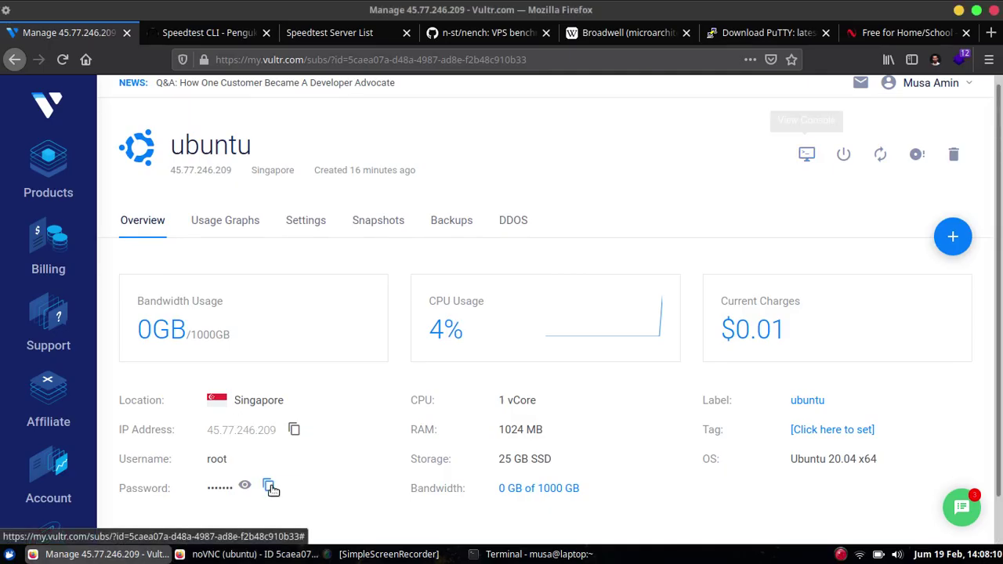
left_click(249, 554)
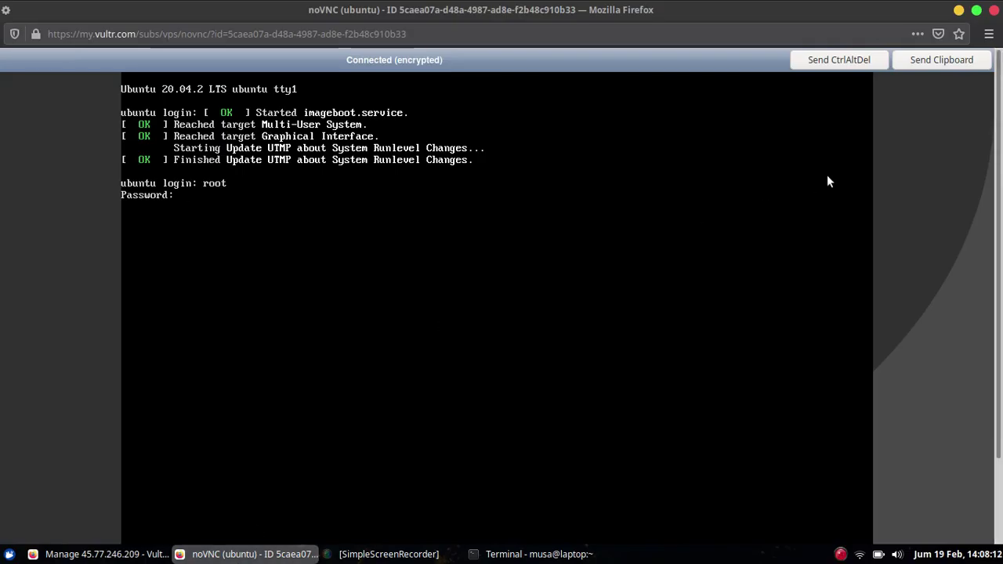
left_click(944, 62)
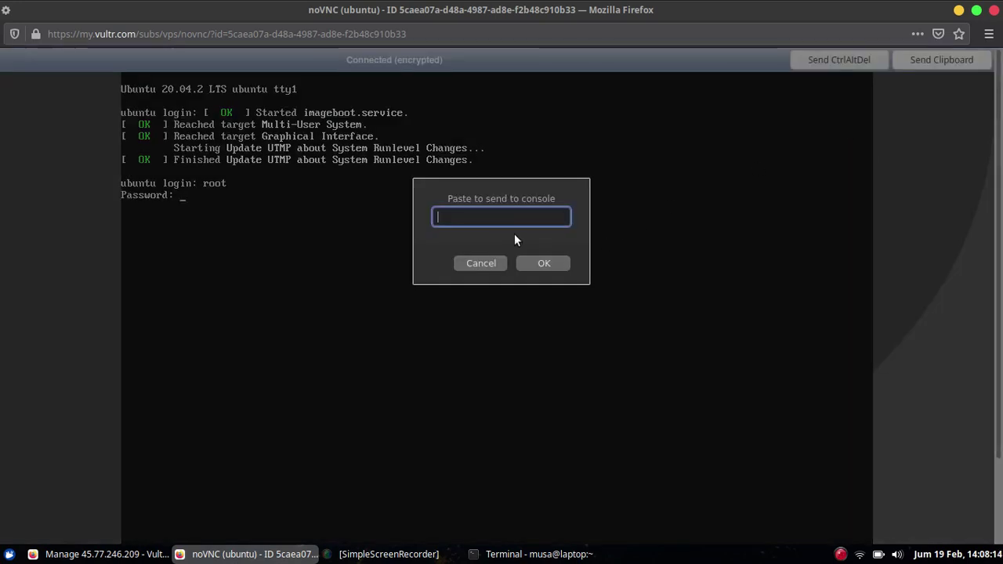
key("ctrl+v")
left_click(532, 262)
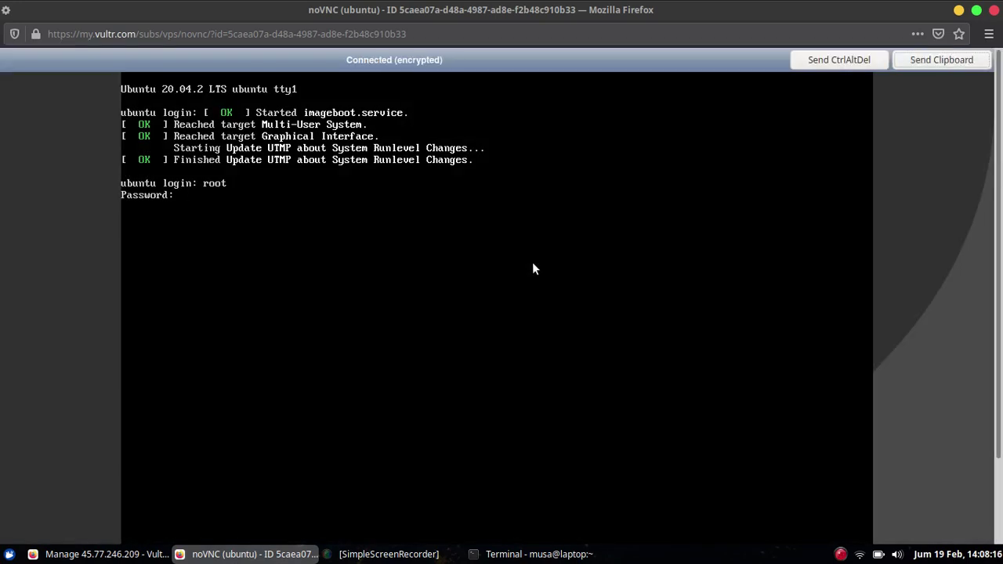
key("Return")
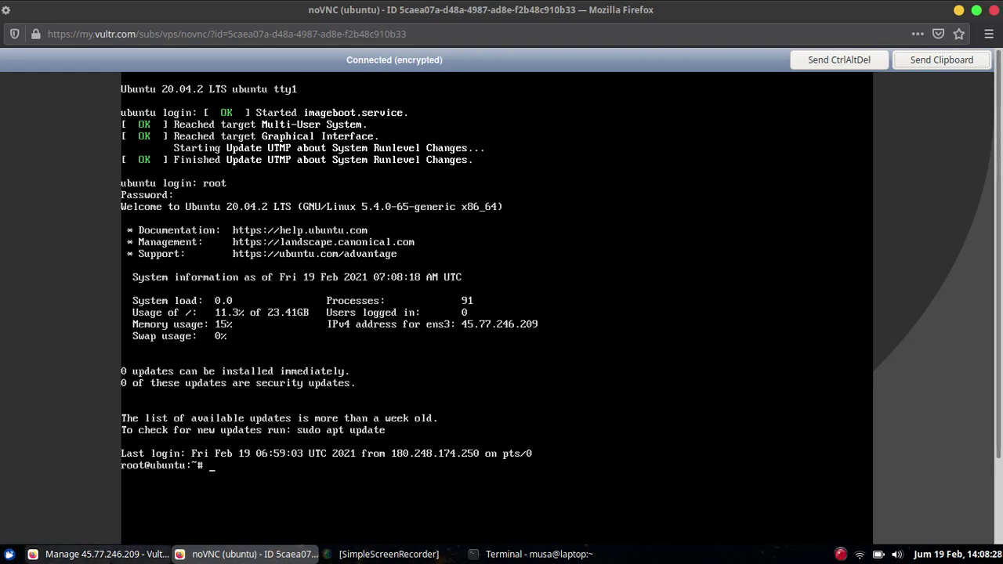
left_click(105, 554)
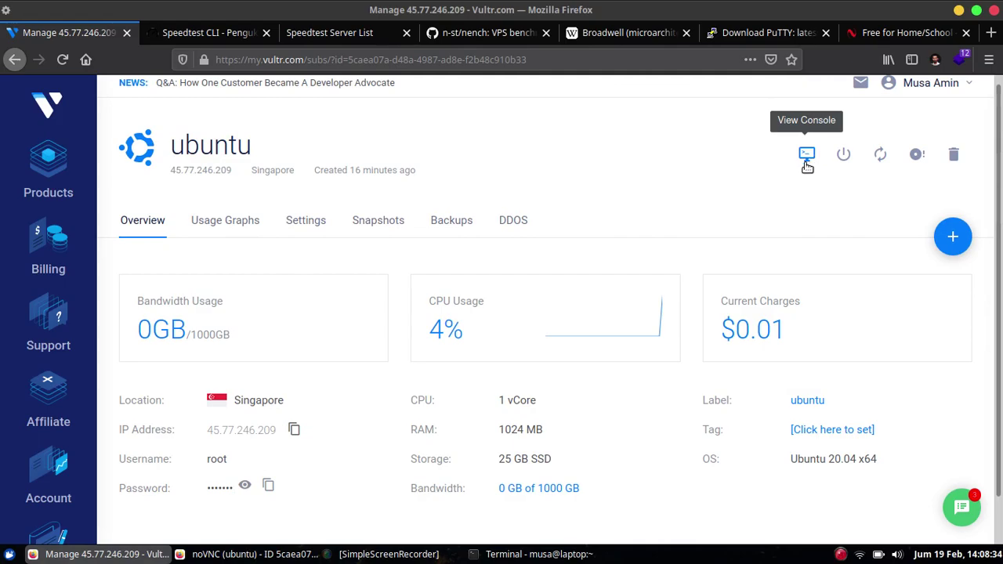
Check the logged-in root session in the web console, close its window and return to the server overview.
left_click(253, 555)
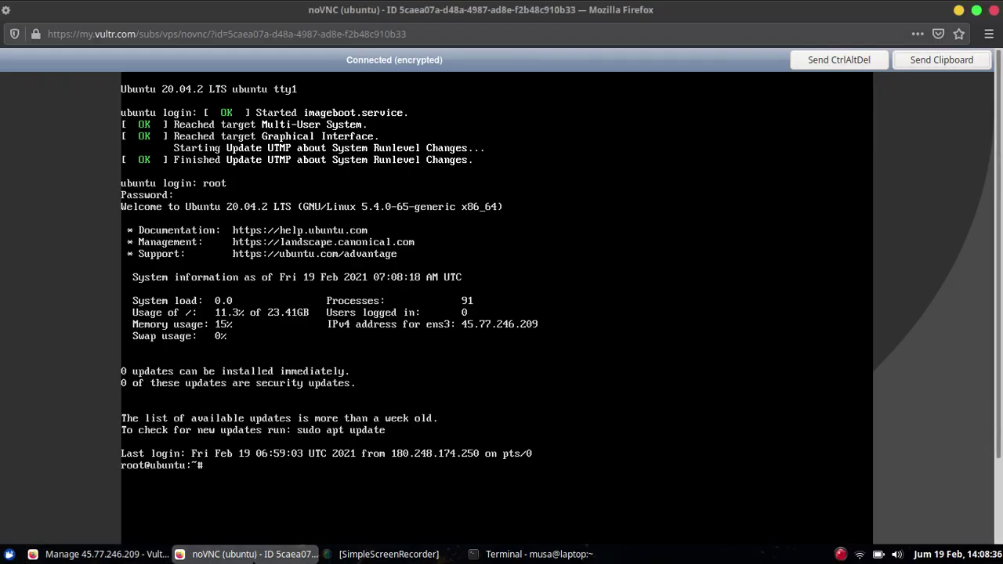
left_click(994, 10)
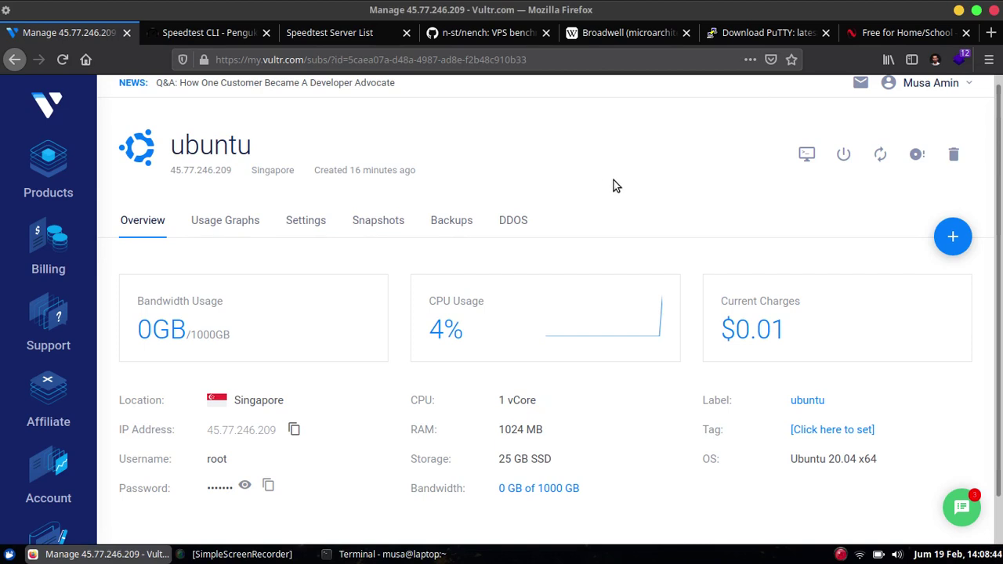
scroll(1001, 216, "up", 1)
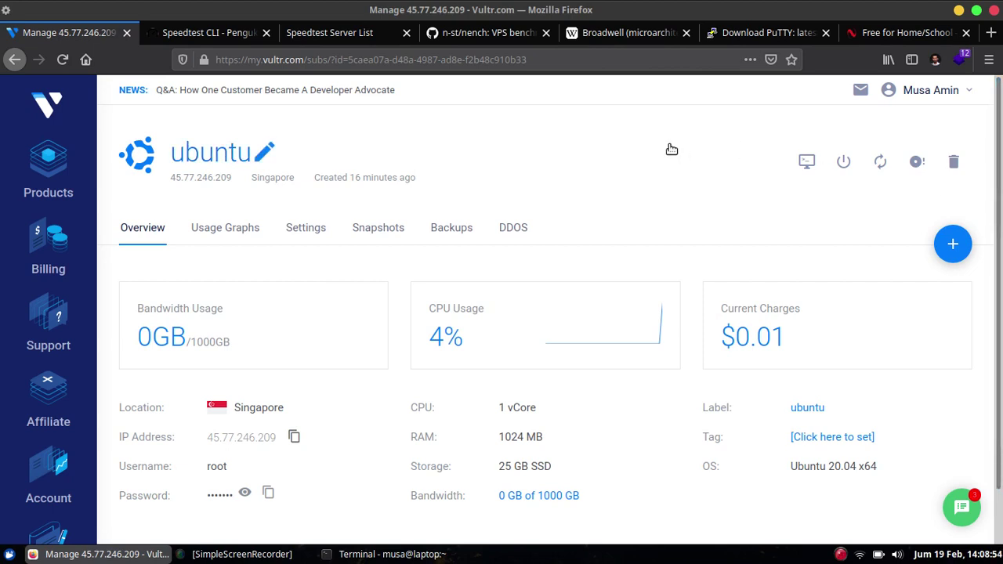
Review the PuTTY download page, looking at the 32-bit and 64-bit Windows installer packages.
left_click(735, 33)
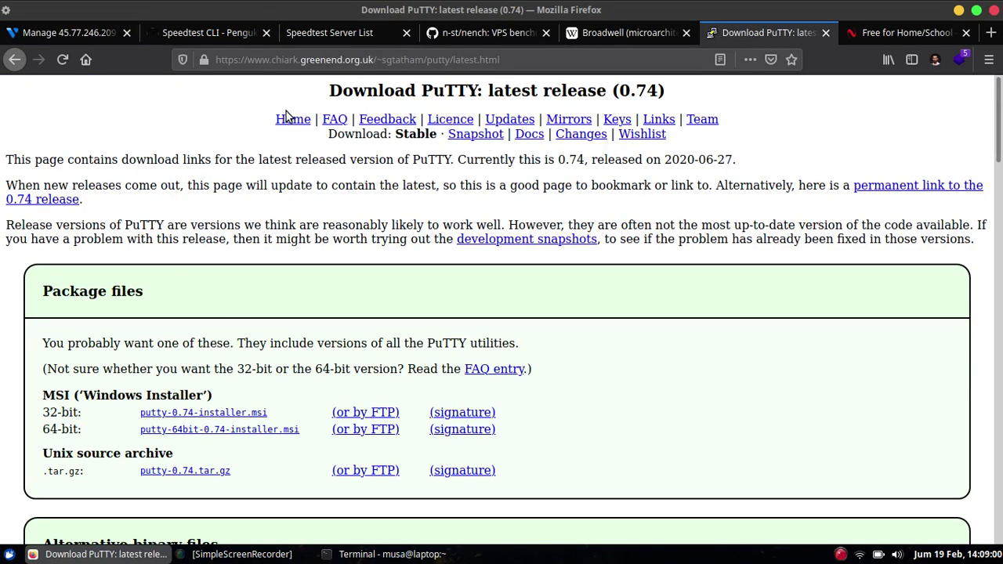
scroll(241, 345, "down", 1)
scroll(212, 337, "down", 2)
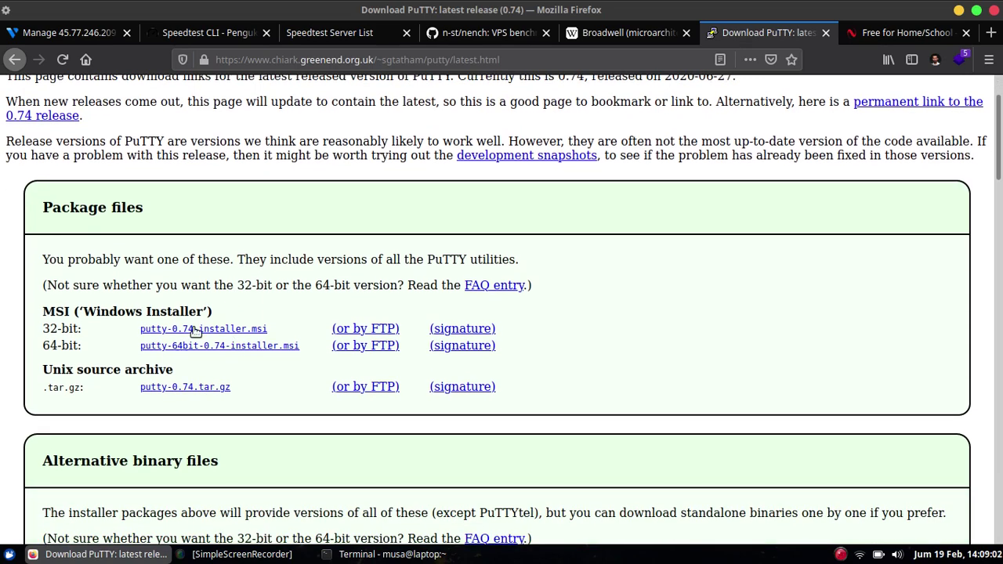
scroll(516, 309, "up", 3)
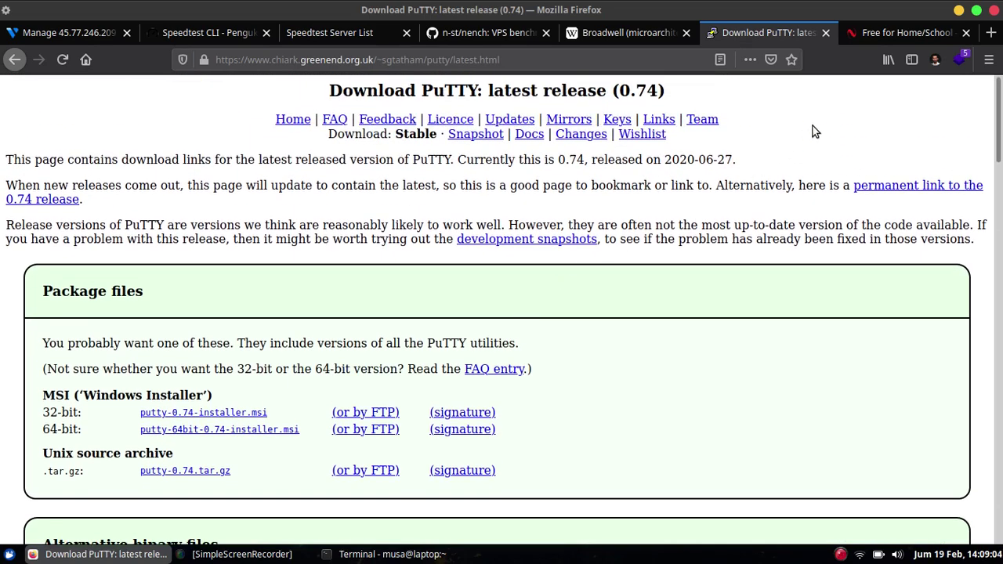
Dismiss the version notice on NetSarang's free licensing page and examine the Xshell and Xftp terms and download form.
left_click(866, 34)
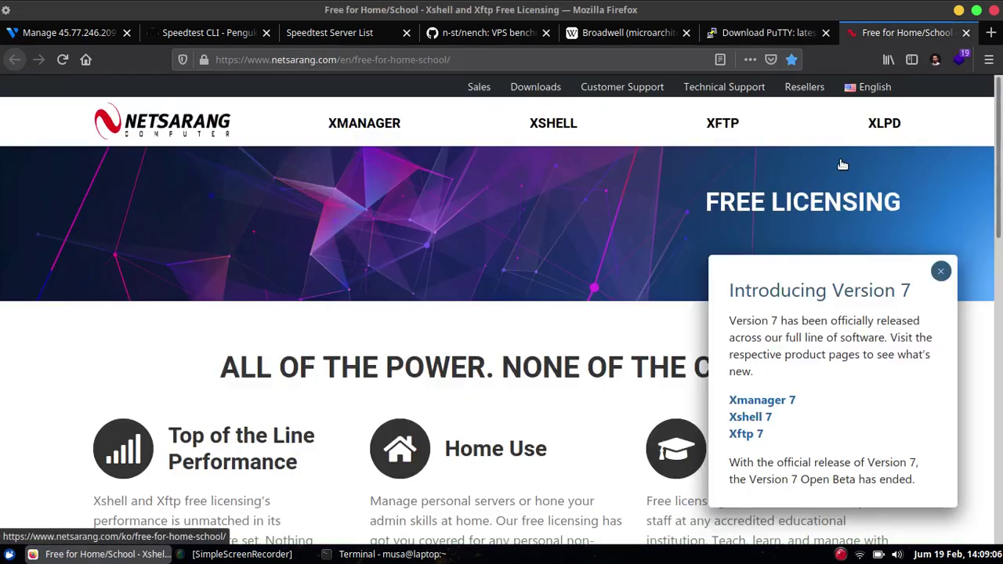
scroll(999, 149, "down", 2)
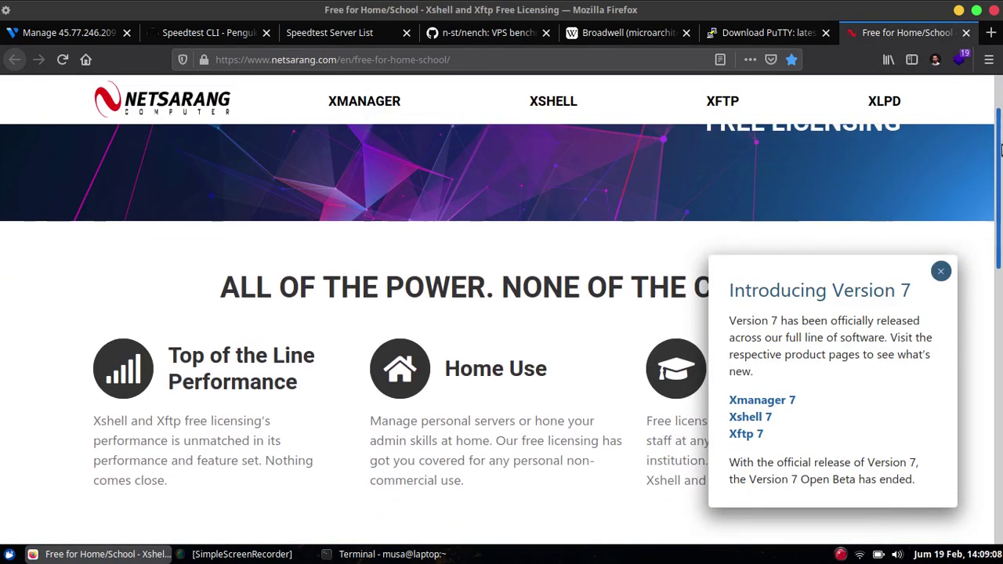
scroll(999, 149, "up", 2)
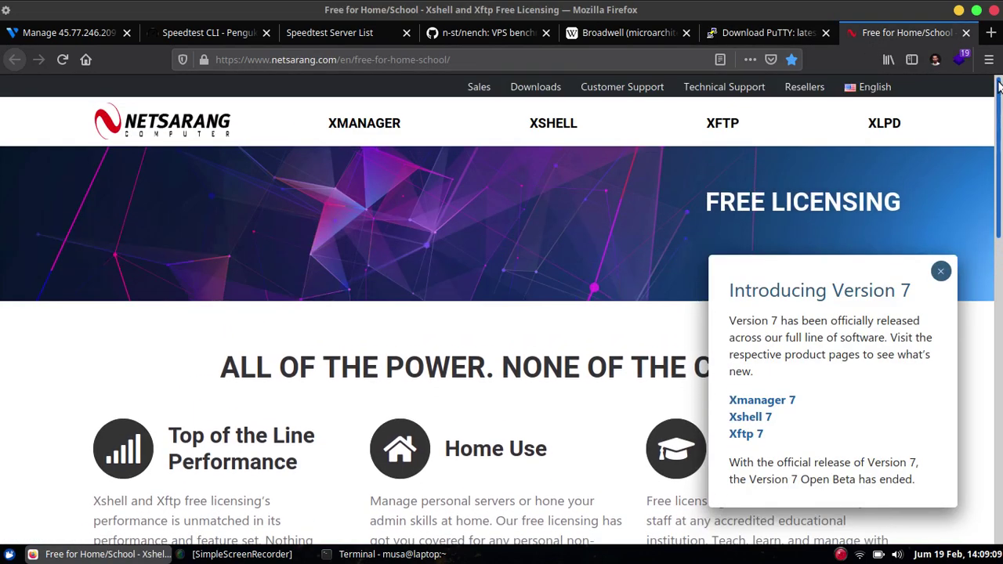
left_click(941, 272)
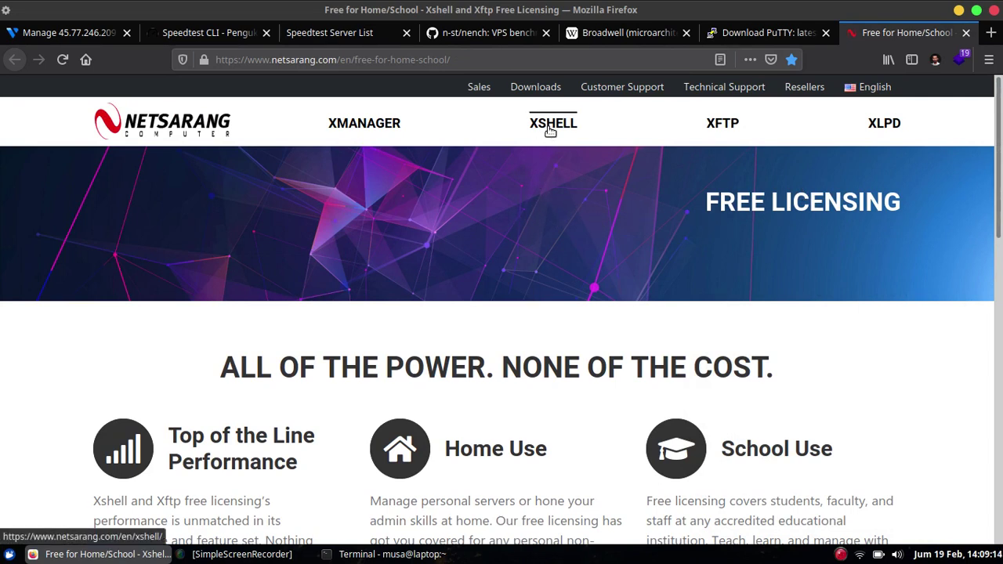
mouse_move(523, 93)
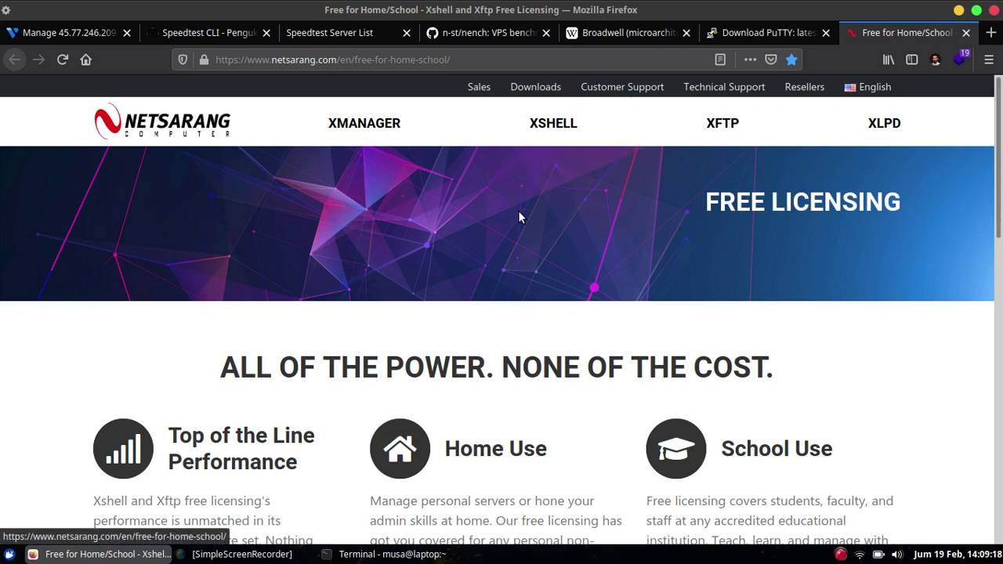
scroll(519, 217, "down", 8)
scroll(217, 217, "up", 2)
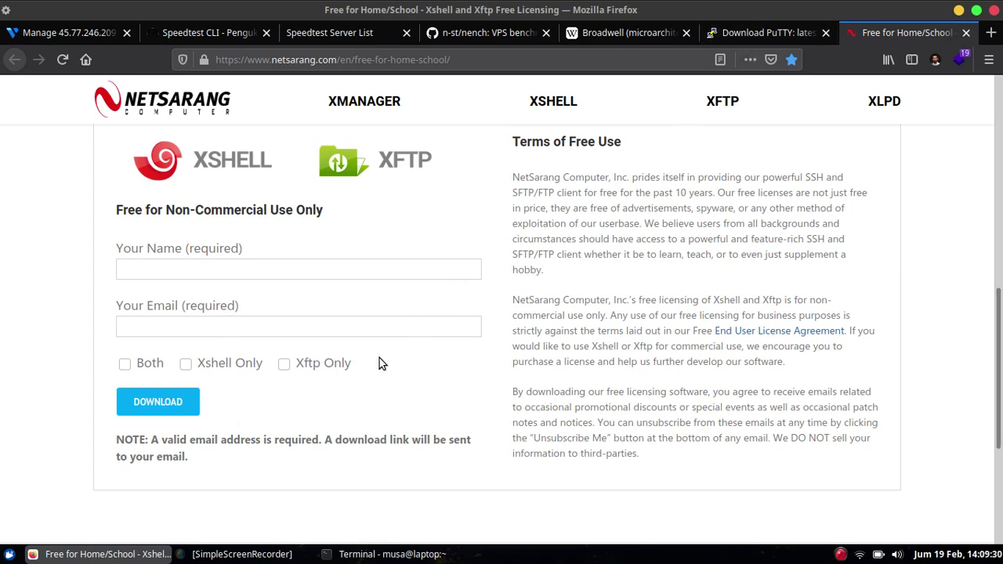
scroll(723, 291, "up", 6)
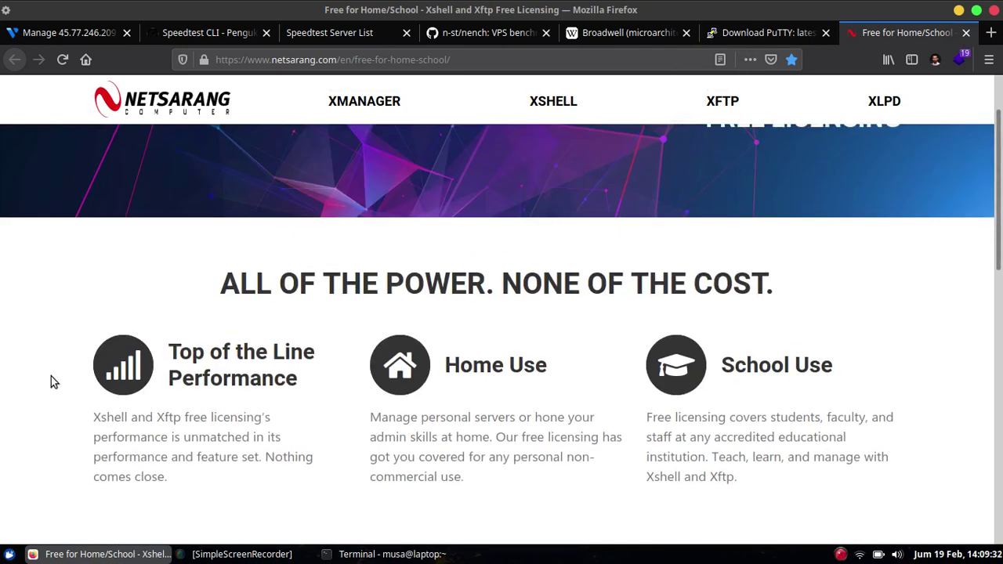
Launch the PuTTY SSH client and set its host name to the server's IP address, 45.77.246.209, copied from the Vultr overview.
left_click(53, 32)
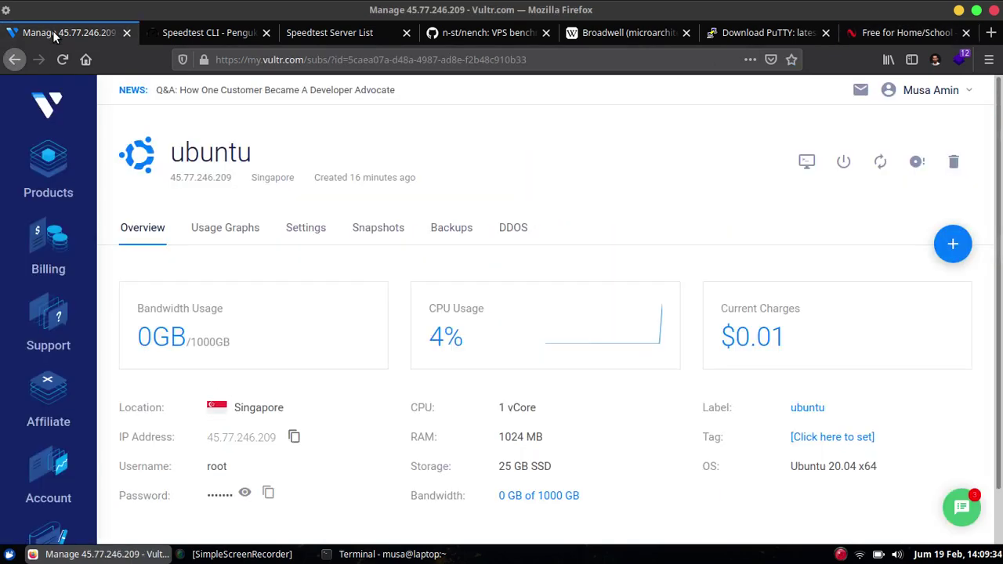
key("super")
type("putty")
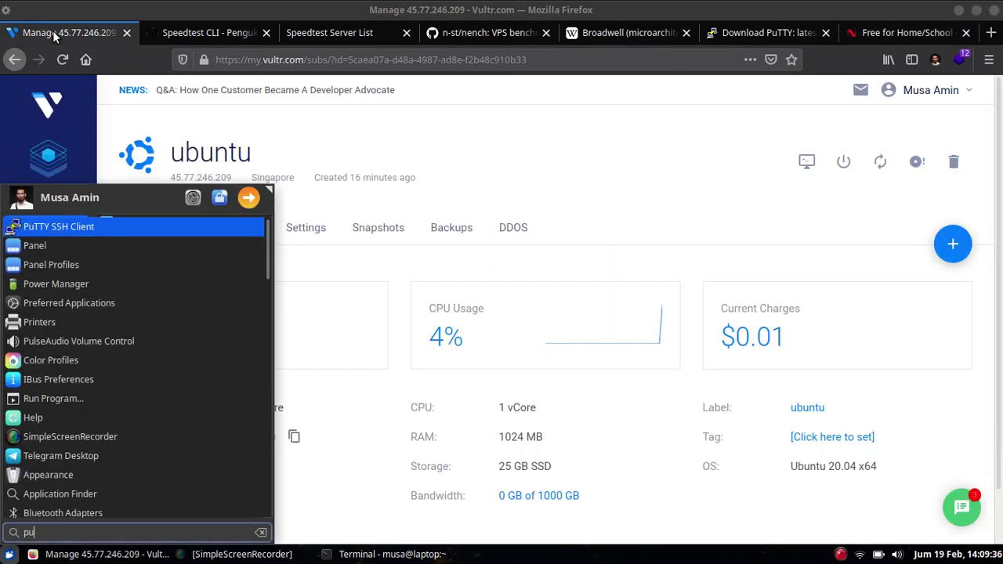
left_click(78, 223)
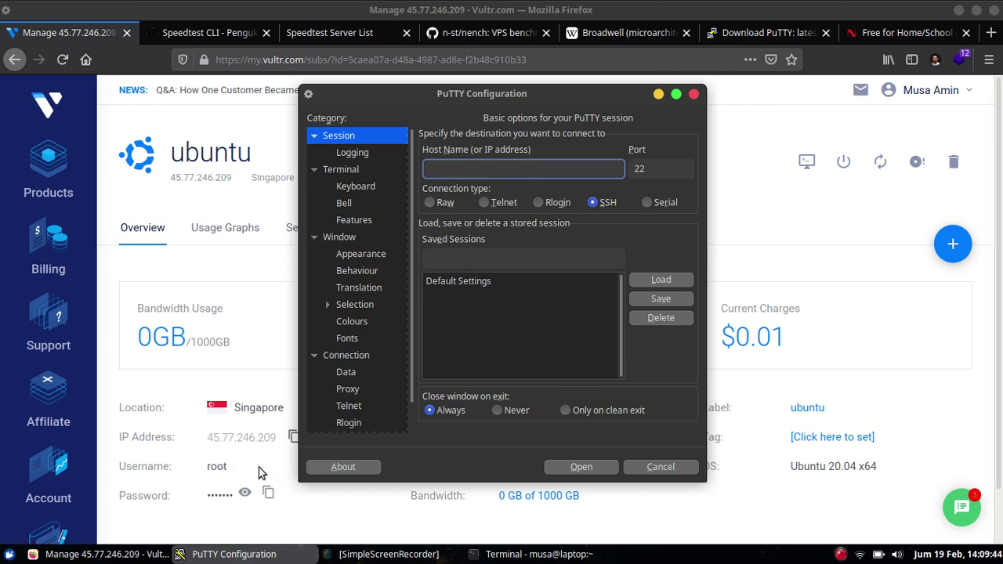
left_click(292, 437)
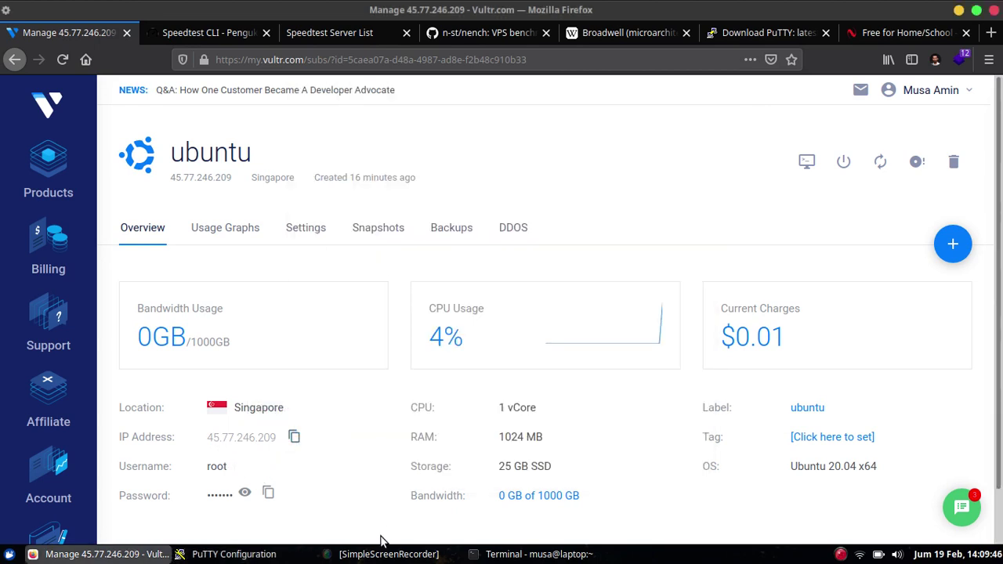
left_click(234, 555)
key("ctrl+v")
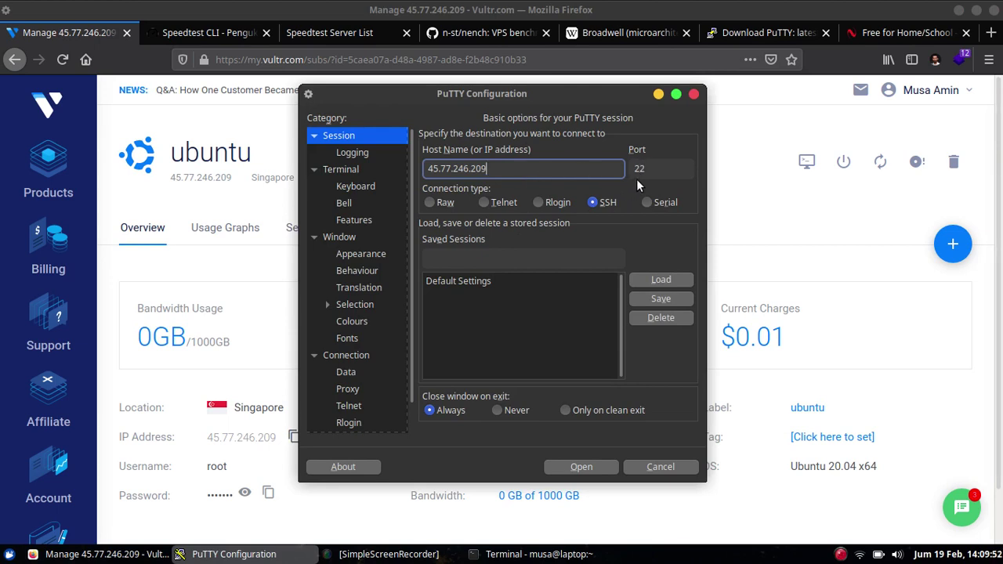
Open the PuTTY SSH session, connect once without caching the host key, and enter root as the login name.
left_click(577, 467)
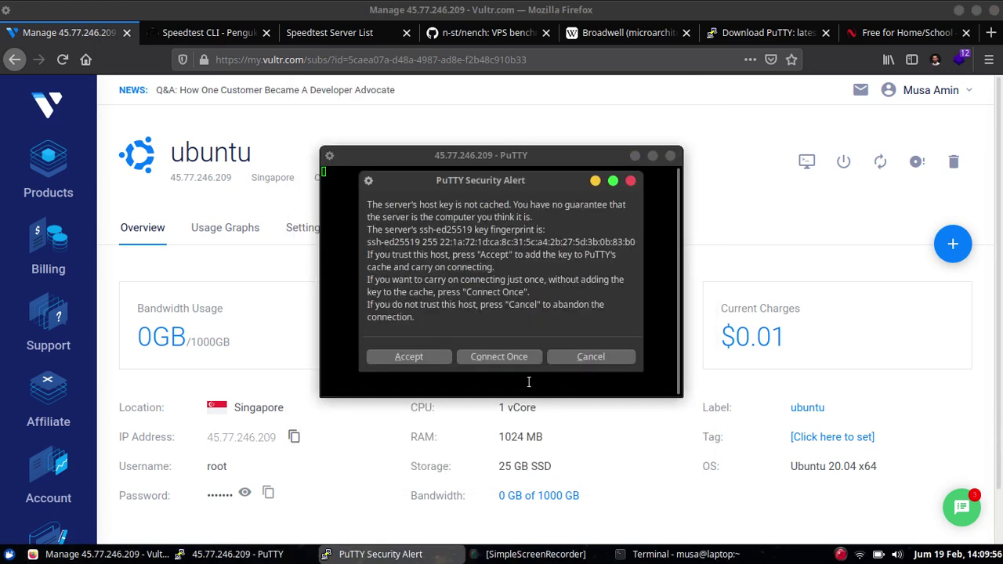
left_click(506, 359)
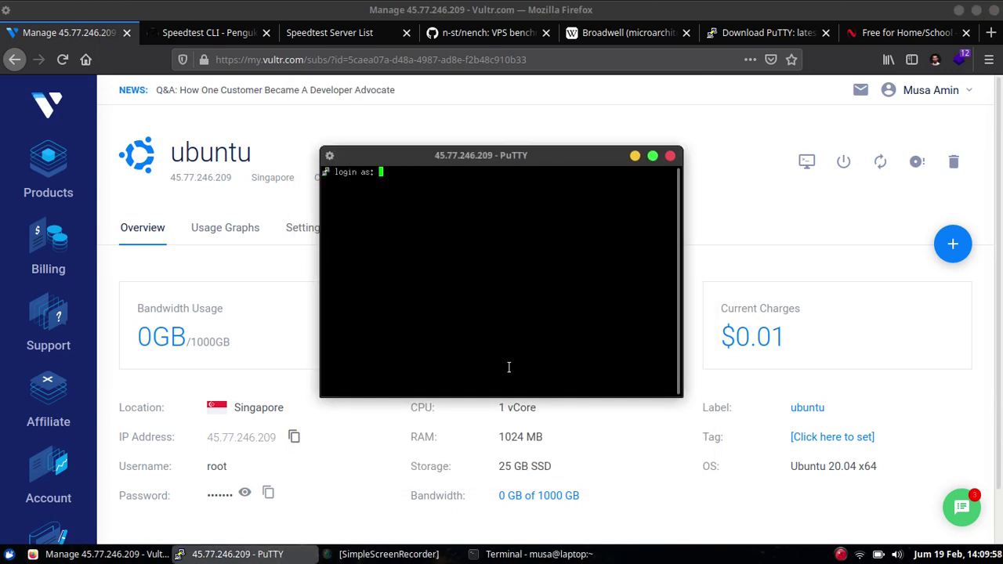
type("root")
key("Return")
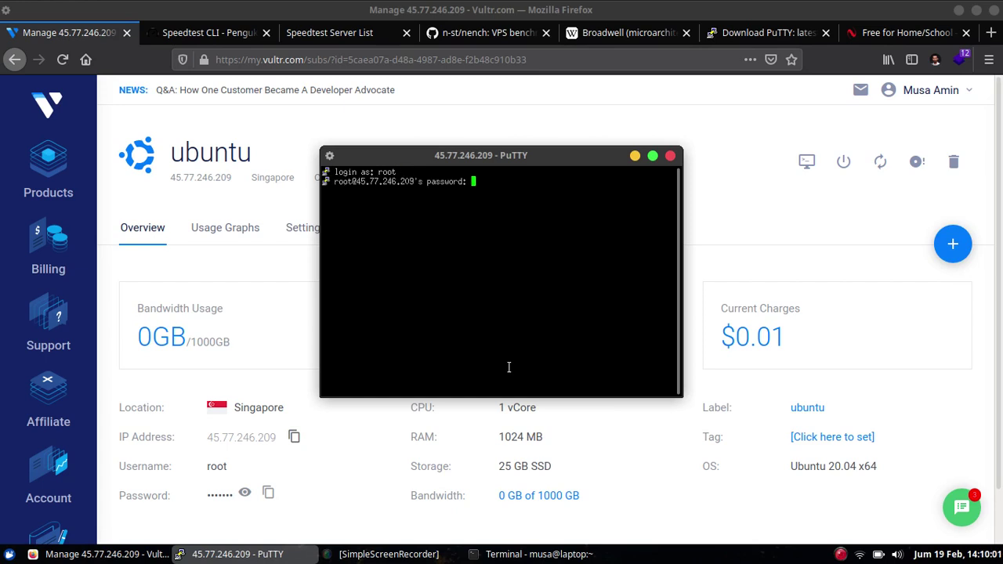
Copy the root password from the server overview, paste it into PuTTY to log in, and end the session.
left_click(271, 493)
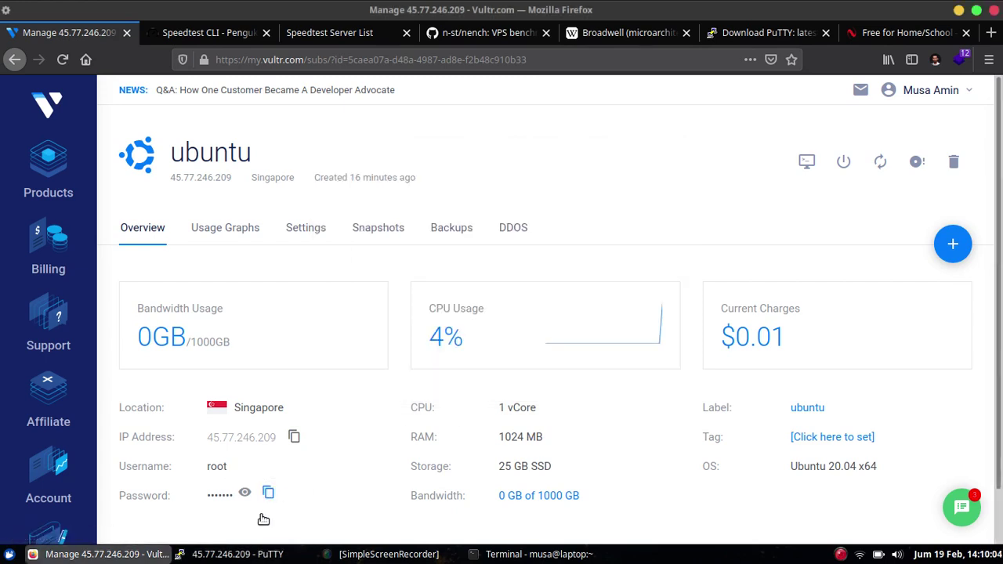
key("alt+Tab")
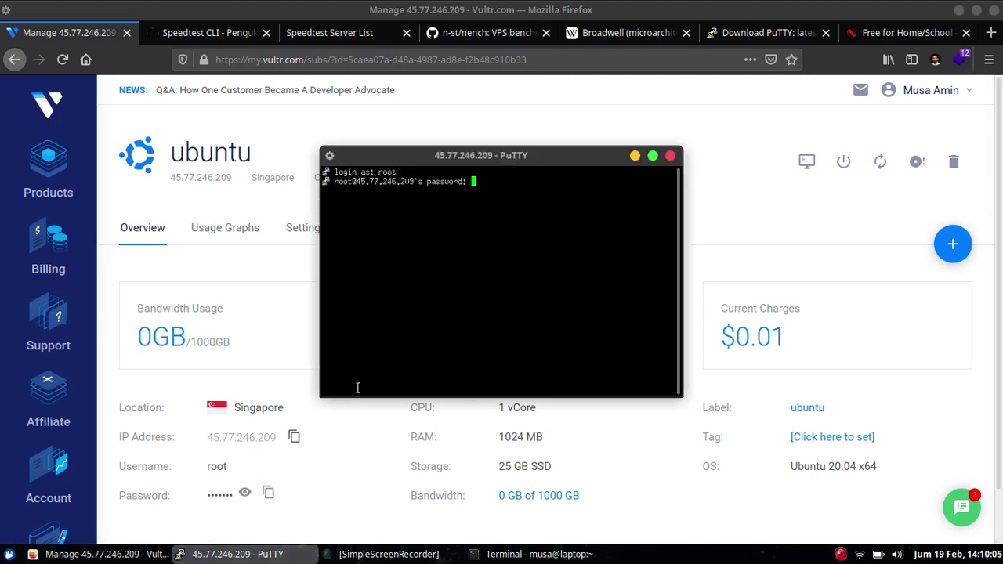
right_click(507, 174)
left_click(473, 269)
right_click(493, 207)
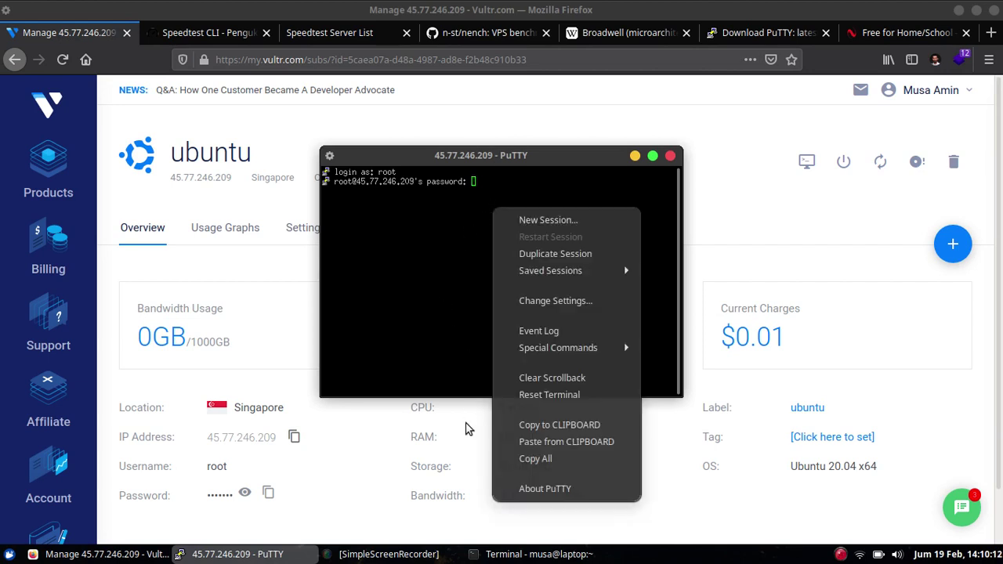
left_click(523, 445)
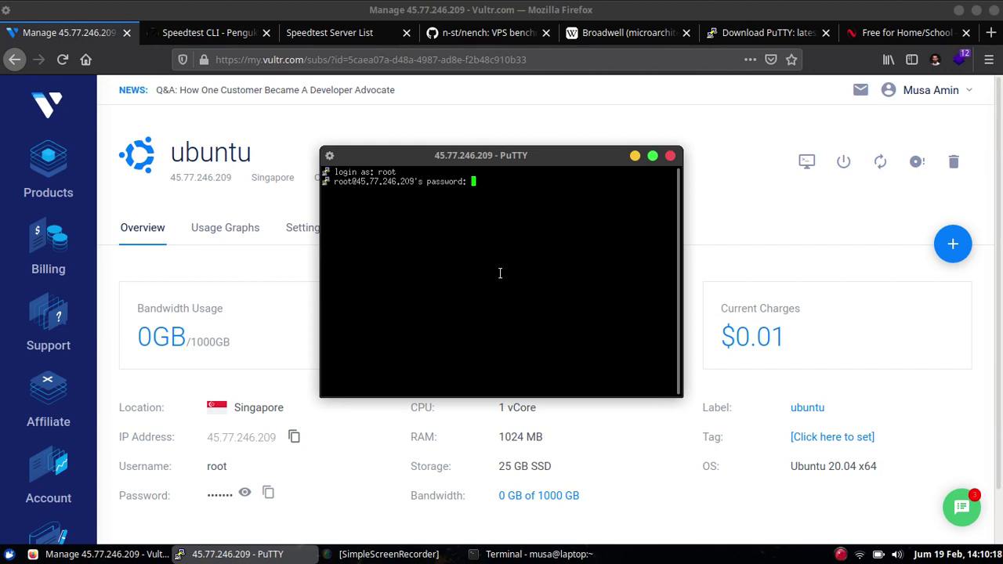
key("Return")
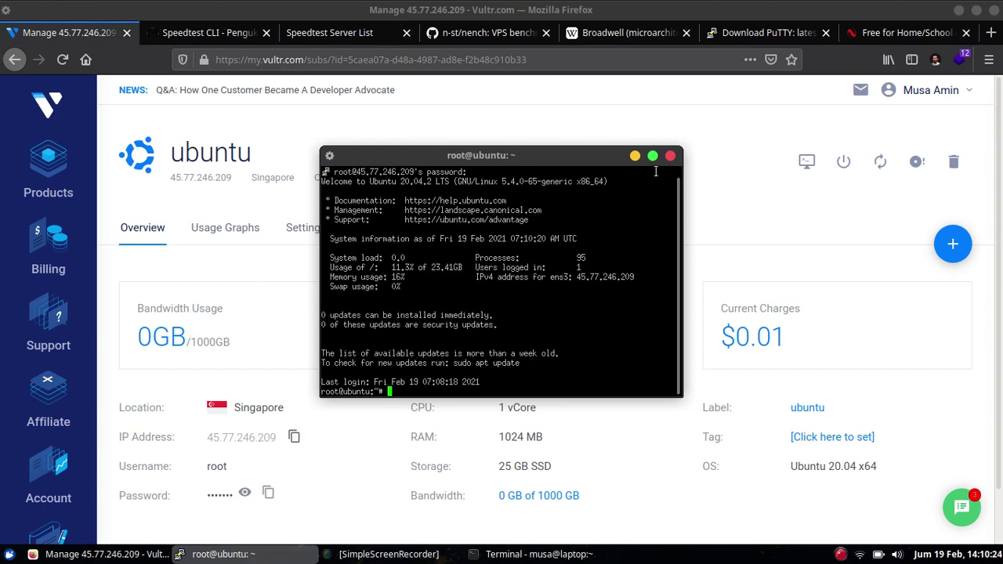
key("ctrl+d")
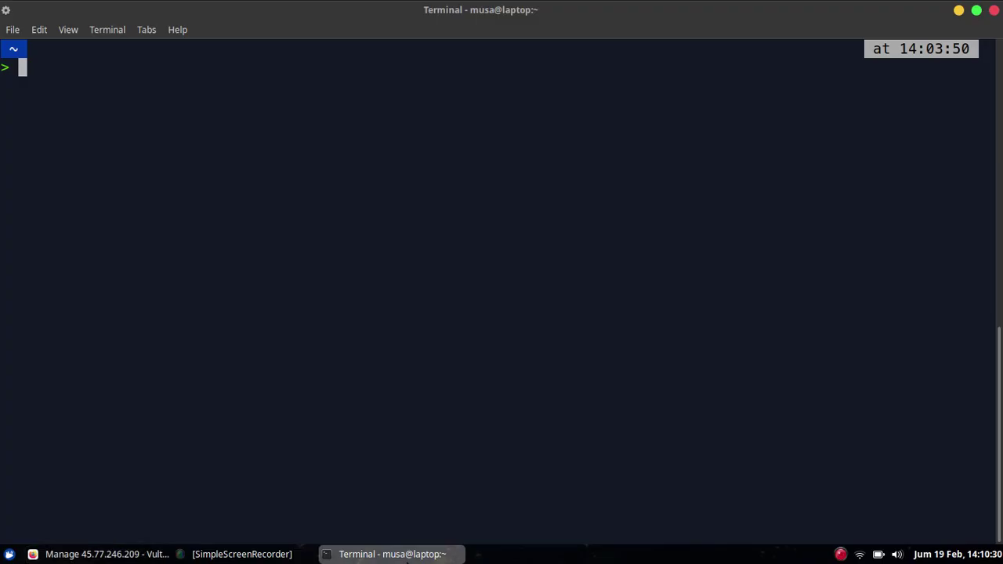
left_click(392, 554)
type("ssh root@")
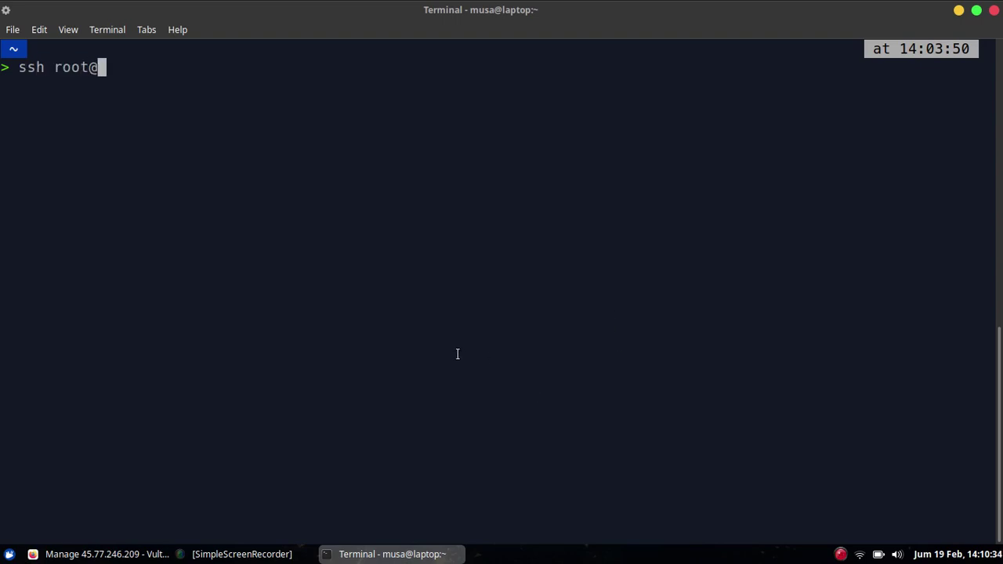
left_click(102, 554)
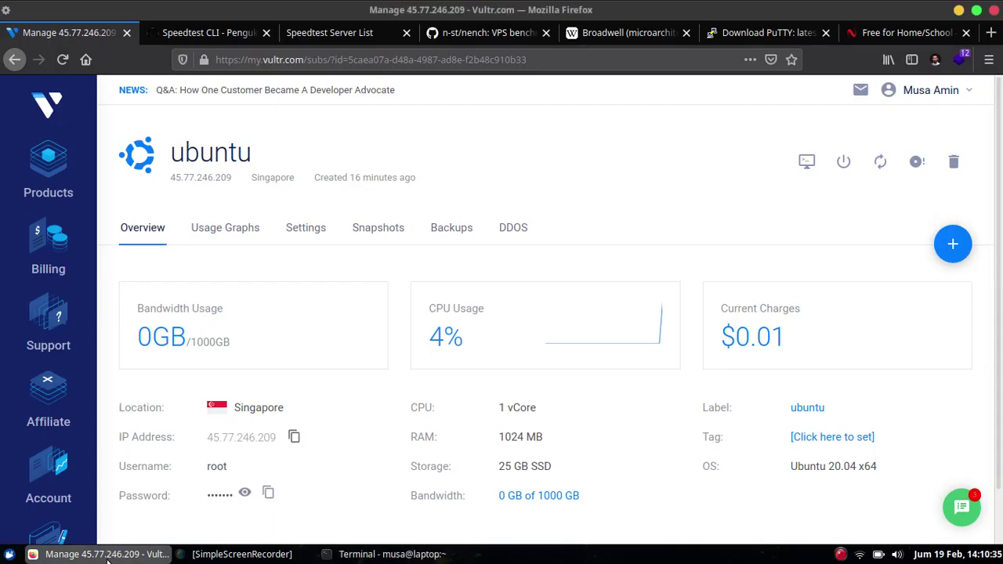
left_click(296, 437)
left_click(392, 554)
right_click(380, 244)
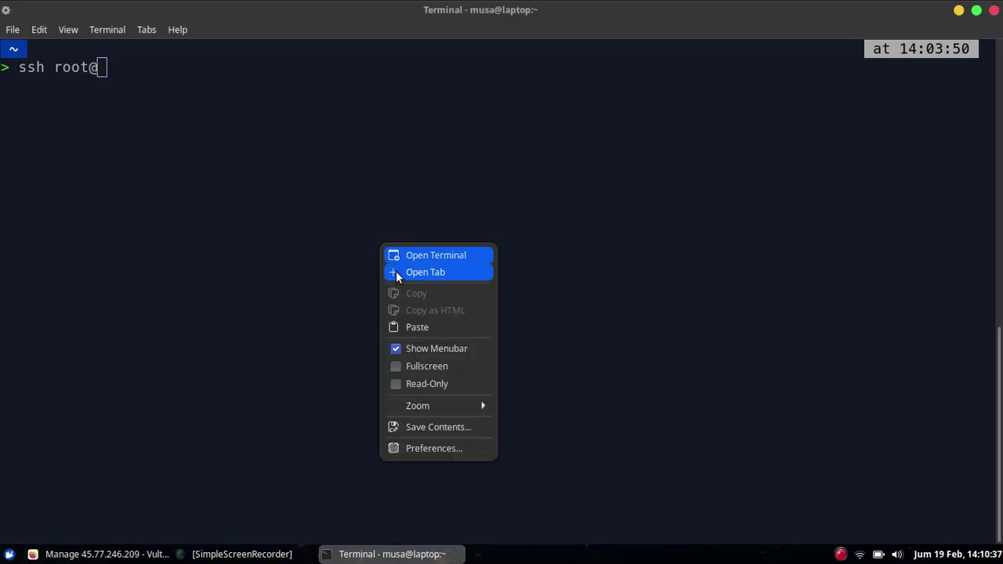
left_click(407, 333)
key("Return")
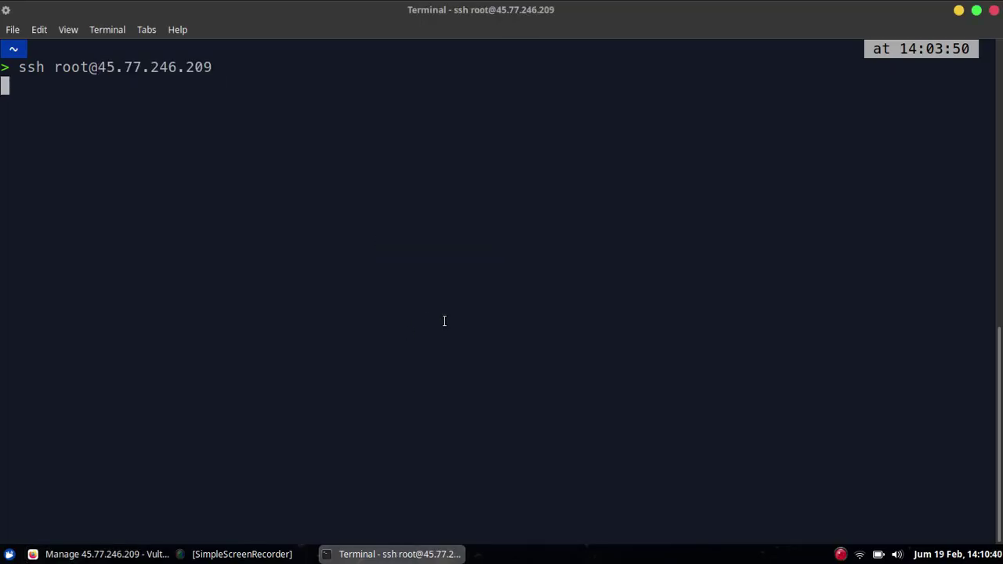
type("yes")
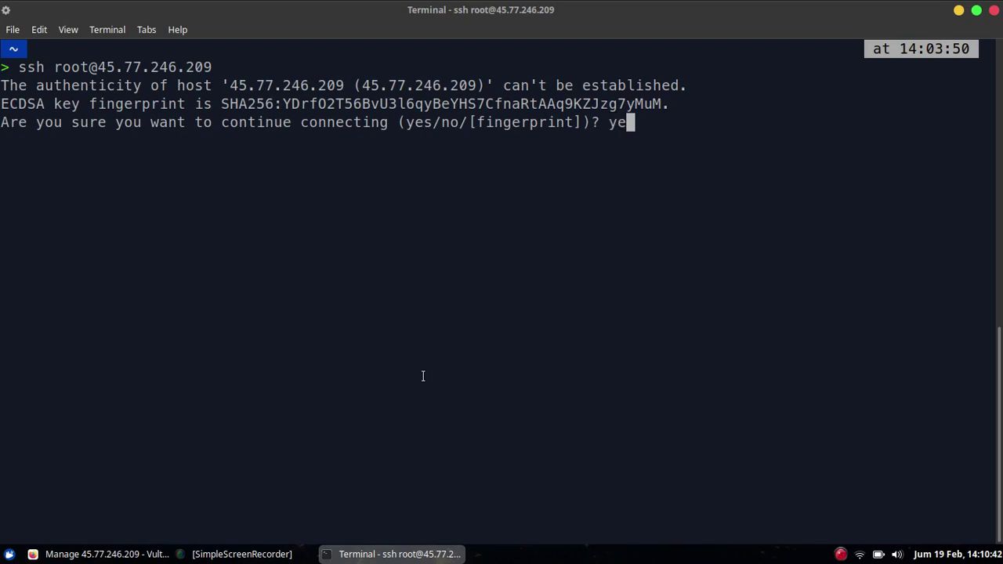
key("Return")
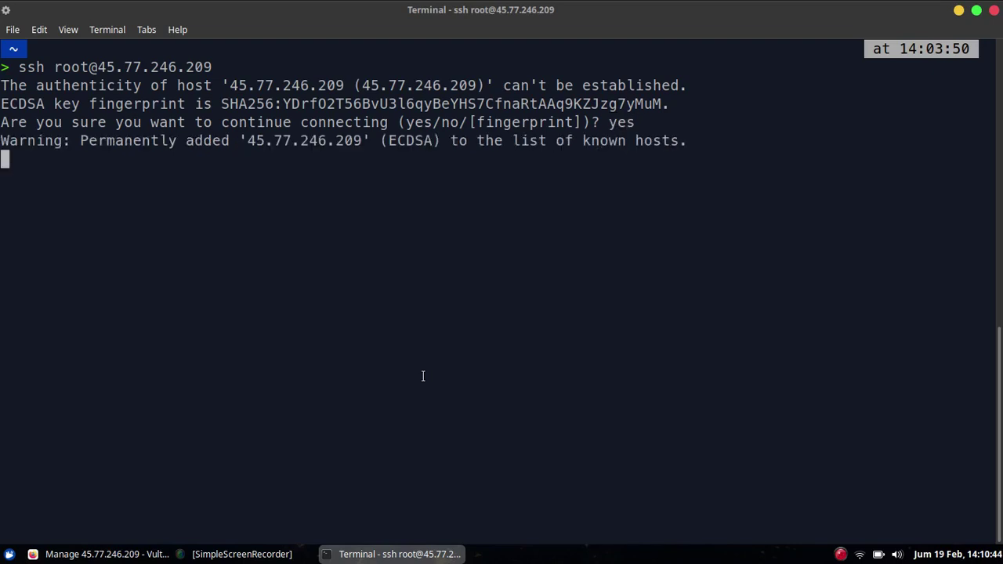
Copy the root password from the Vultr server overview and enter it at the terminal's SSH password prompt to log in.
left_click(102, 554)
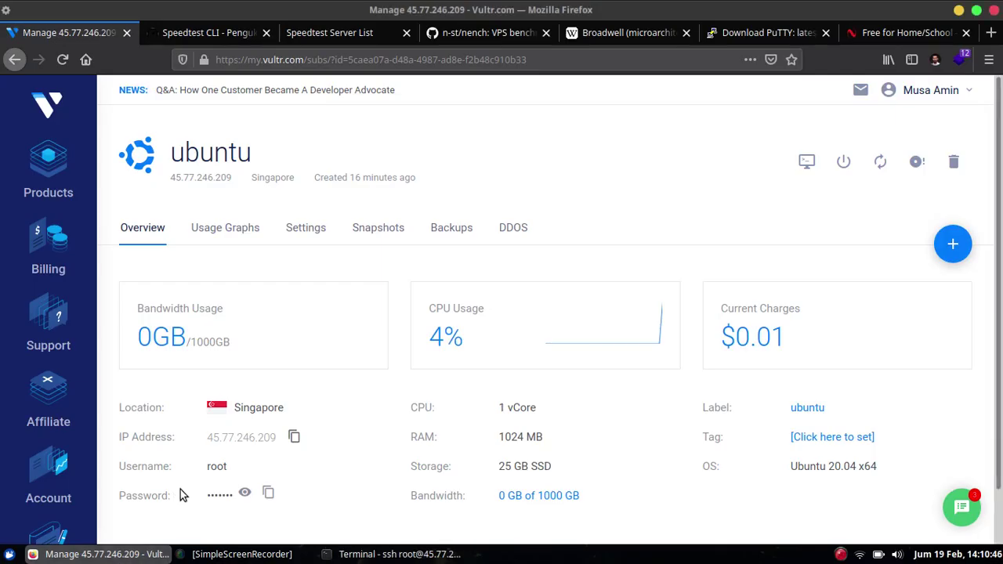
left_click(268, 492)
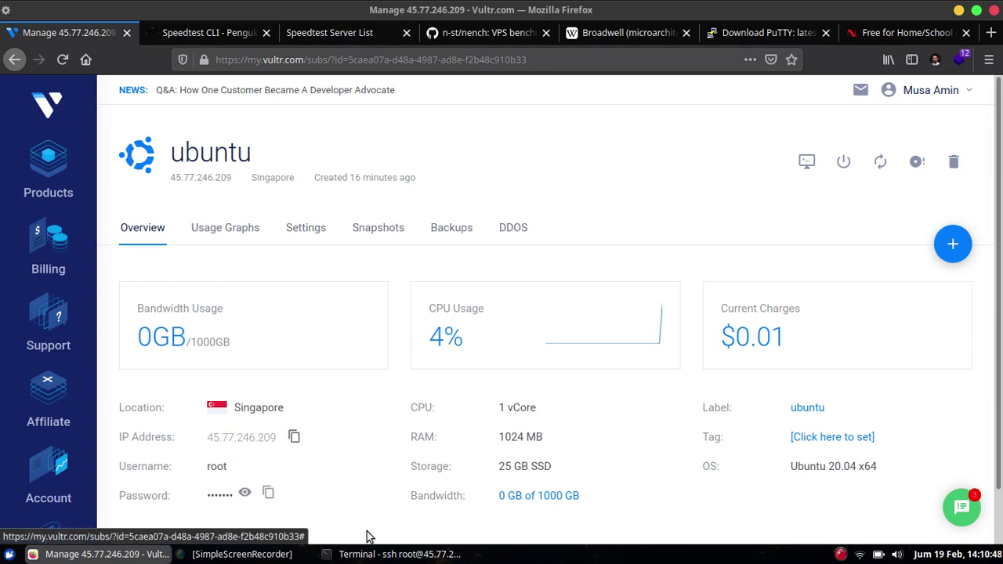
left_click(396, 554)
right_click(469, 250)
left_click(500, 340)
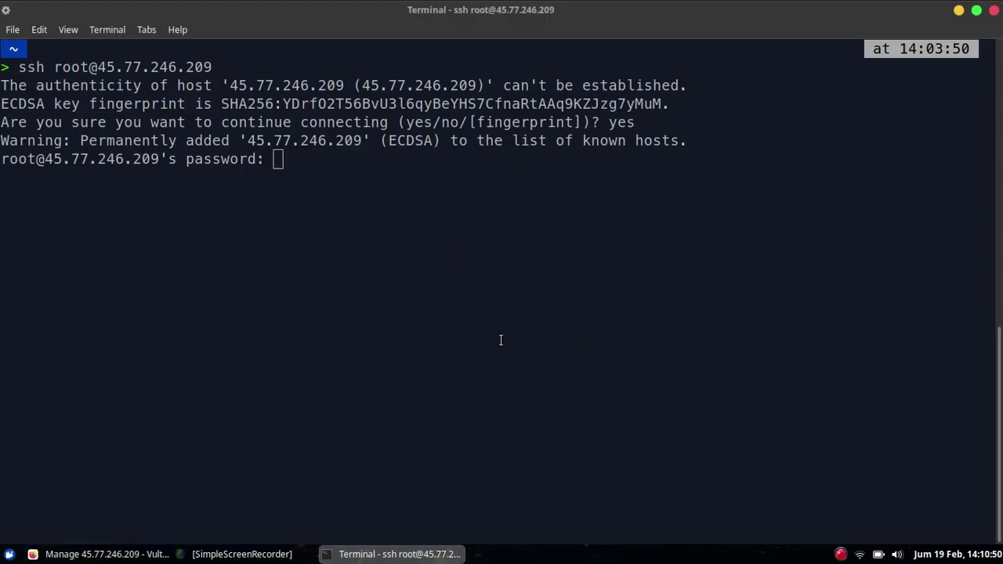
key("Return")
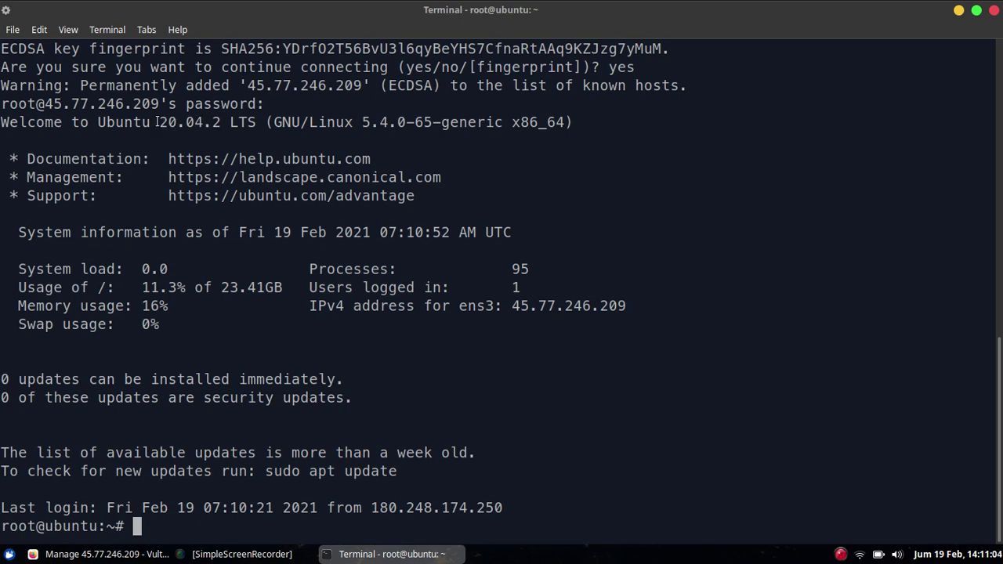
Refresh the server's package lists with apt update.
left_click_drag(157, 123, 210, 123)
left_click(205, 123)
type("a")
type("pt update")
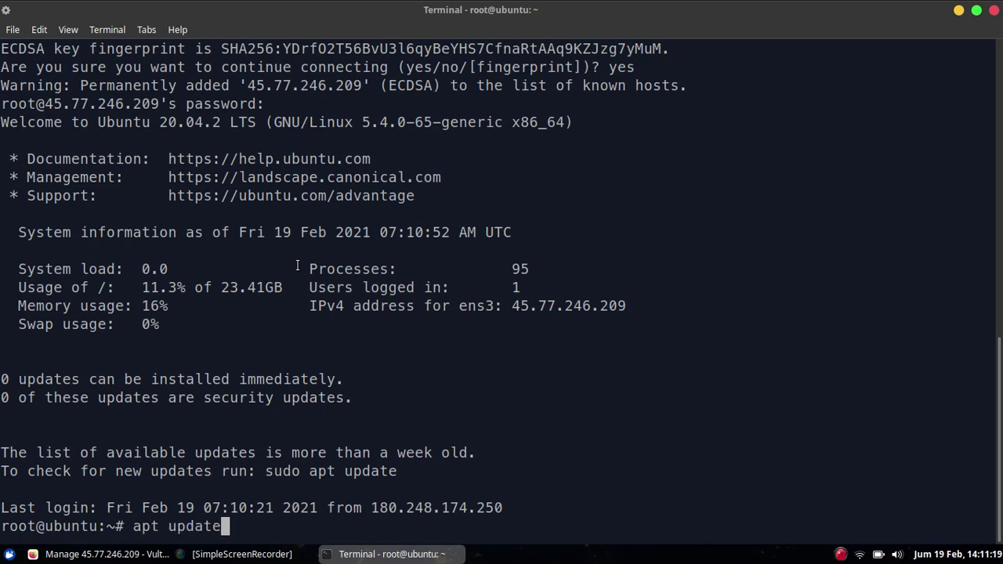
key("Return")
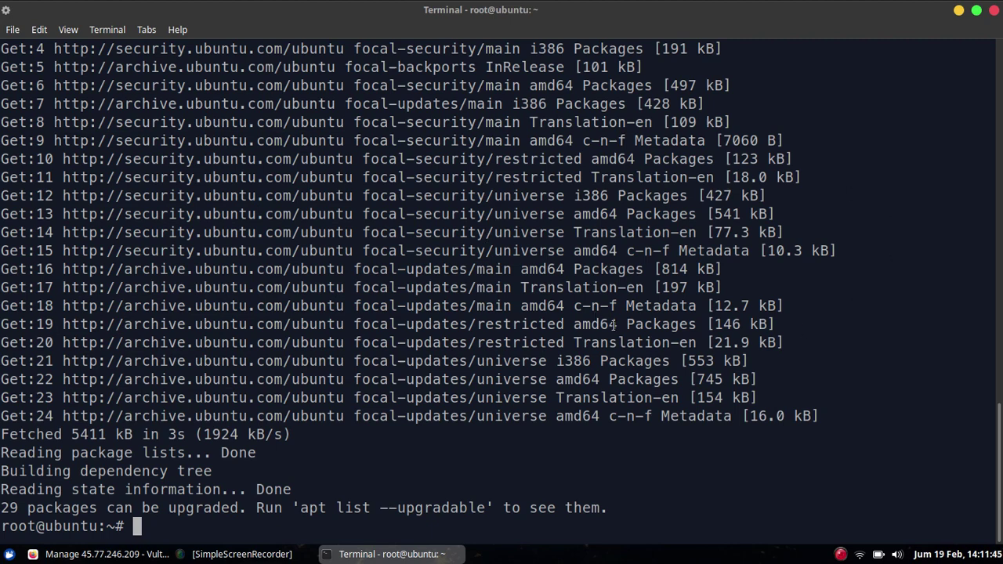
Upgrade all installed packages on the server with apt upgrade -y.
type("apt upgrade")
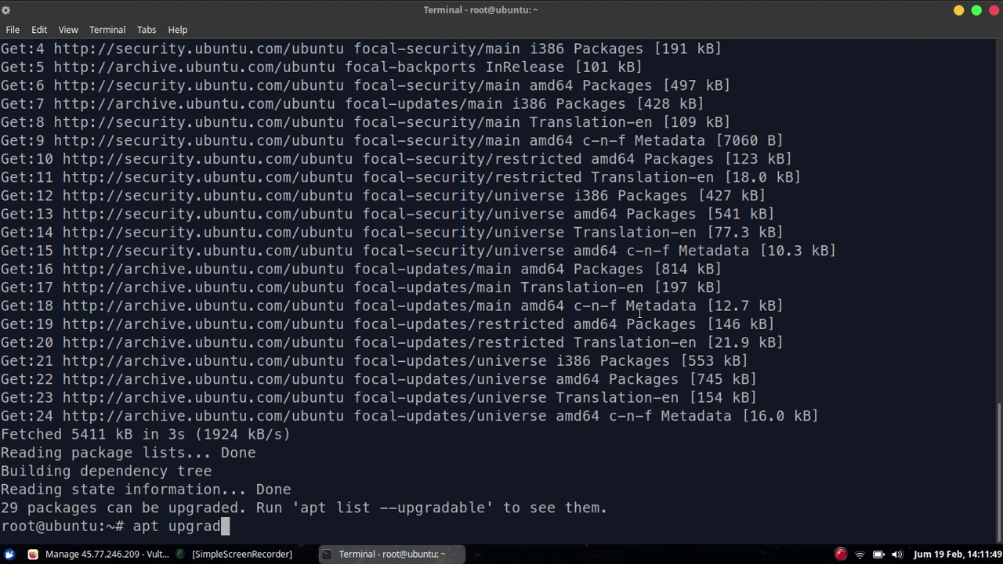
type(" -y")
key("Return")
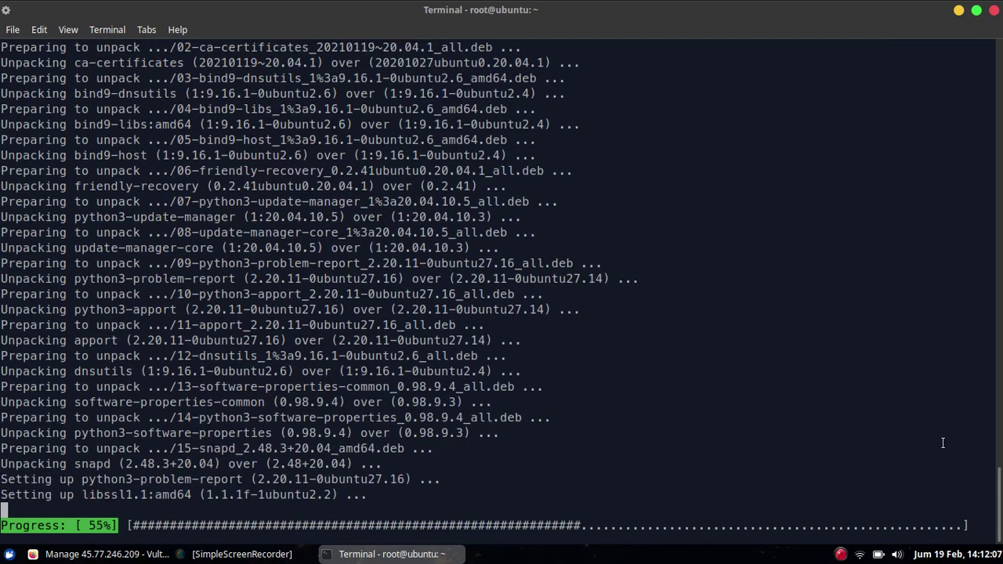
left_click_drag(999, 505, 997, 548)
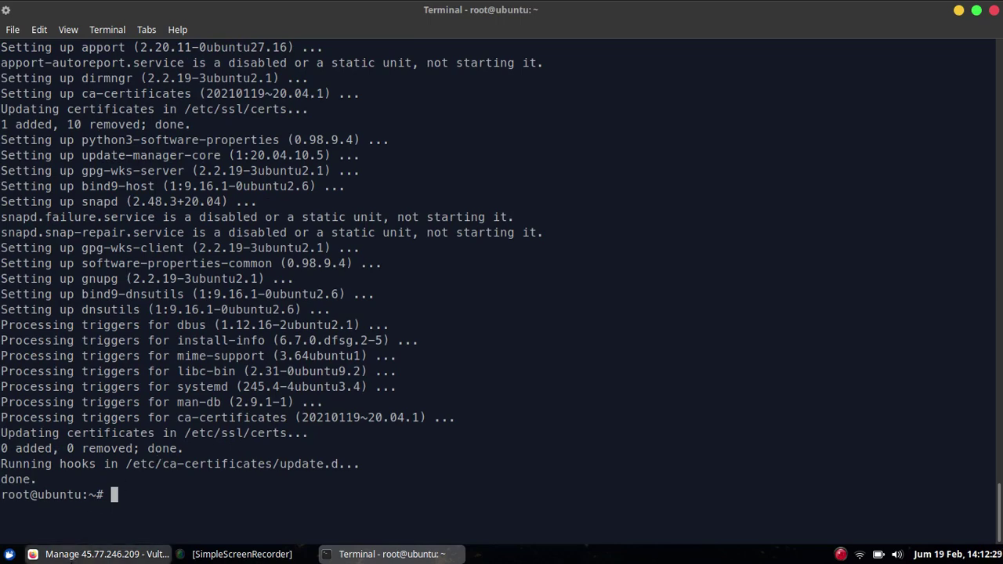
In Firefox, show the Speedtest CLI page's Ubuntu/Debian install commands and copy apt-get install gnupg1 apt-transport-https dirmngr without the sudo prefix.
left_click(78, 554)
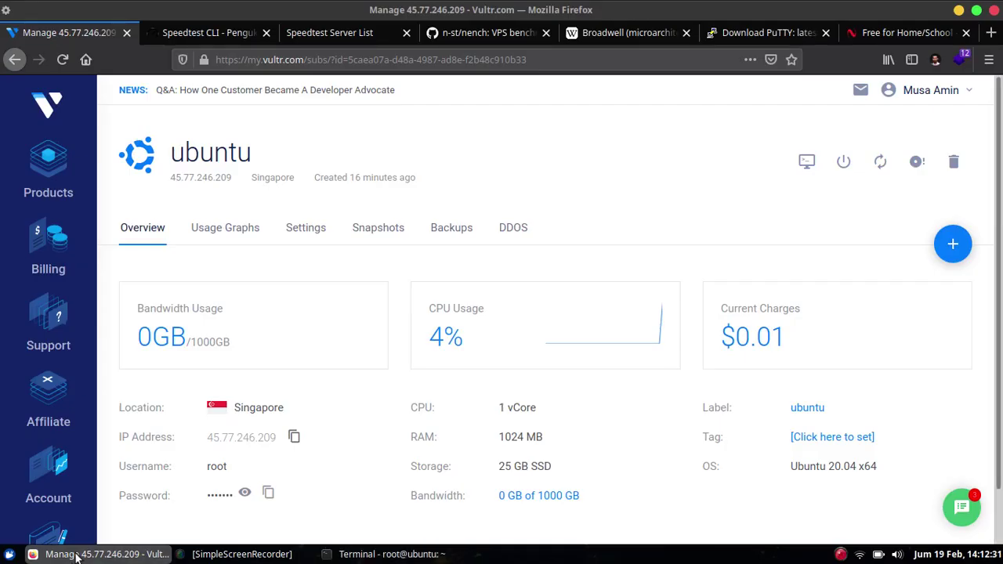
left_click(204, 30)
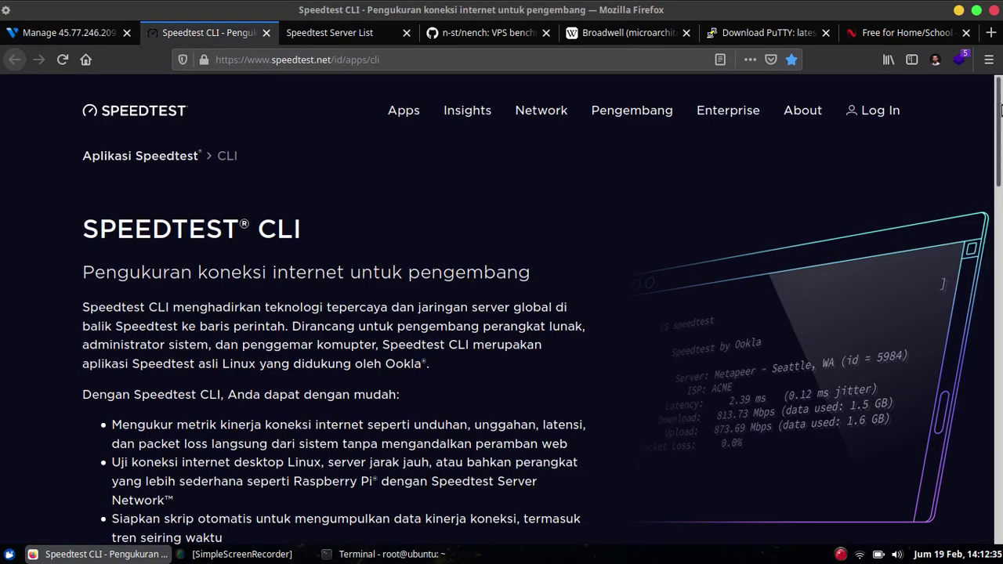
left_click_drag(1000, 111, 1000, 244)
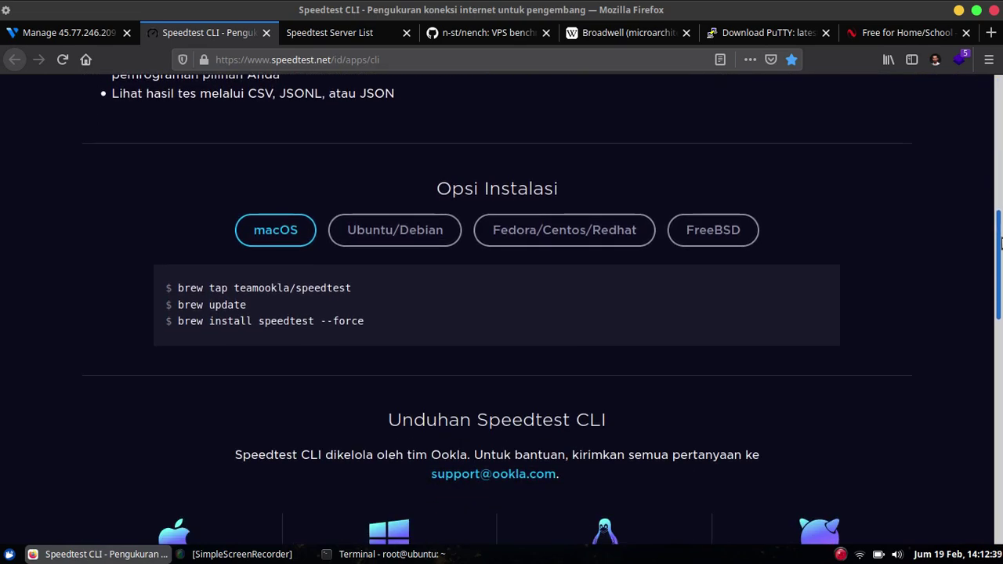
scroll(394, 321, "up", 1)
left_click(391, 278)
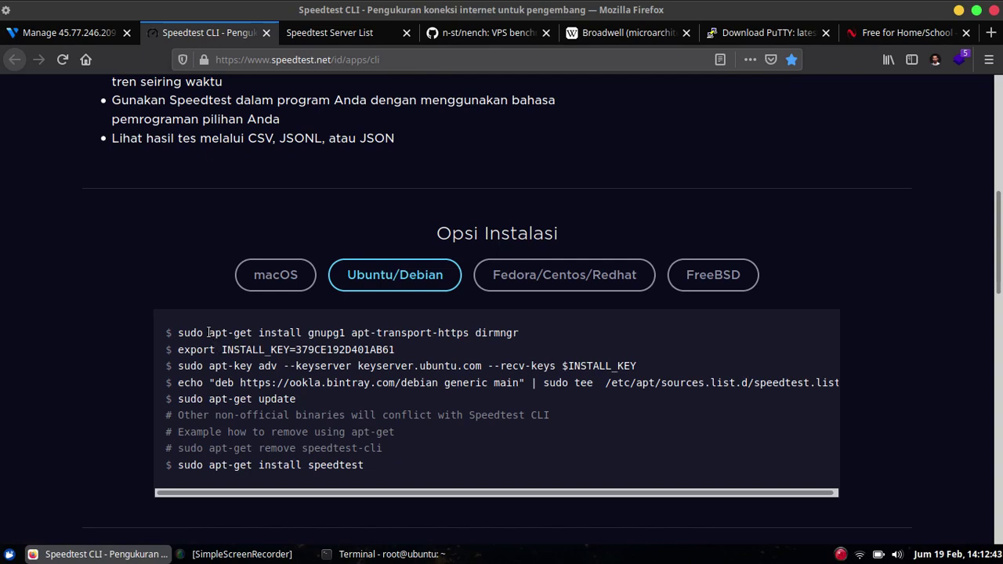
left_click_drag(208, 332, 529, 334)
right_click(536, 335)
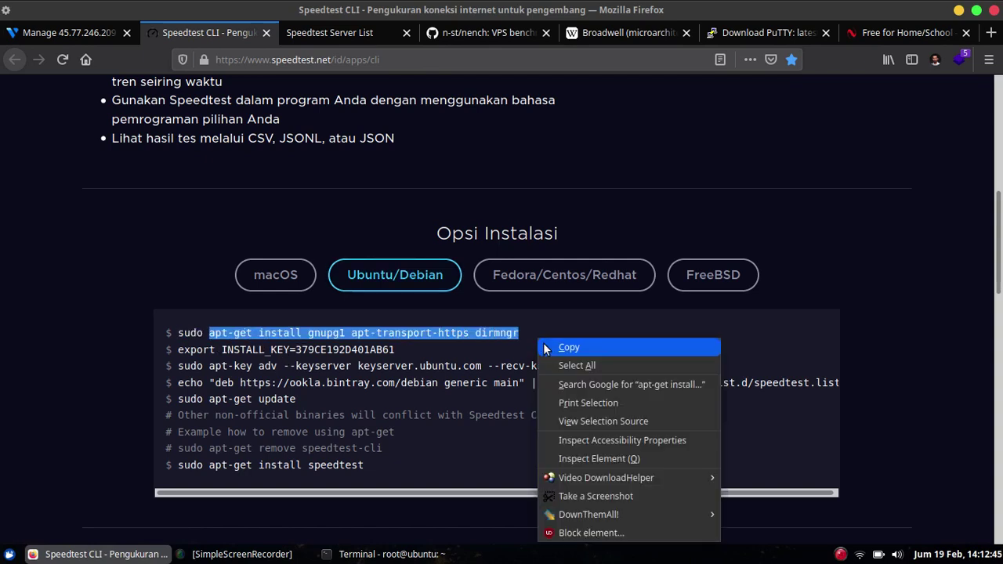
left_click(547, 348)
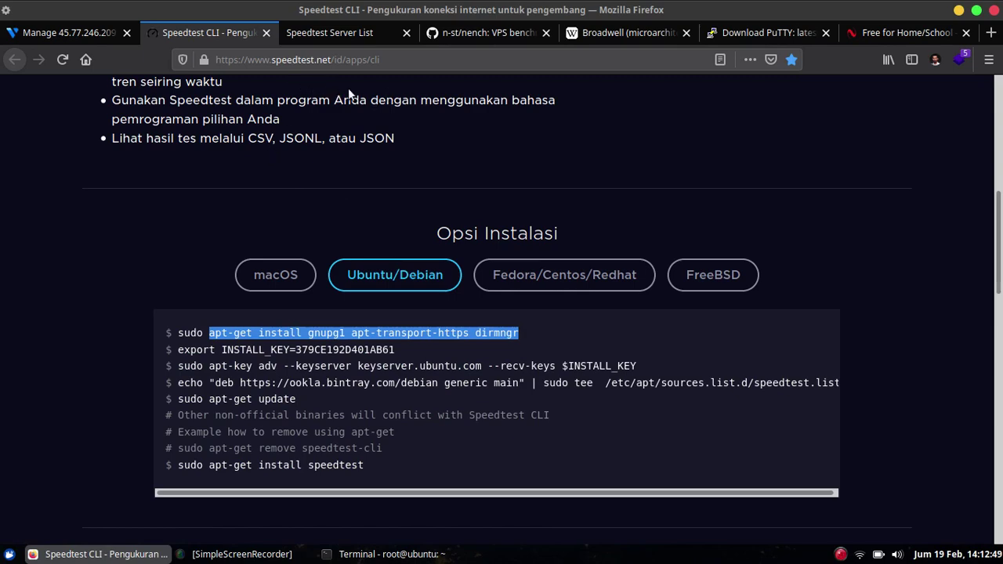
Run the copied apt-get install gnupg1 apt-transport-https dirmngr command in the server terminal and answer y to continue.
left_click(392, 554)
right_click(511, 220)
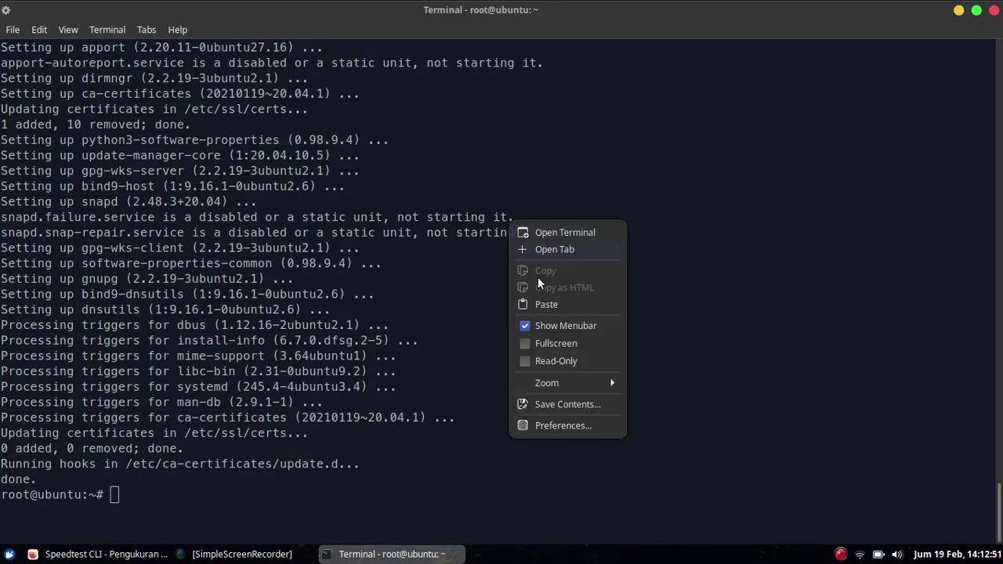
key("Escape")
key("ctrl+shift+v")
key("Return")
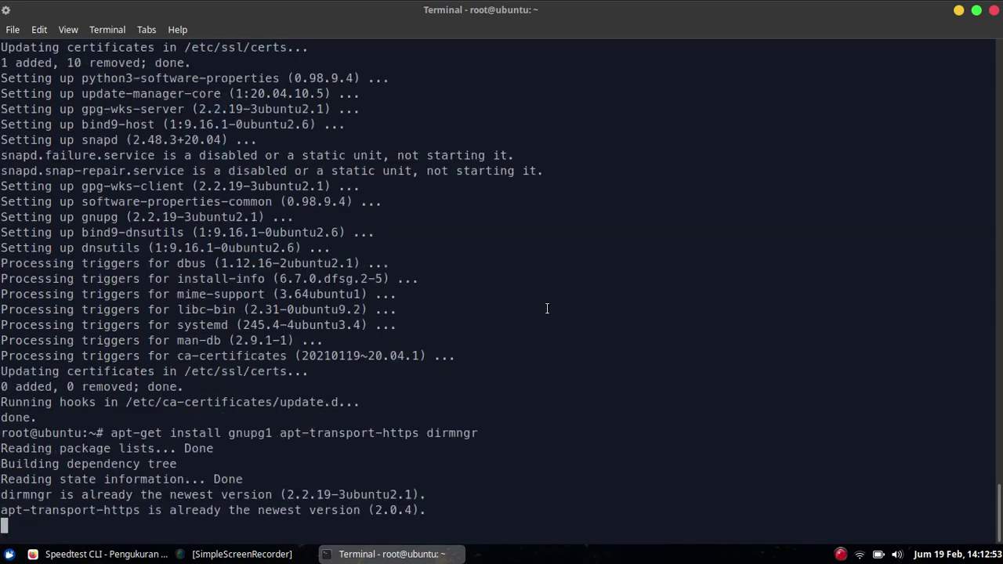
type("y")
key("Return")
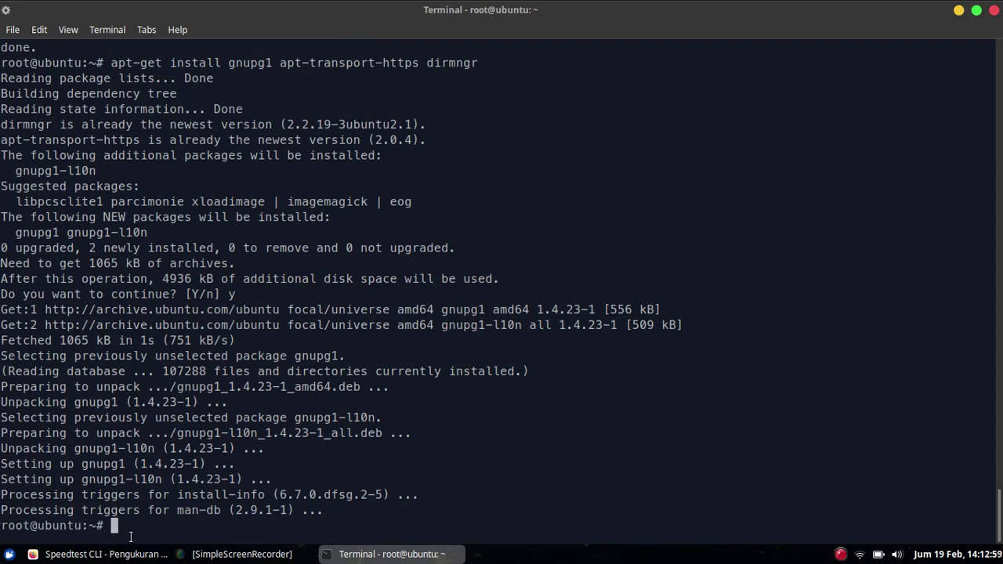
Copy the export INSTALL_KEY command from the Speedtest CLI instructions and run it in the server terminal.
left_click(125, 558)
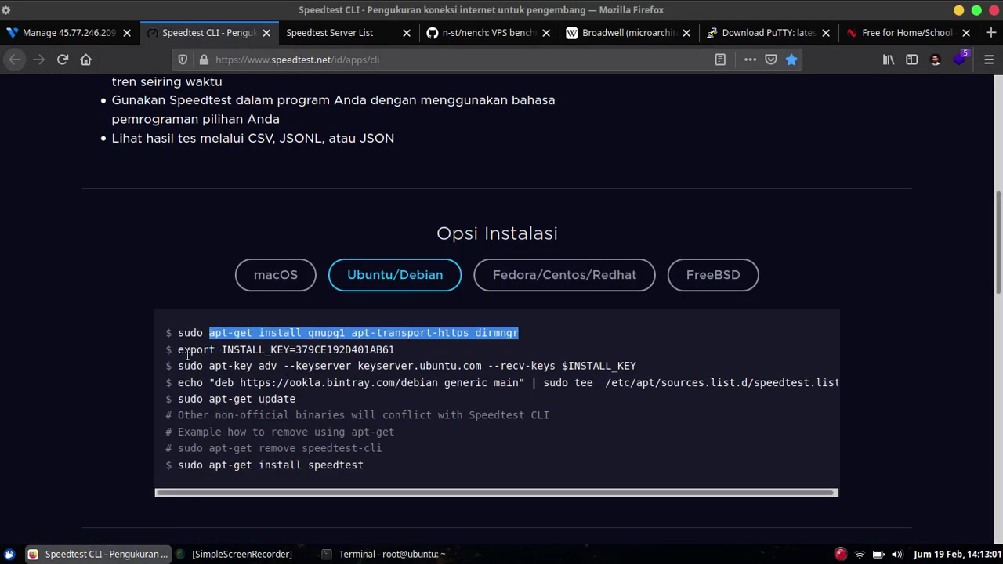
triple_click(187, 352)
right_click(185, 352)
left_click(210, 363)
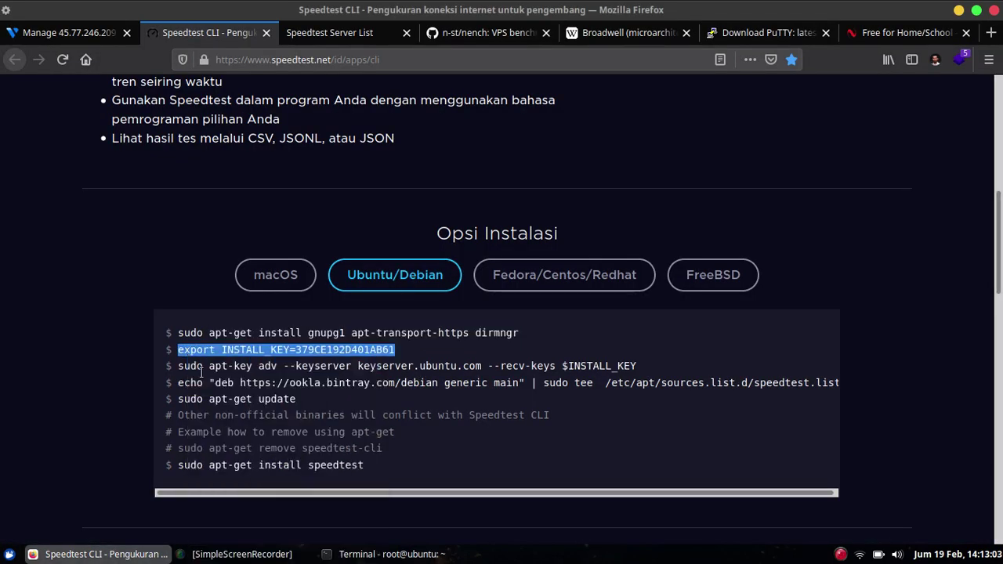
left_click(235, 554)
left_click(235, 554)
left_click(388, 554)
right_click(517, 256)
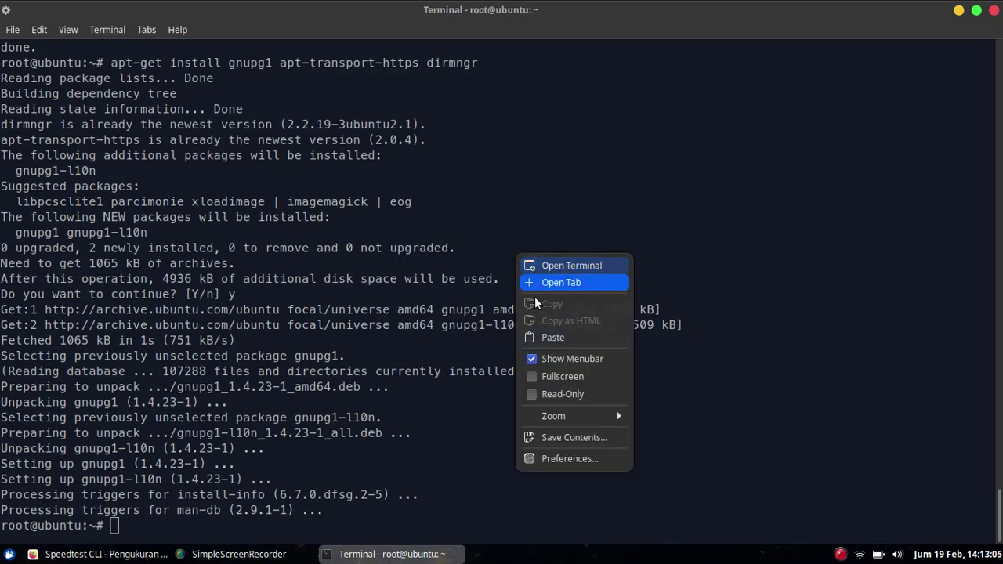
left_click(553, 337)
key("Return")
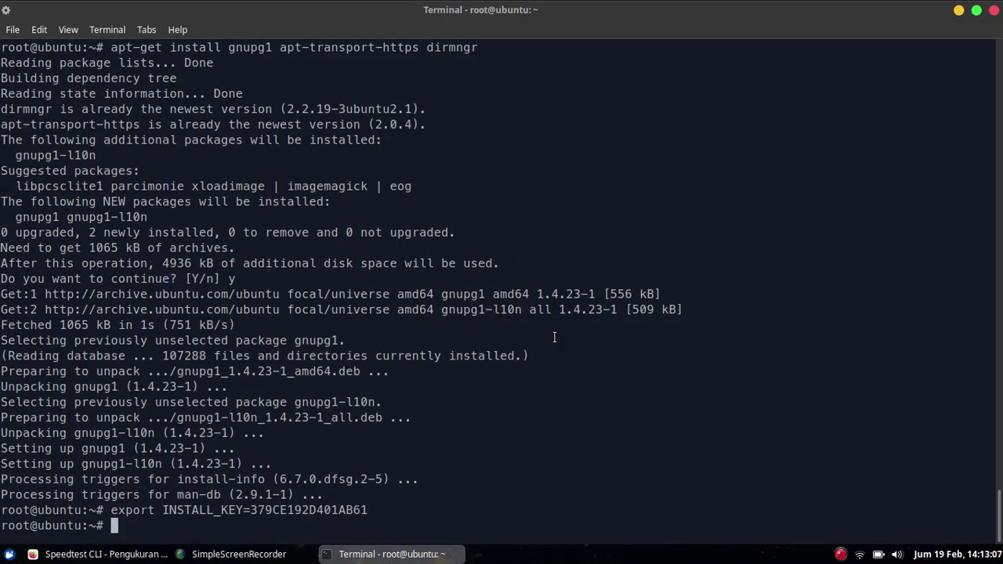
Copy sudo apt-key adv --keyserver keyserver.ubuntu.com --recv-keys $INSTALL_KEY from the Speedtest instructions and run it on the server.
left_click(101, 554)
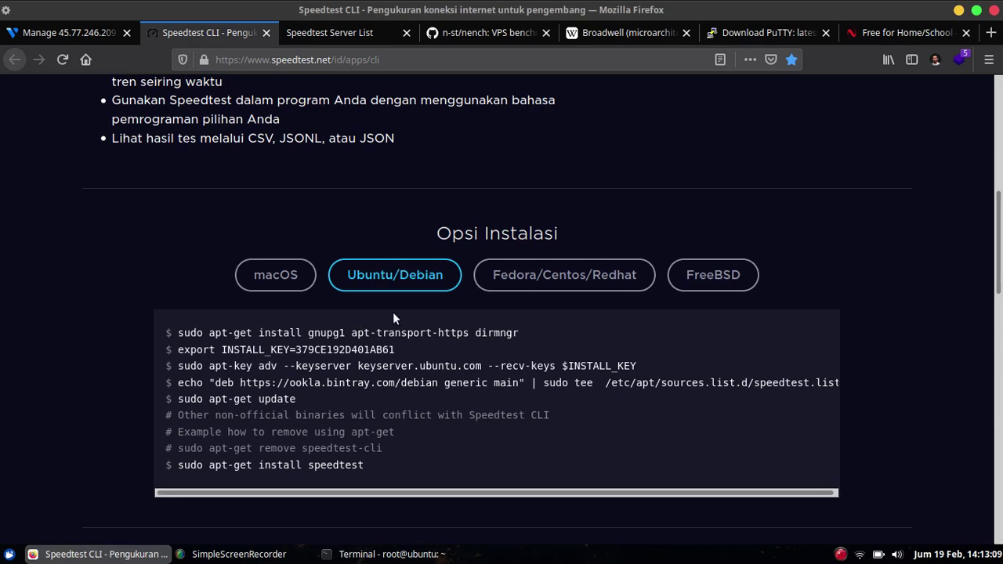
triple_click(224, 366)
right_click(224, 369)
left_click(285, 172)
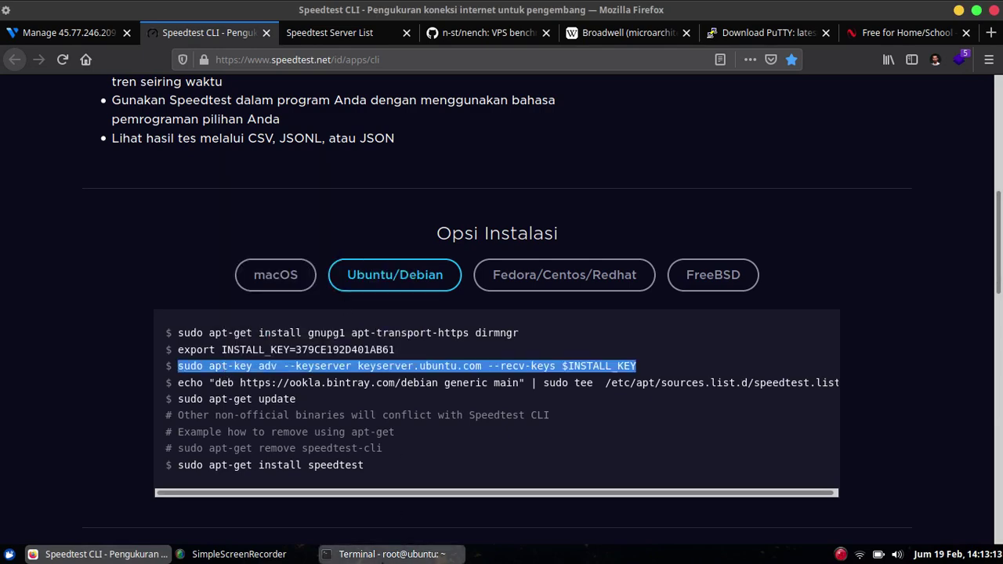
left_click(381, 554)
right_click(464, 216)
left_click(504, 304)
key("Return")
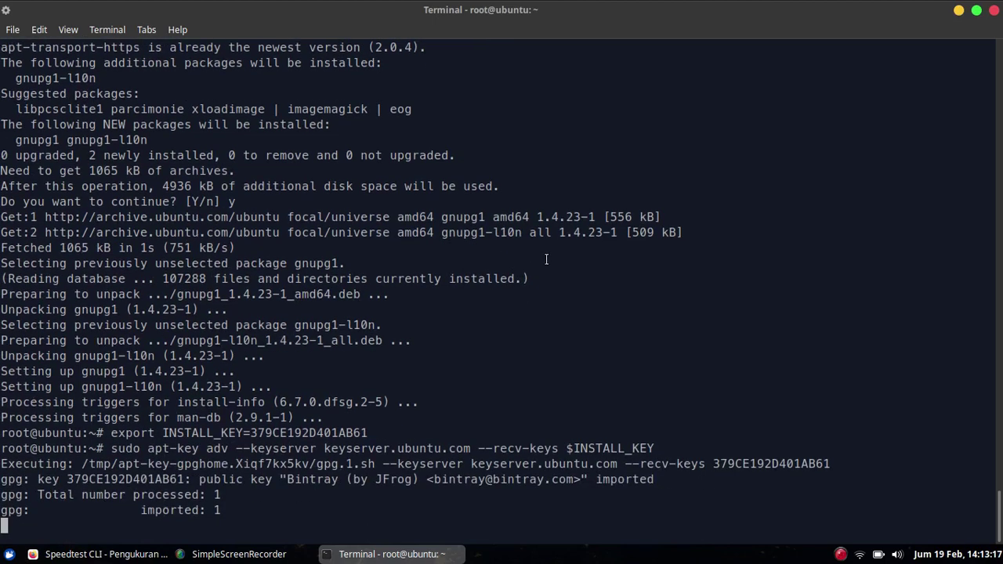
Copy the echo command that writes the ookla.bintray.com/debian repository to /etc/apt/sources.list.d/speedtest.list and run it on the server.
key("alt+Tab")
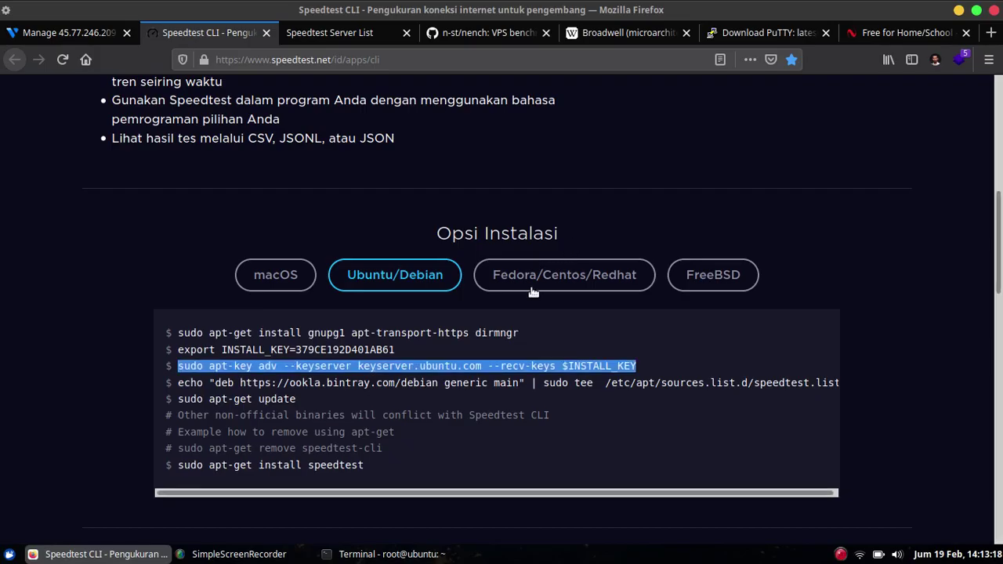
triple_click(345, 386)
right_click(345, 386)
left_click(412, 188)
key("alt+Tab")
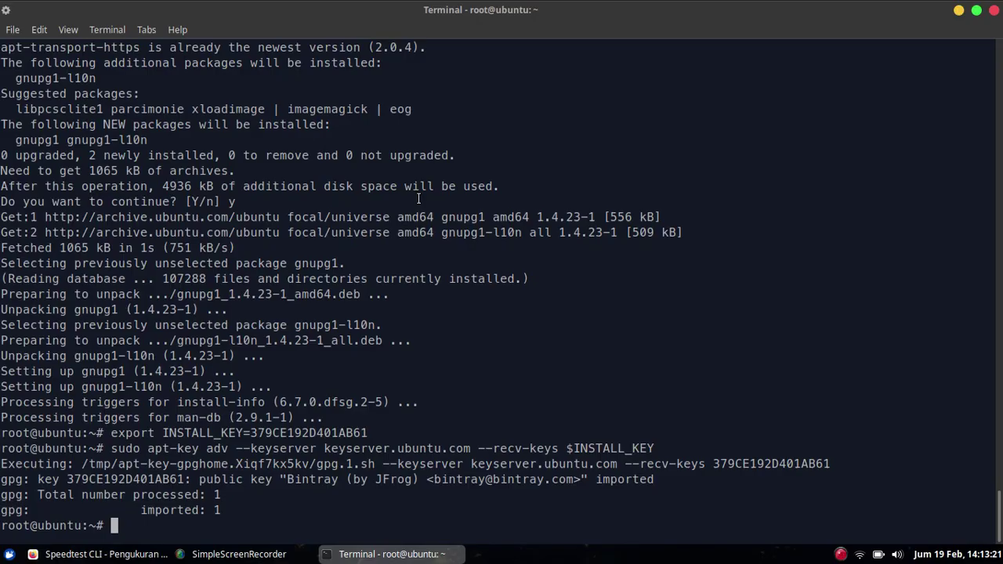
right_click(419, 199)
left_click(460, 267)
key("Return")
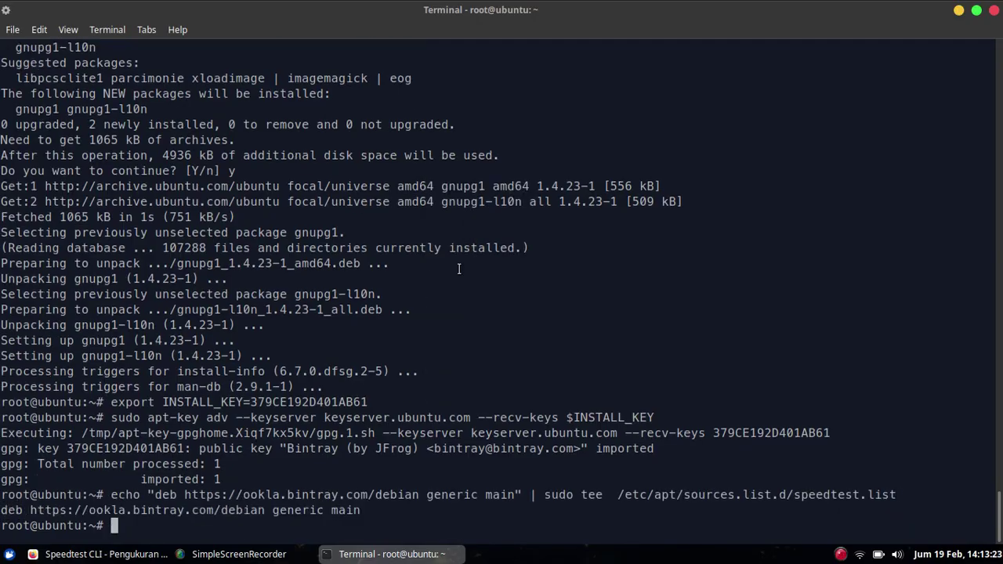
Run apt update on the server to load the newly added Speedtest repository.
key("alt+Tab")
key("alt+Tab")
type("apt update")
key("Return")
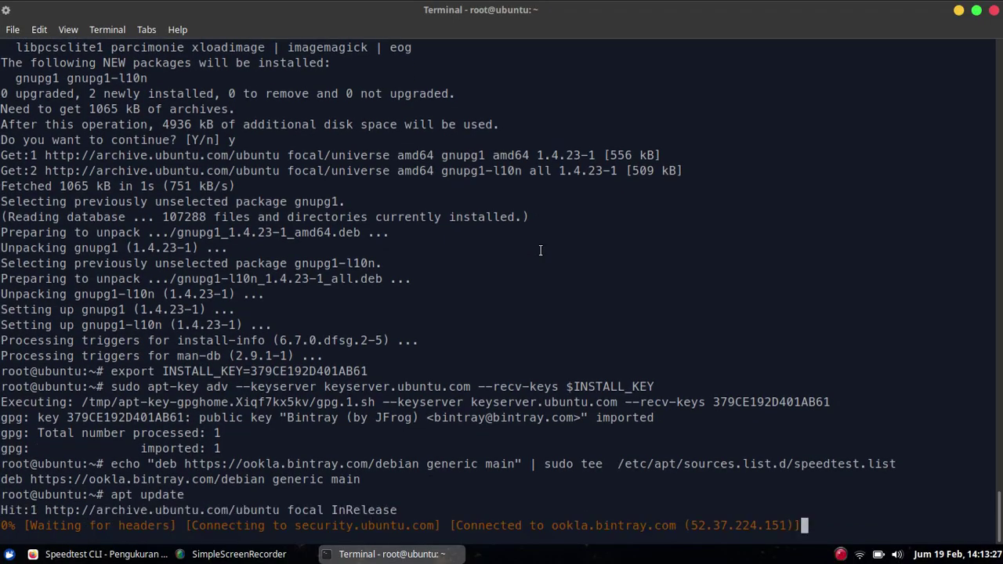
Copy sudo apt-get install speedtest from the Speedtest instructions, run it on the server, and clear the terminal screen.
key("alt+Tab")
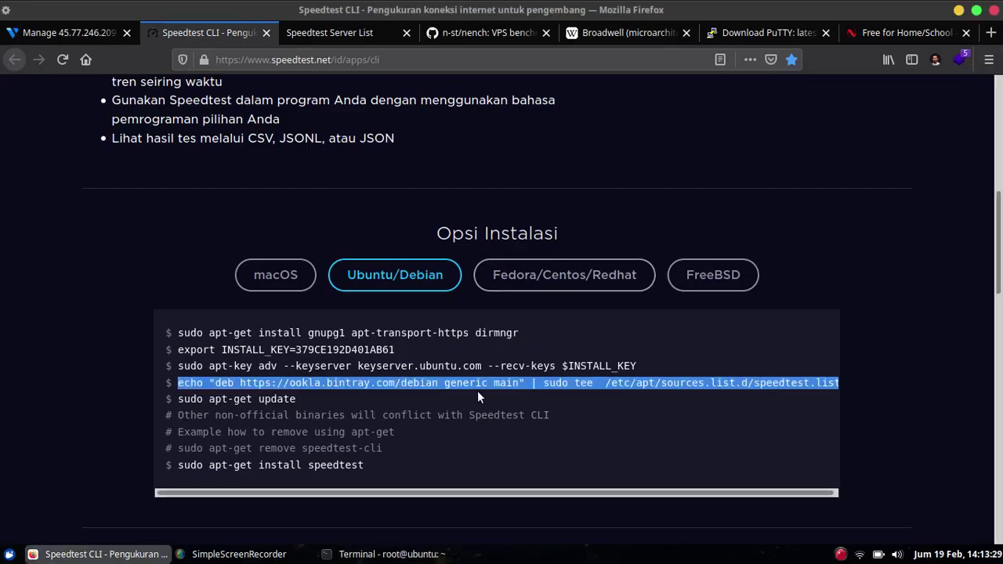
triple_click(273, 468)
right_click(273, 467)
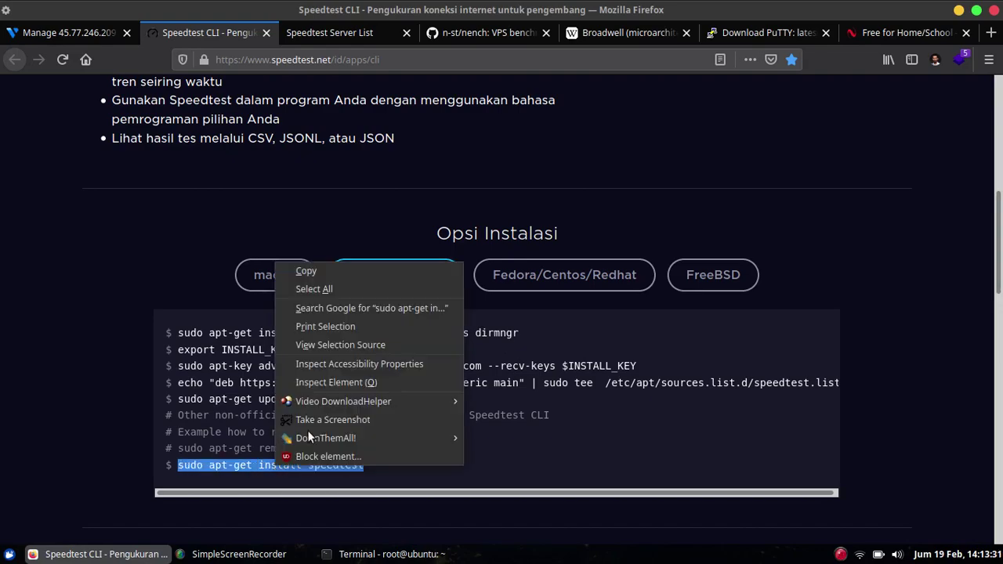
left_click(359, 275)
key("alt+Tab")
right_click(638, 234)
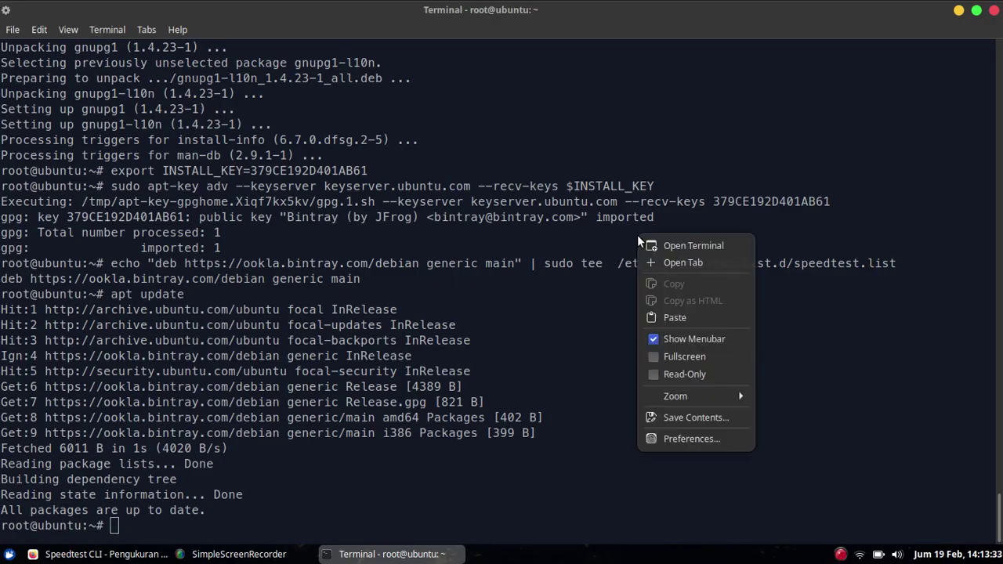
left_click(674, 318)
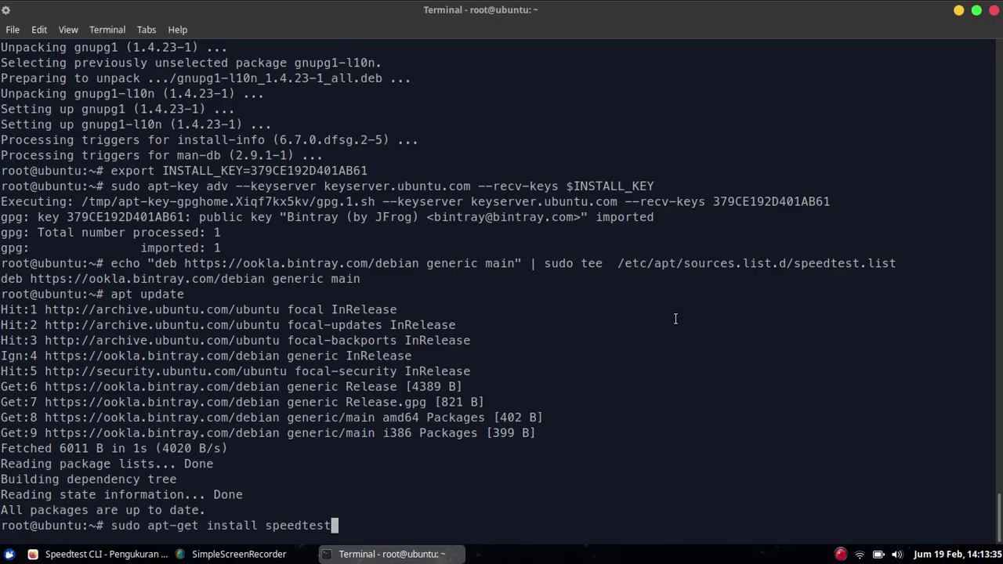
key("Return")
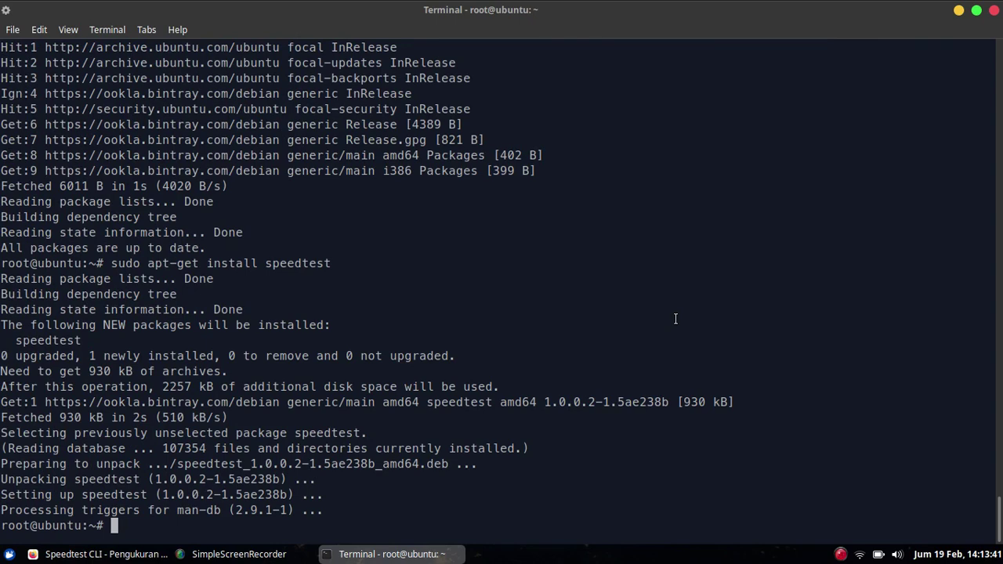
key("ctrl+l")
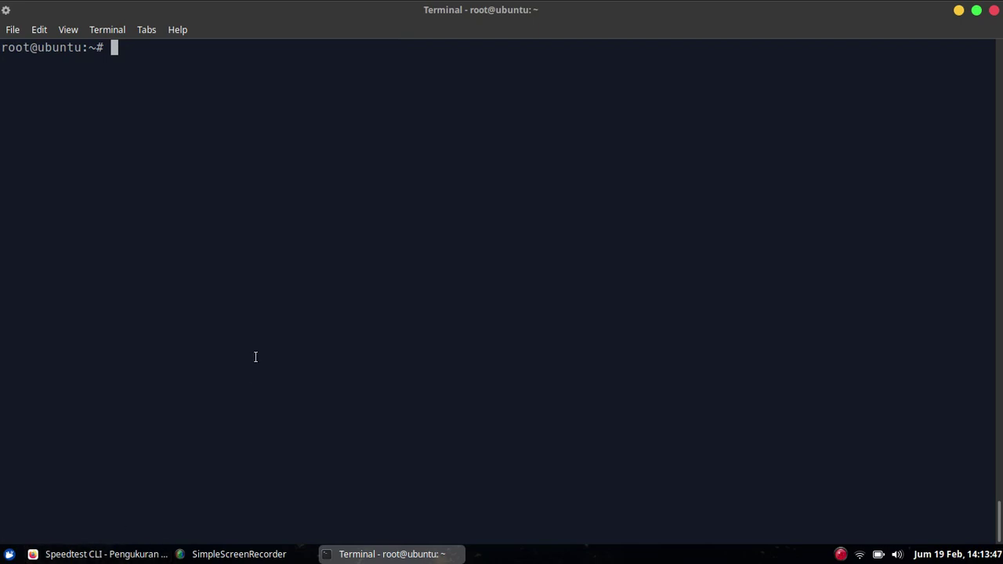
Run speedtest on the server with the automatically chosen test server and accept the license with YES.
type("speedtest")
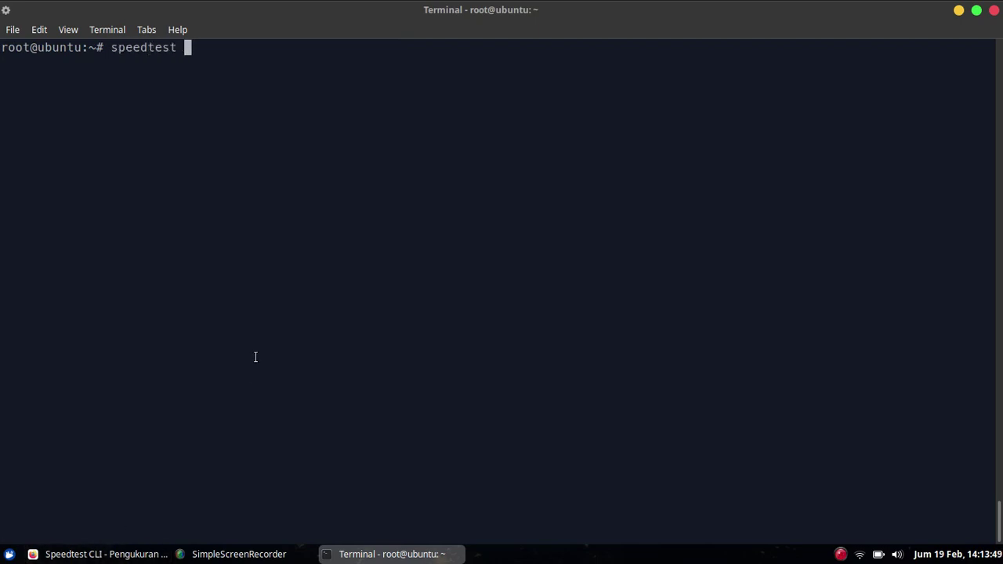
key("Return")
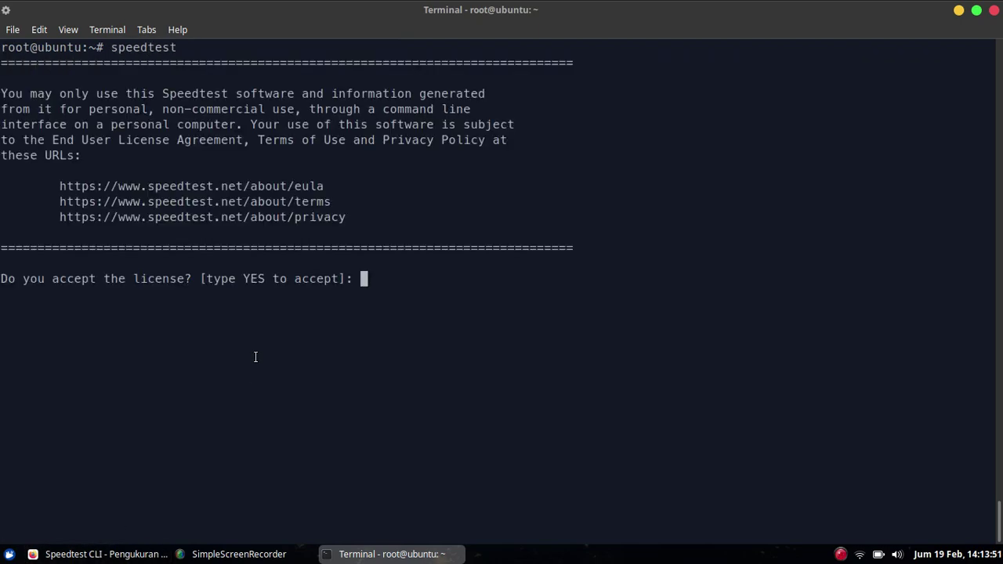
type("YES")
key("Return")
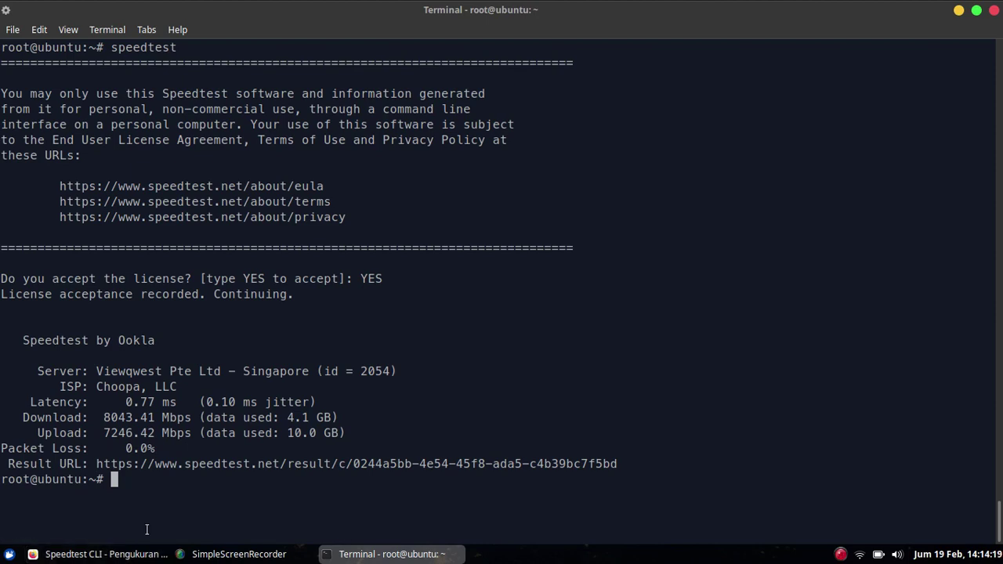
Switch to Firefox, open the Speedtest Server List page, and filter its server table by "indonesia".
left_click(97, 555)
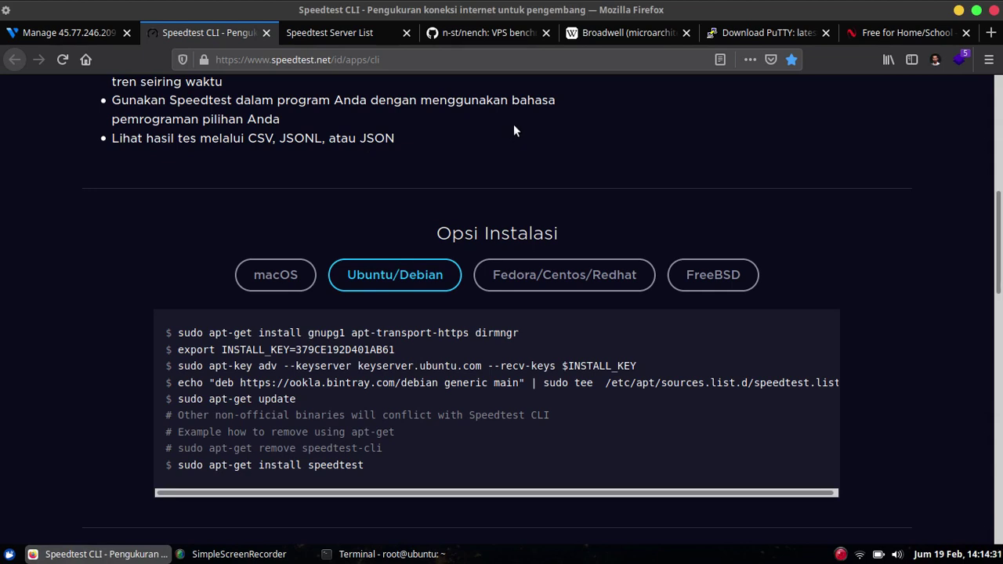
left_click(335, 33)
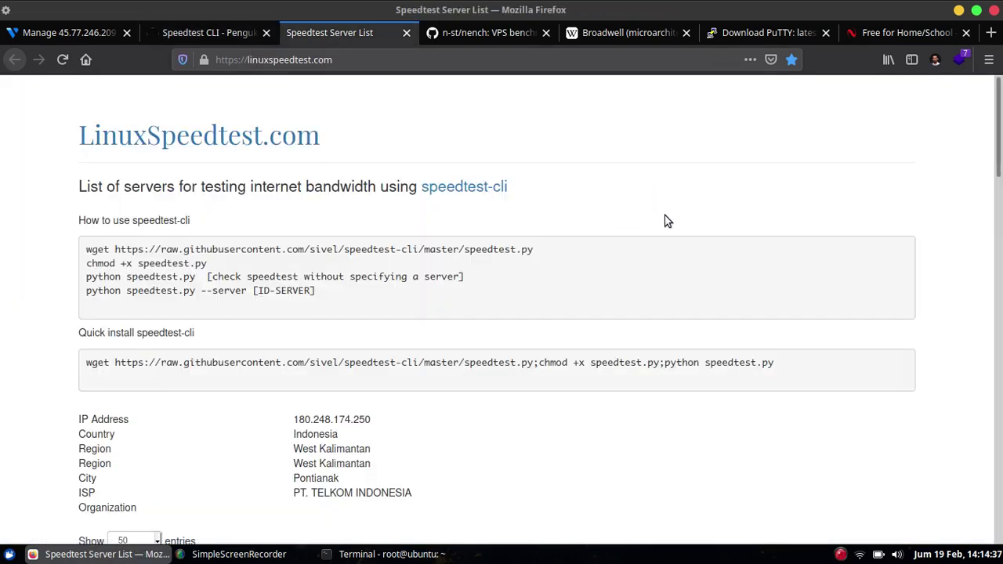
scroll(891, 246, "down", 5)
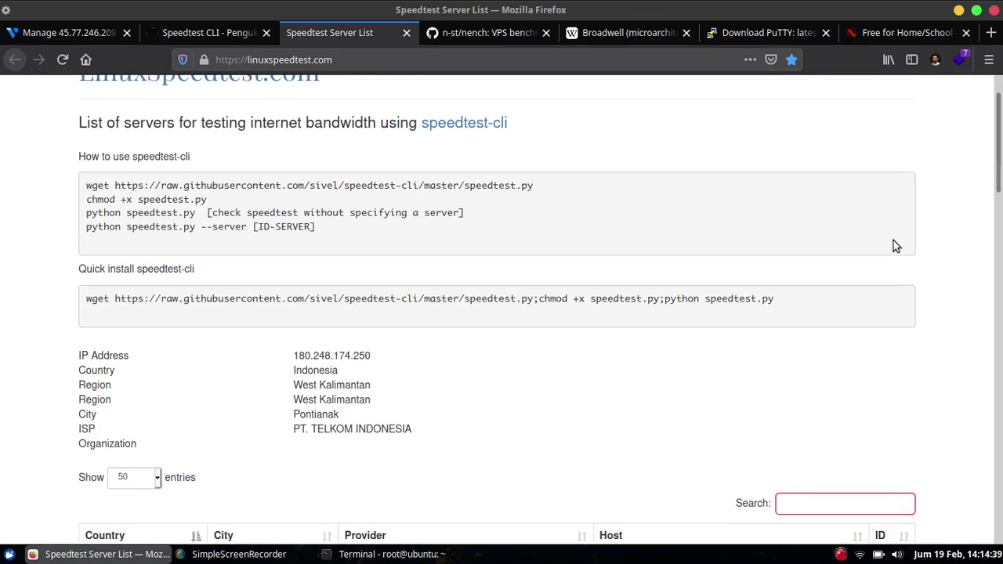
scroll(901, 238, "down", 1)
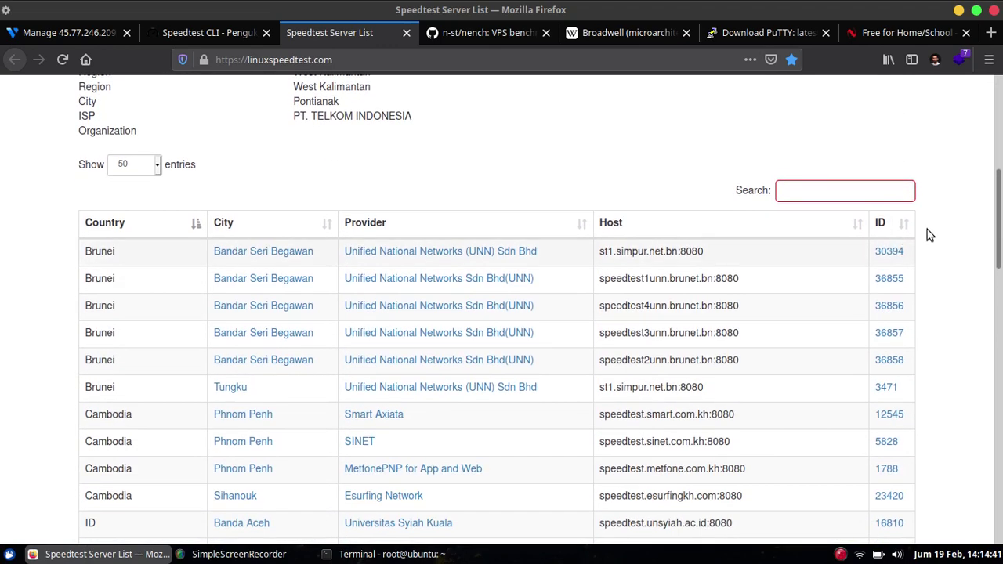
left_click(887, 190)
type("indonesia")
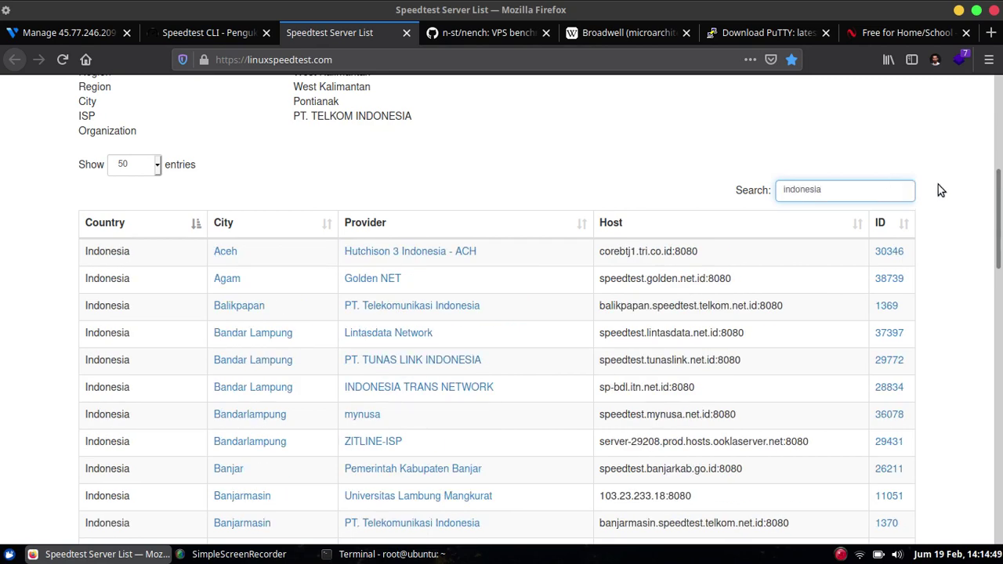
Examine the filtered list of Indonesian test servers, including its providers, server IDs and entry count.
scroll(1000, 226, "down", 1)
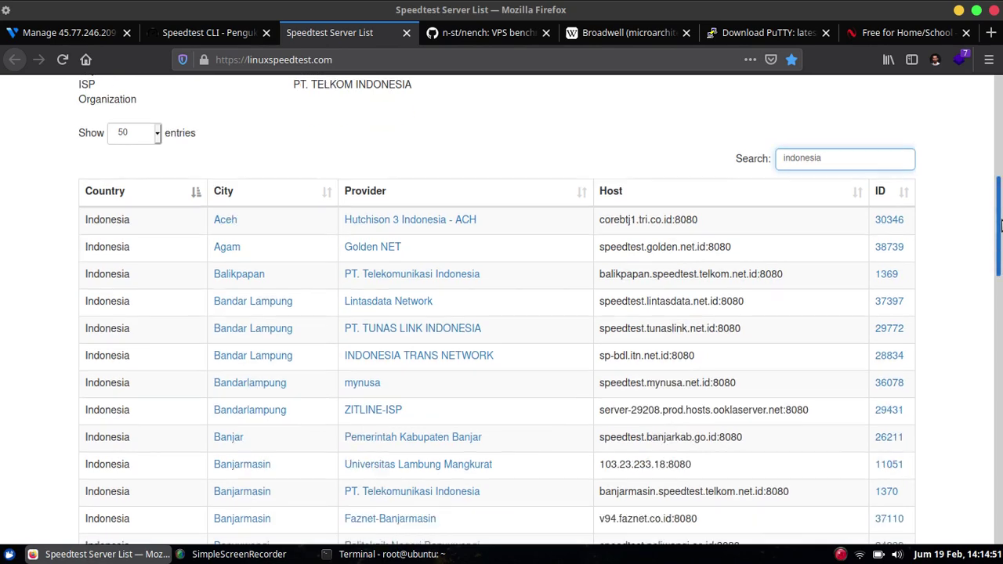
left_click_drag(1000, 225, 998, 508)
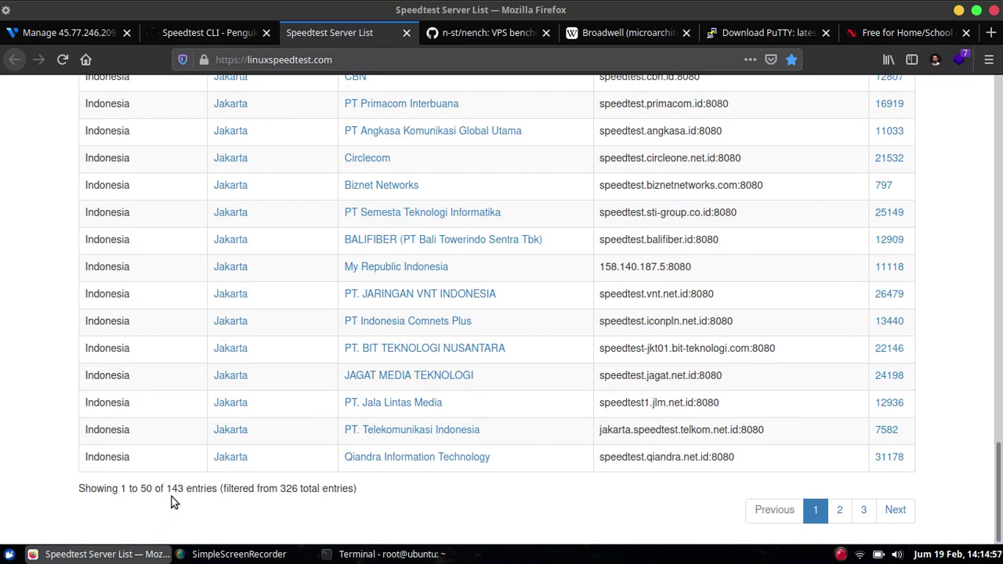
triple_click(342, 459)
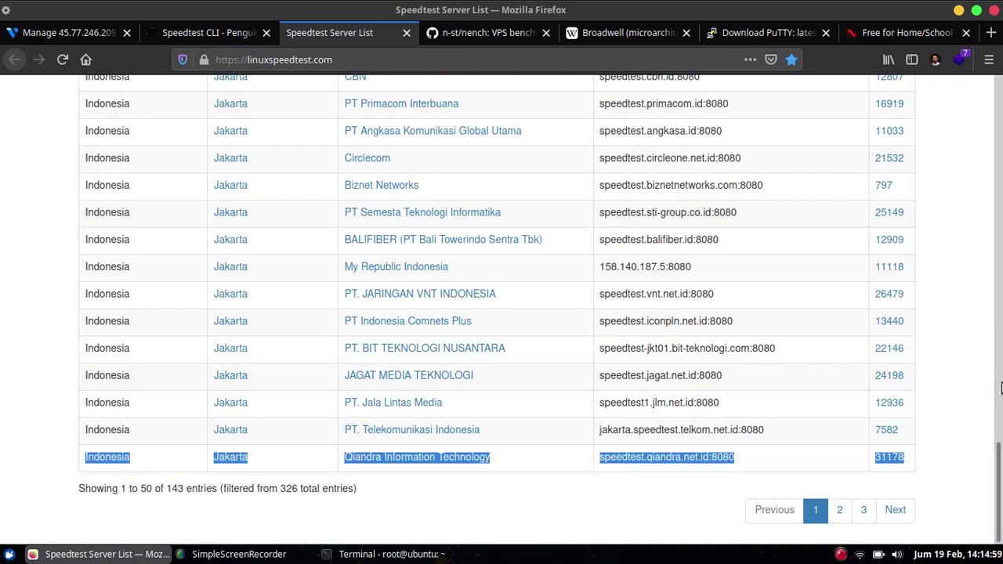
left_click(989, 351)
left_click_drag(998, 470, 999, 225)
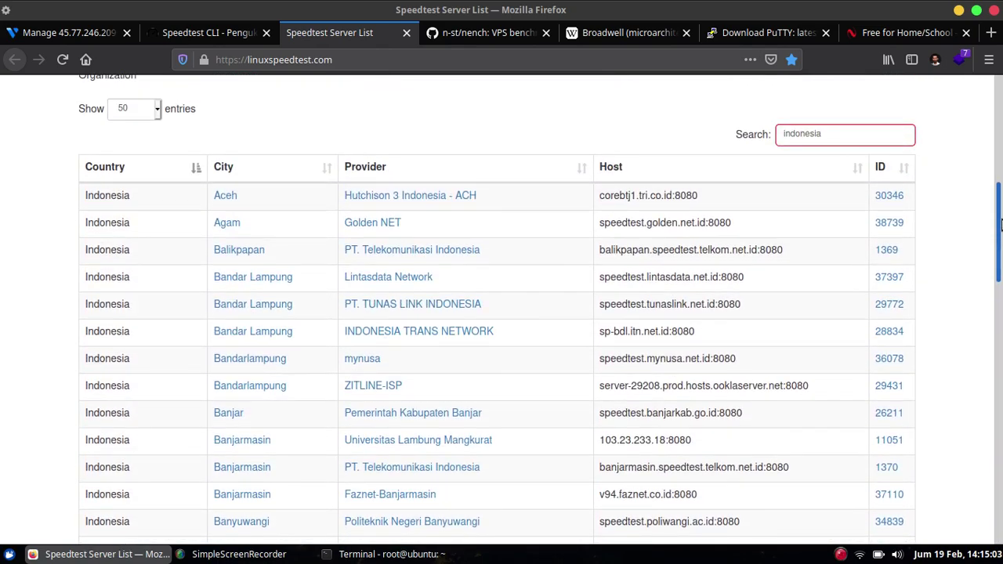
scroll(479, 231, "down", 2)
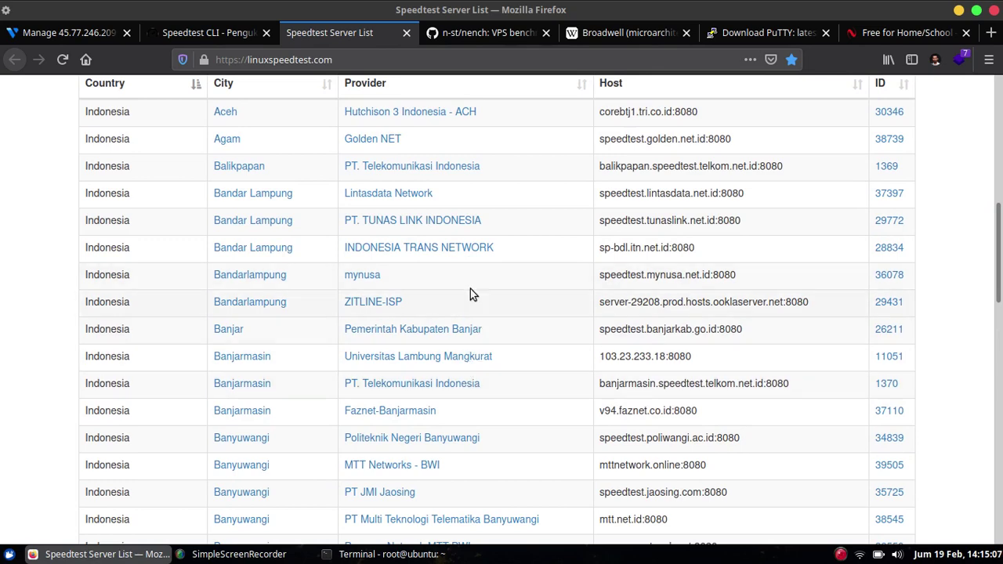
scroll(471, 288, "down", 4)
scroll(437, 269, "up", 4)
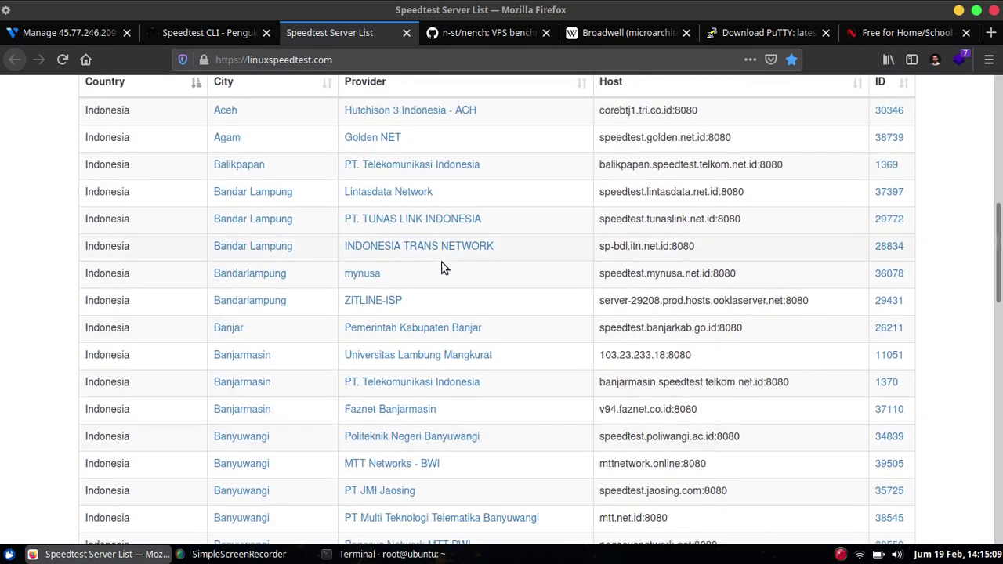
scroll(446, 297, "up", 6)
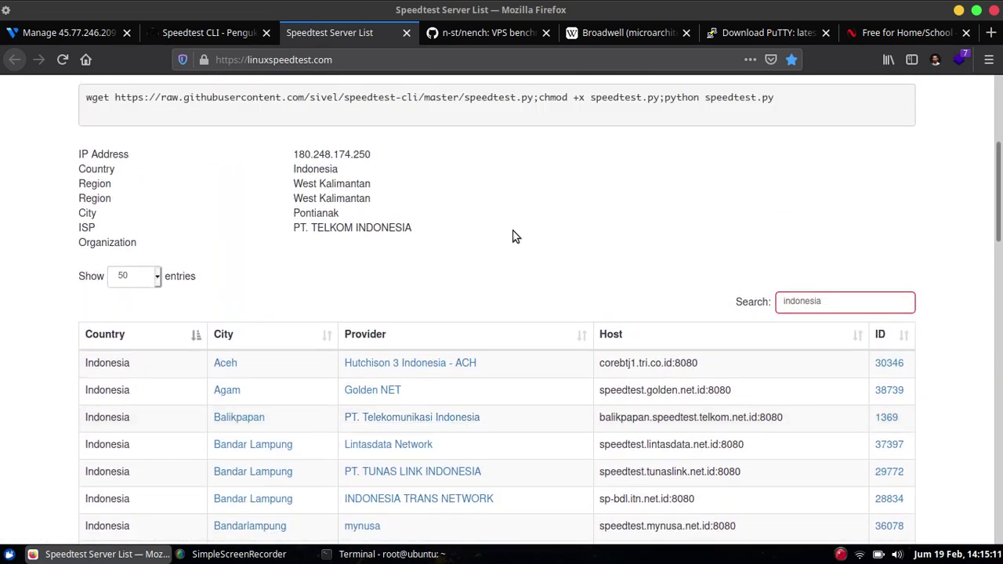
Copy the server ID 30346 of the Hutchison 3 Indonesia - ACH entry in Aceh.
double_click(911, 373)
key("ctrl+c")
right_click(911, 373)
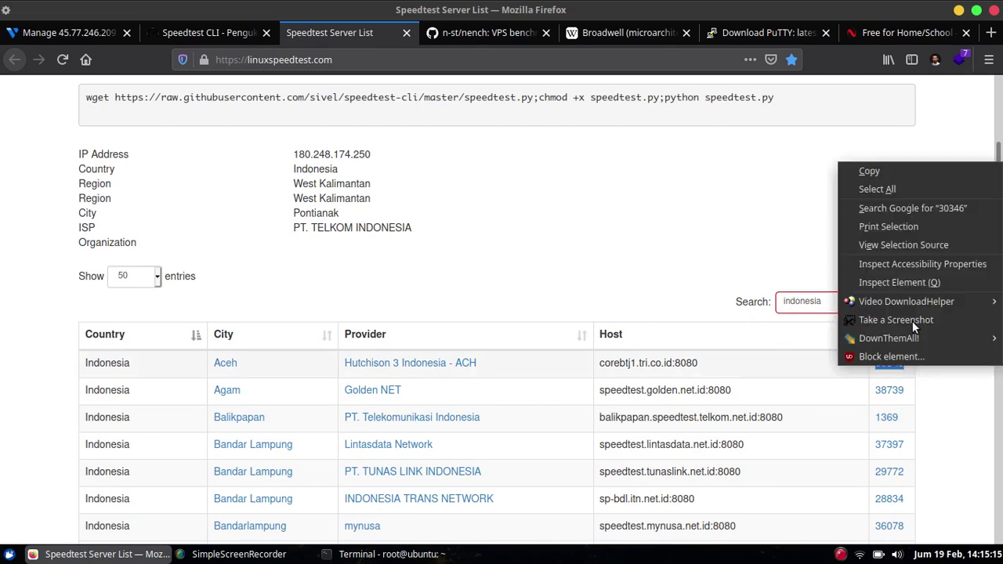
left_click(889, 164)
Switch to the terminal, clear its screen, and run speedtest -s 30346 twice against the Aceh server.
left_click(392, 555)
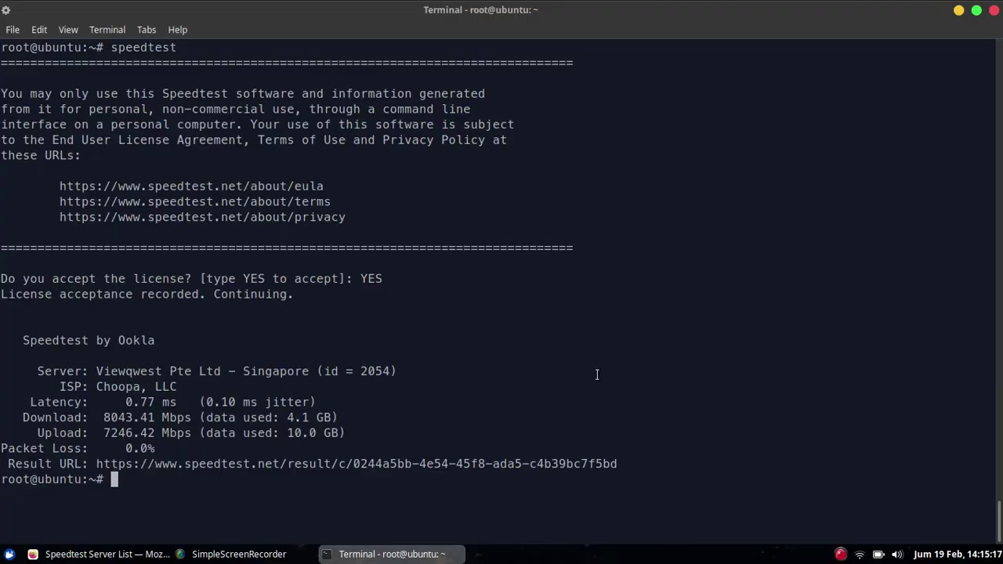
key("ctrl+l")
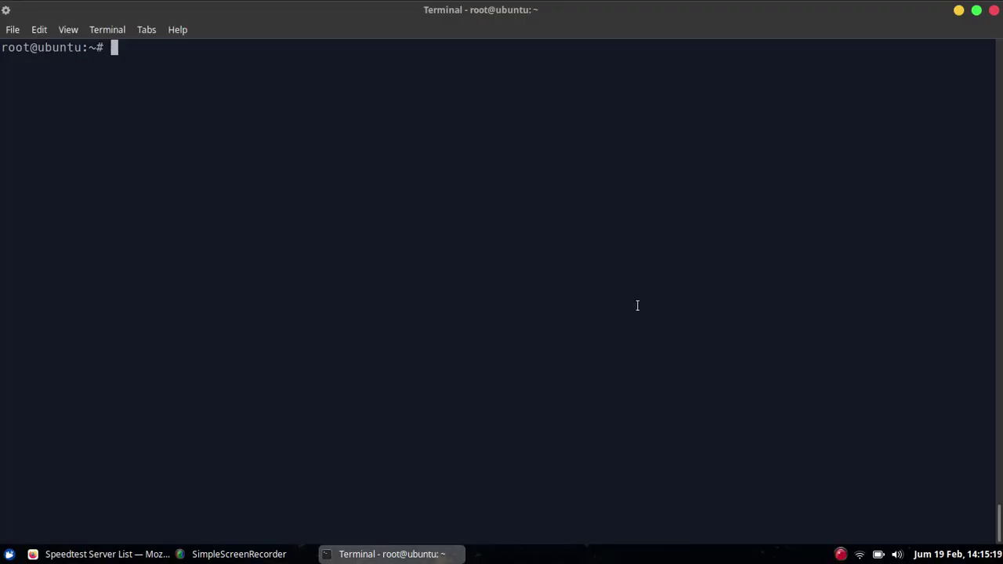
type("speedtest ")
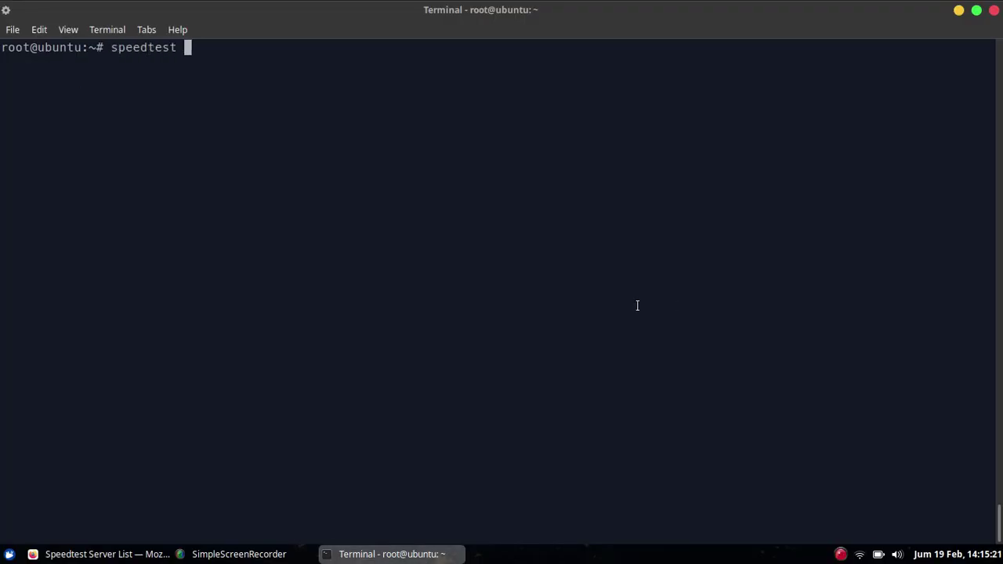
type("-s")
right_click(457, 152)
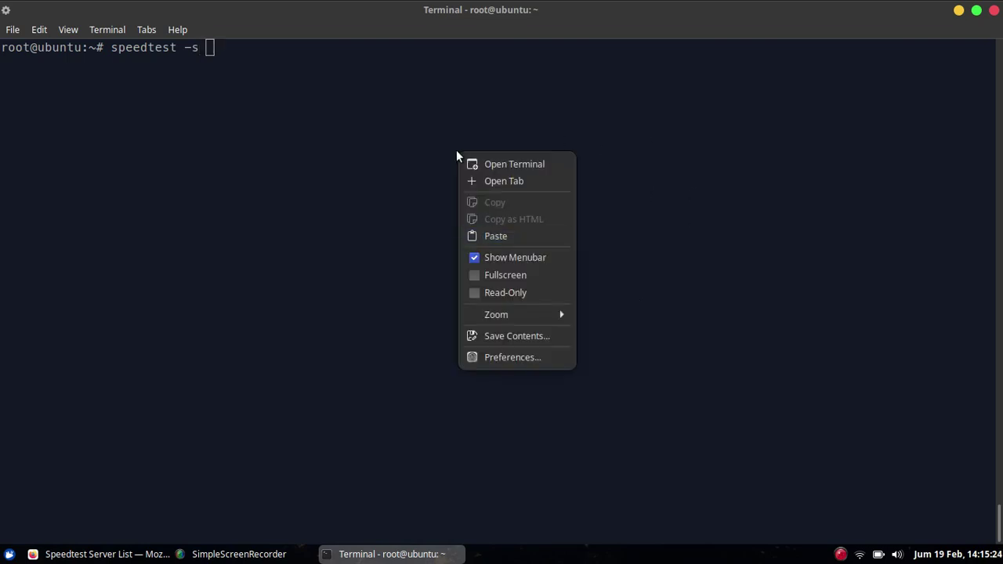
left_click(496, 236)
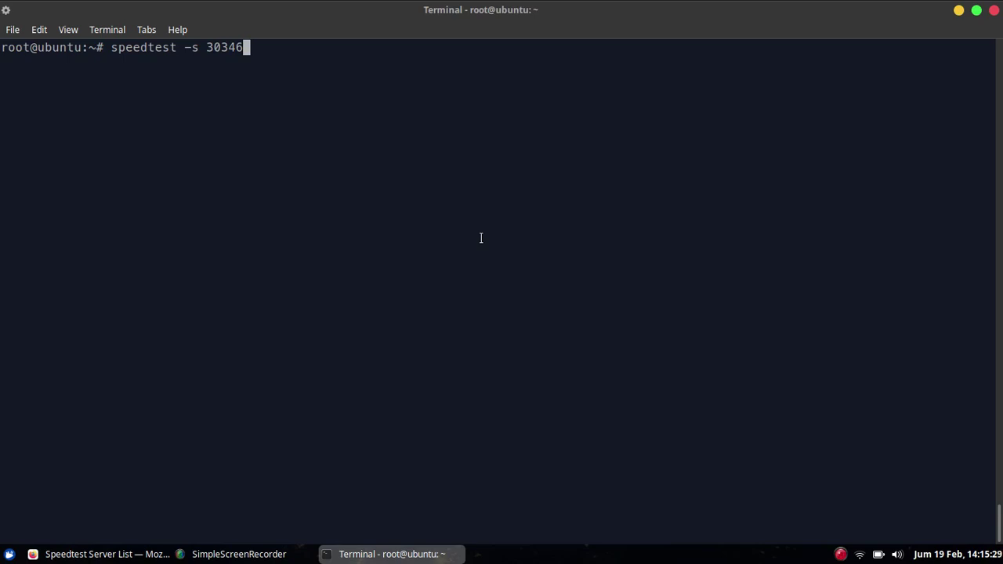
key("Return")
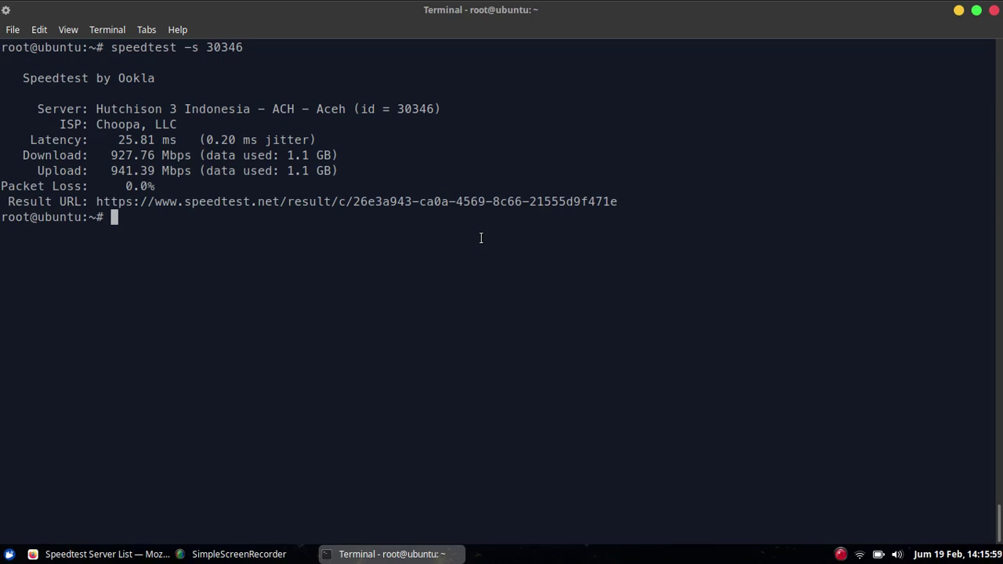
key("Up")
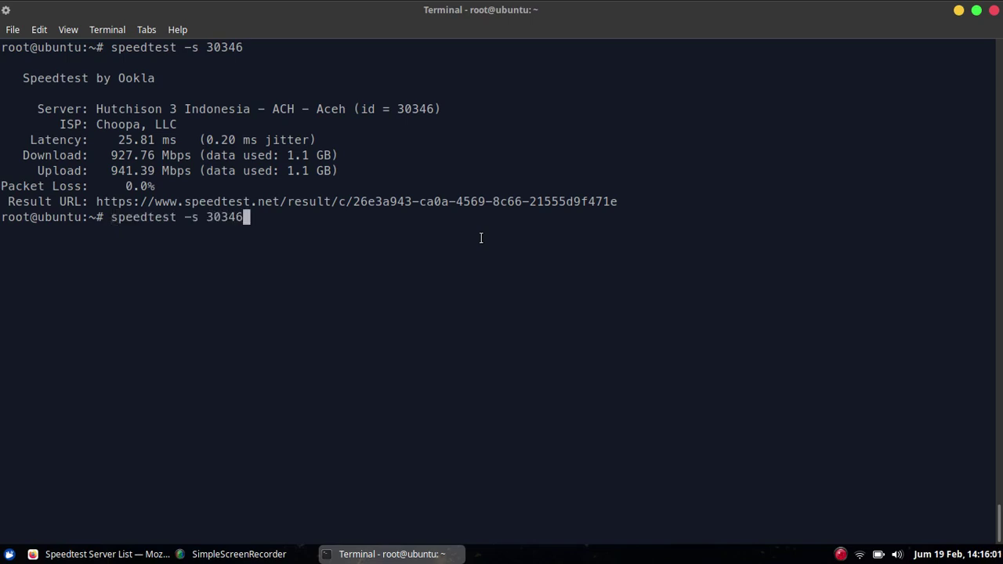
key("Return")
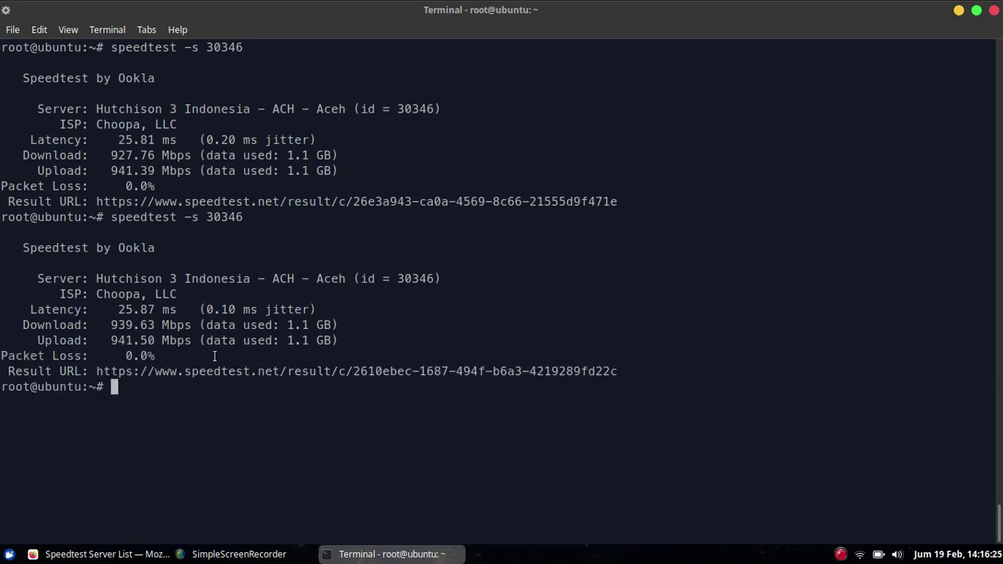
Return to the server list in Firefox and copy the ID 1369 of PT. Telekomunikasi Indonesia in Balikpapan.
left_click(117, 554)
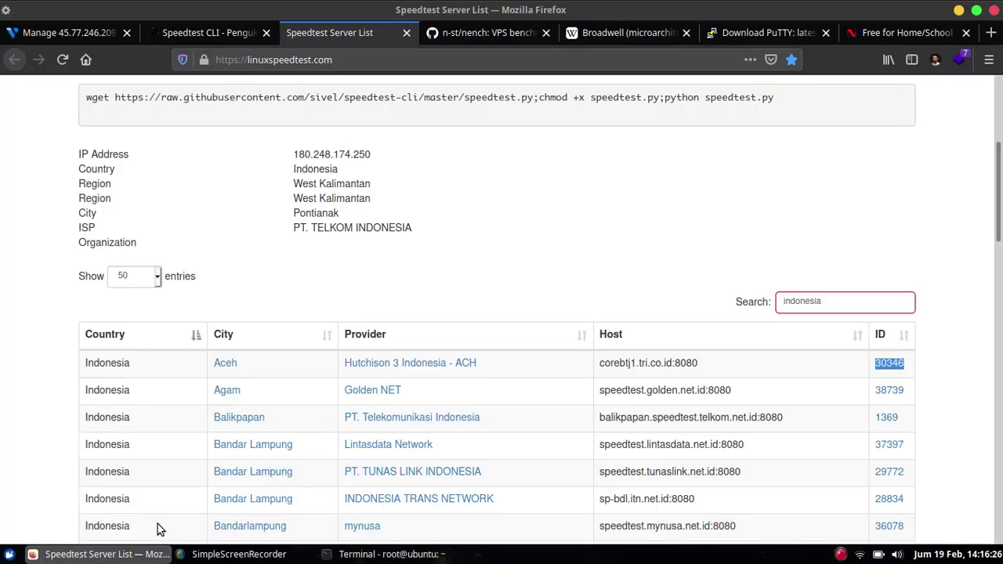
left_click(528, 272)
scroll(525, 267, "down", 3)
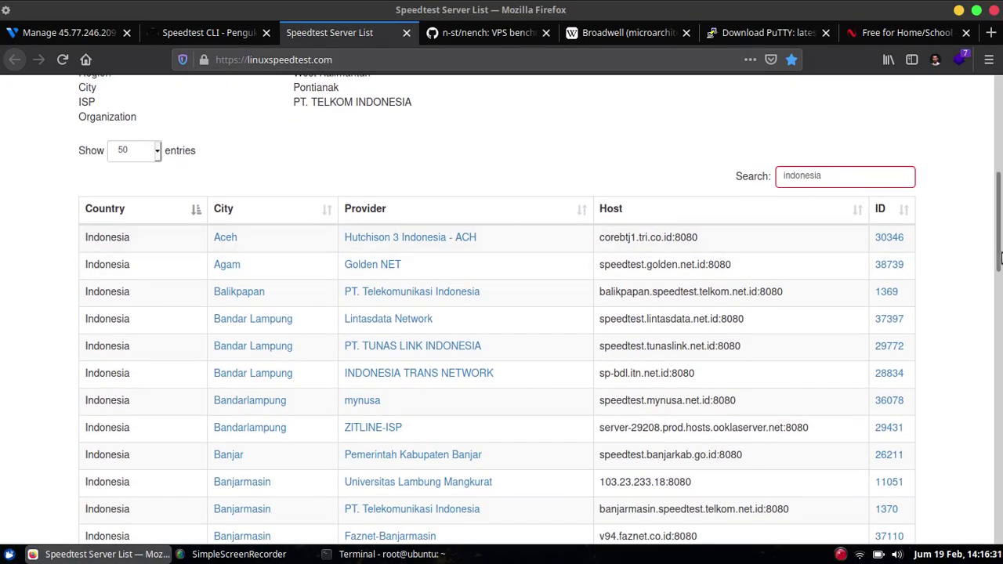
scroll(987, 265, "down", 2)
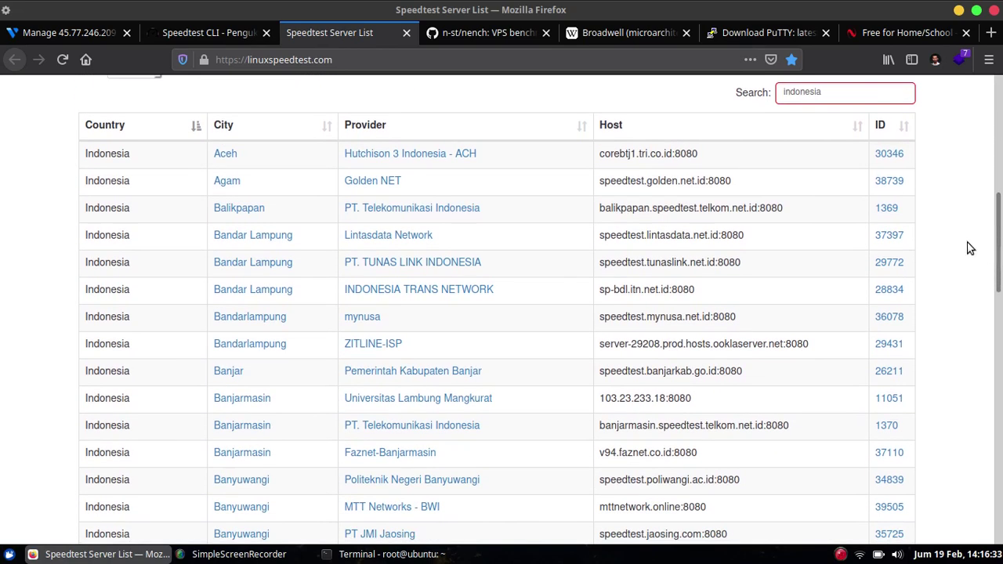
double_click(913, 213)
right_click(913, 214)
left_click(929, 217)
left_click(937, 204)
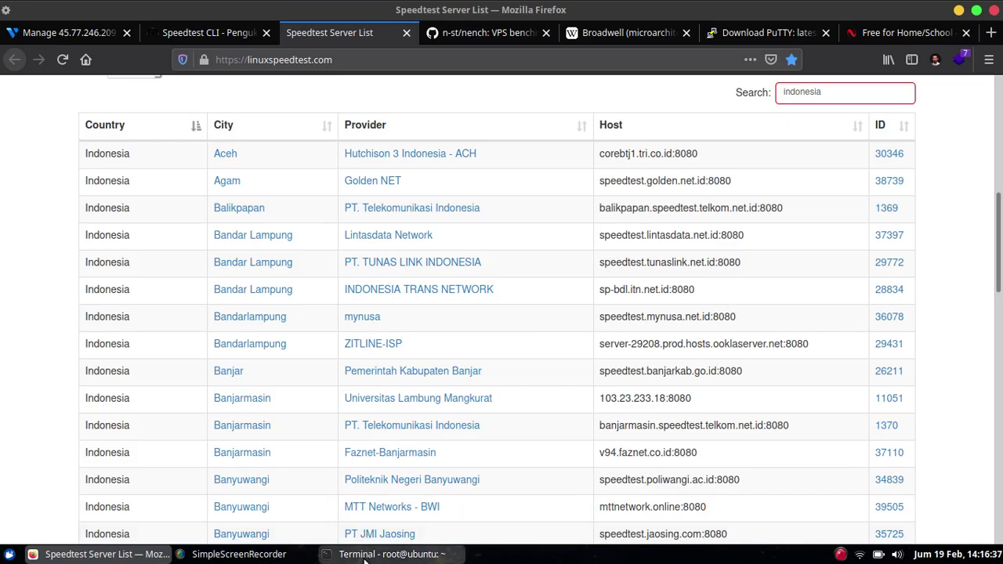
Switch to the terminal, change the previous command to speedtest -s 1369, clear the screen, and run the test.
left_click(392, 554)
key("Up")
key("BackSpace")
key("BackSpace")
key("BackSpace")
key("BackSpace")
key("BackSpace")
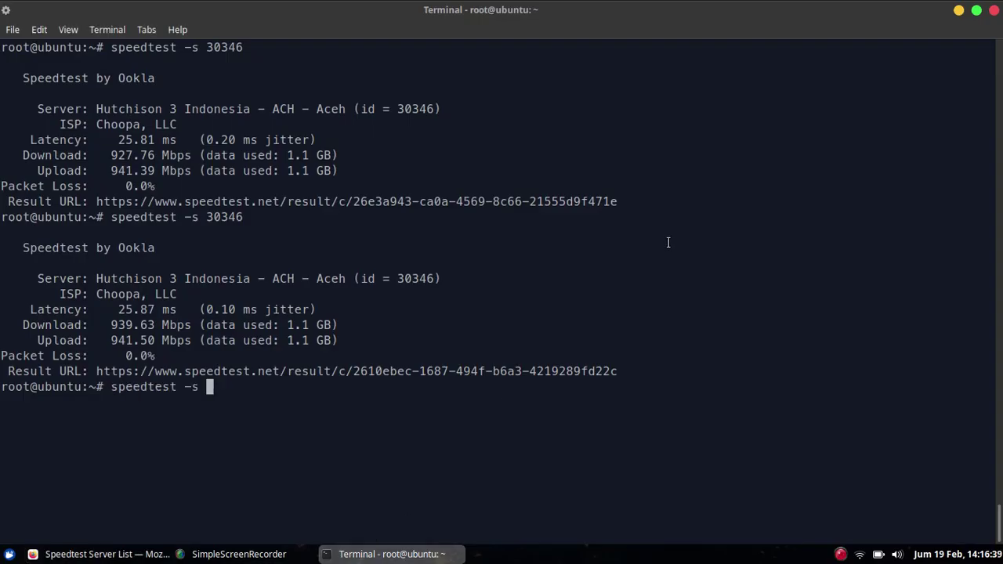
key("ctrl+shift+v")
key("ctrl+l")
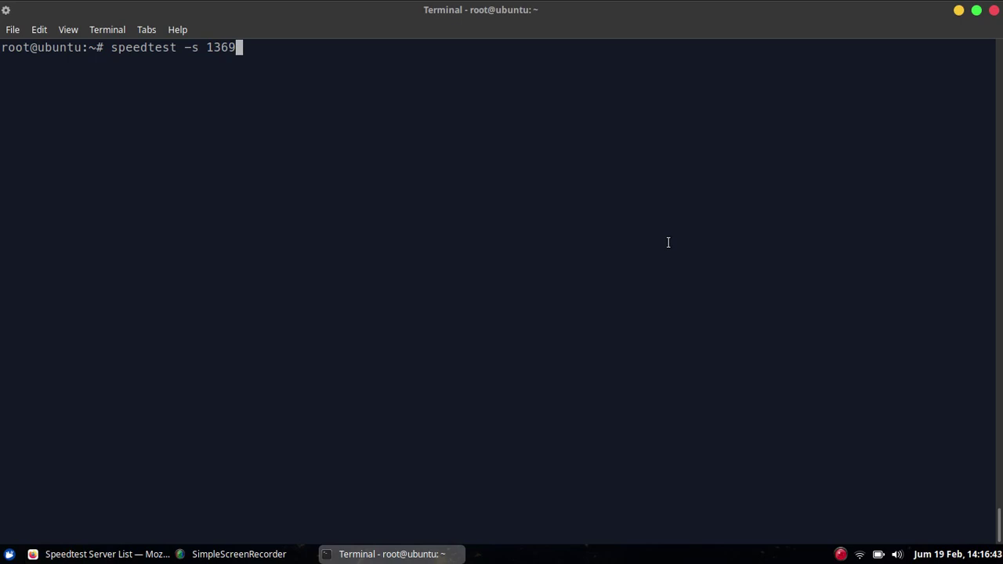
key("Return")
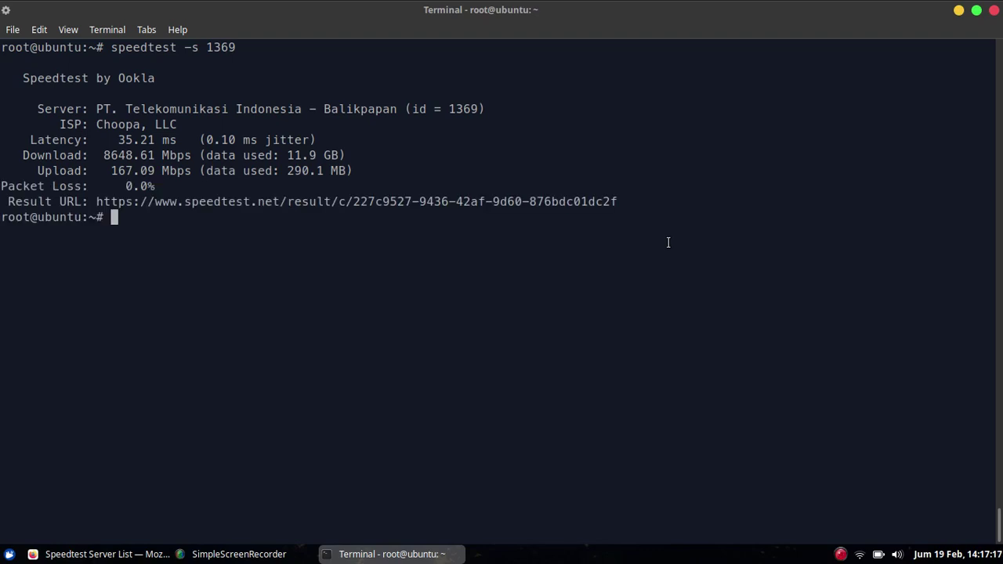
Return to the server list in Firefox and select the ID 1371 of PT Telekomunikasi Indonesia in Batam.
key("alt+Tab")
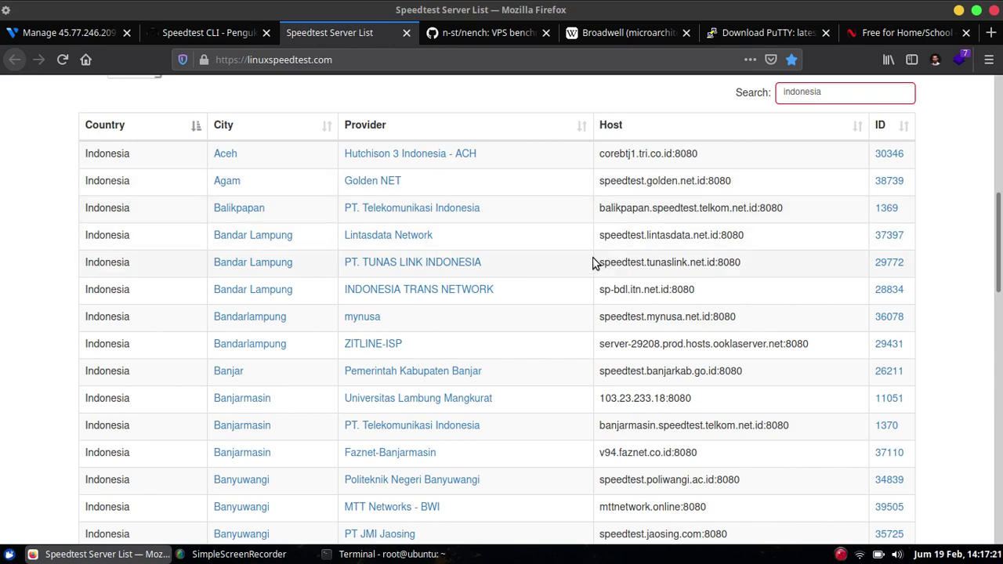
scroll(913, 179, "down", 3)
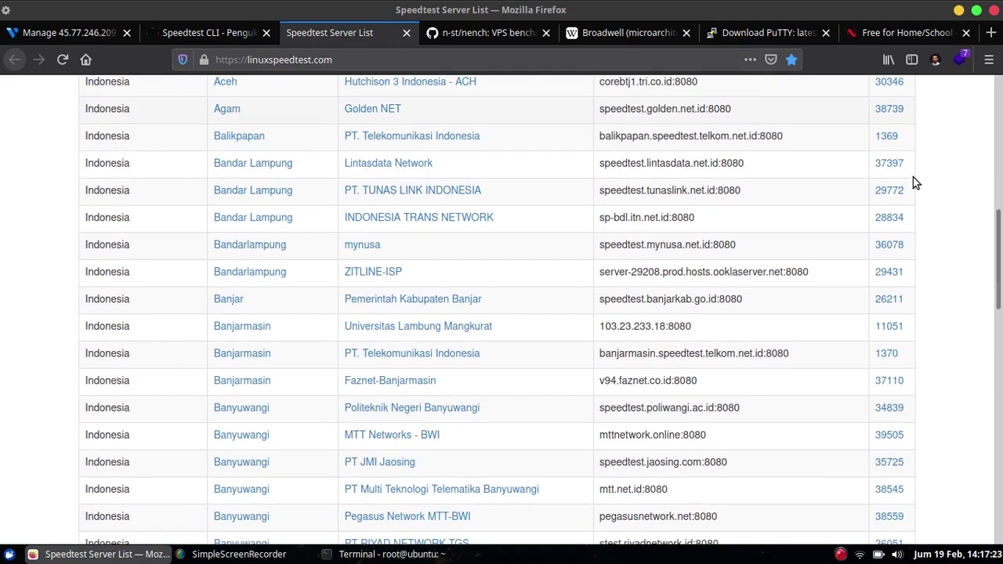
scroll(913, 183, "down", 2)
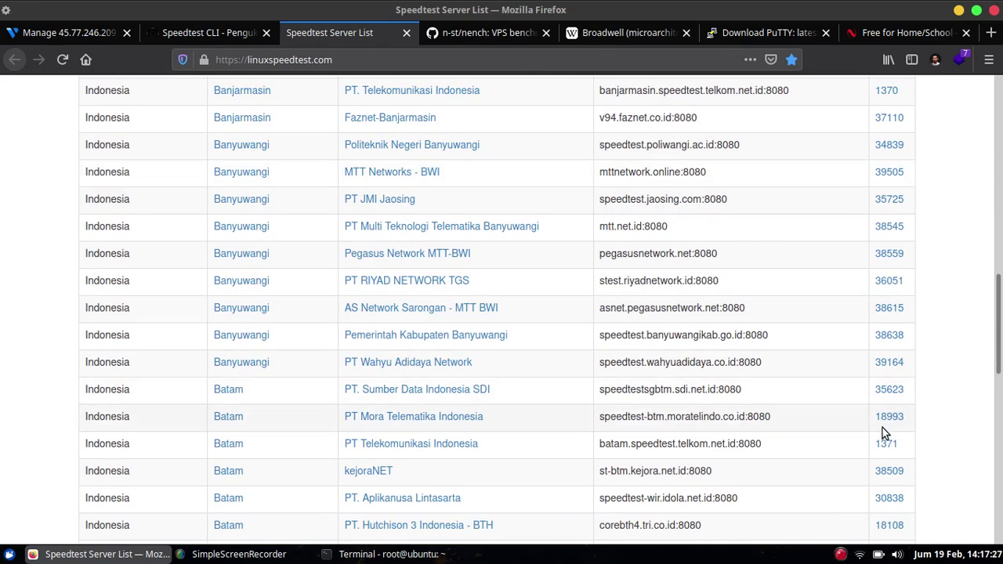
Switch to the terminal, change the previous command to speedtest -s 1371, and run the test against the Batam server.
key("alt+Tab")
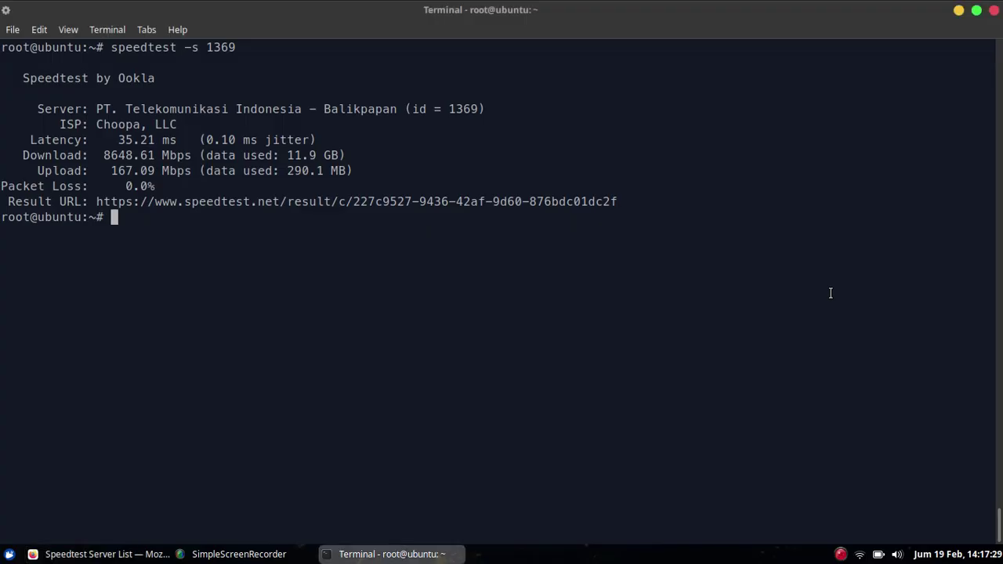
key("Up")
key("BackSpace")
key("BackSpace")
key("BackSpace")
key("BackSpace")
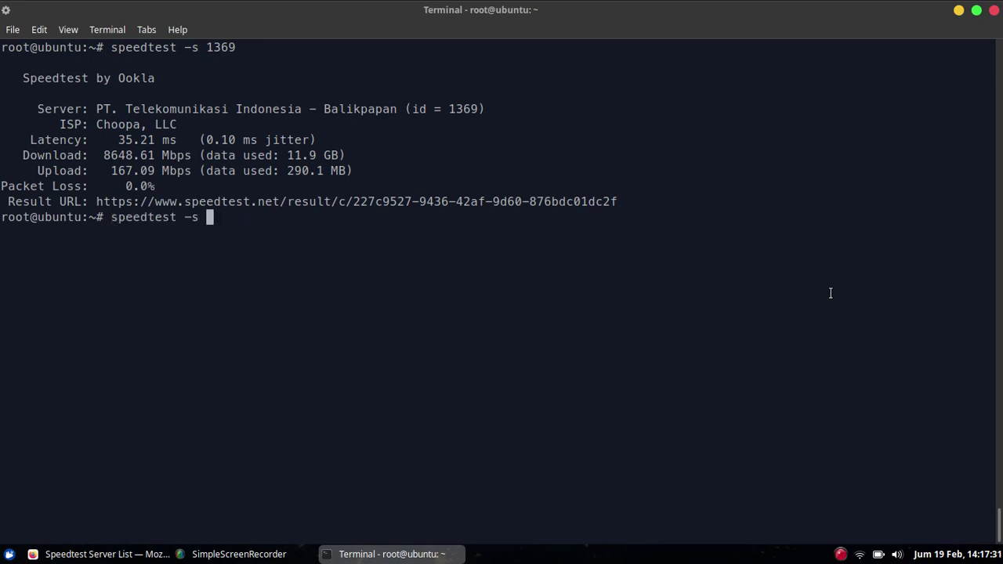
type("1371")
key("Return")
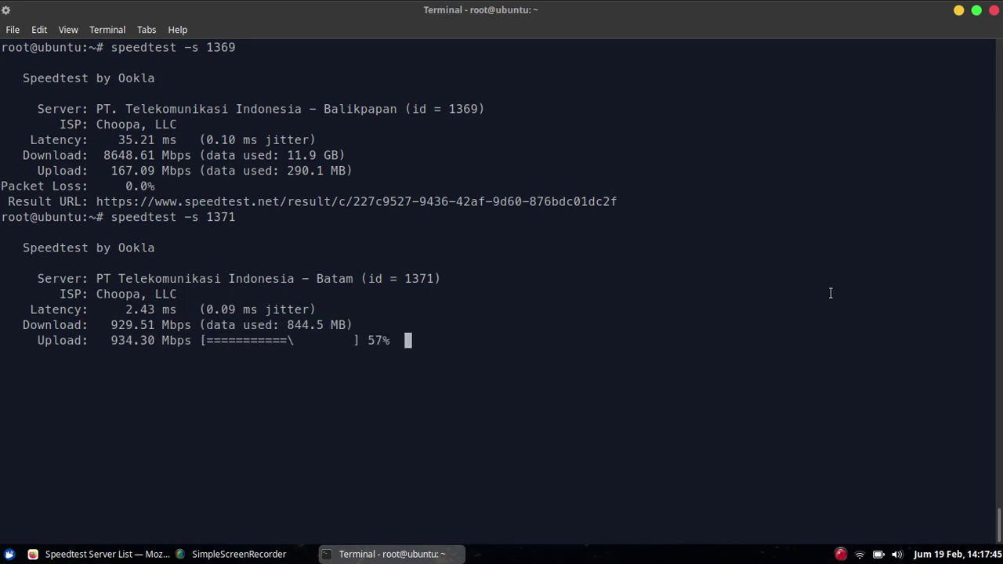
Return to the server list in Firefox and copy the ID 7582 of PT. Telekomunikasi Indonesia in Jakarta.
key("alt+Tab")
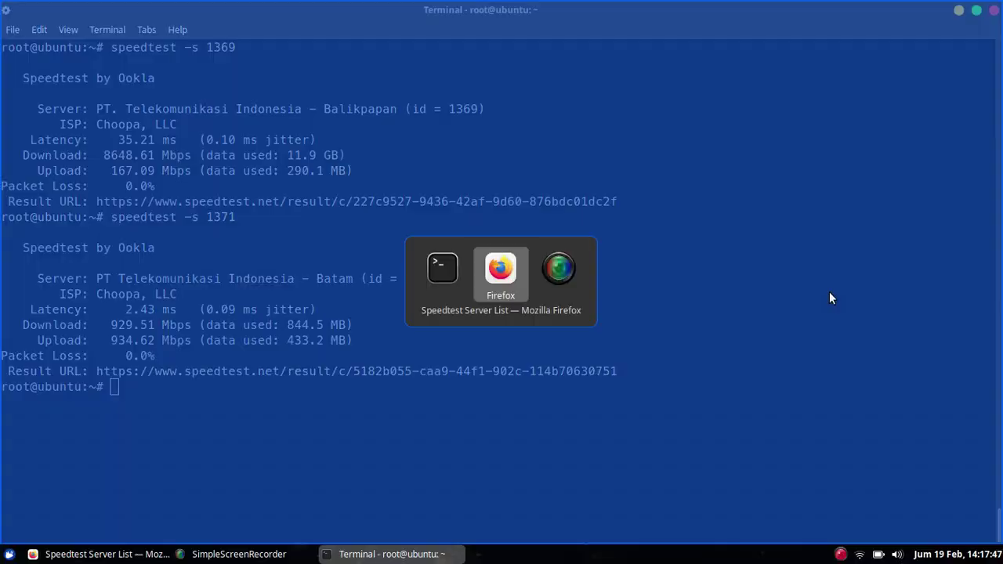
scroll(865, 266, "down", 3)
scroll(923, 260, "down", 5)
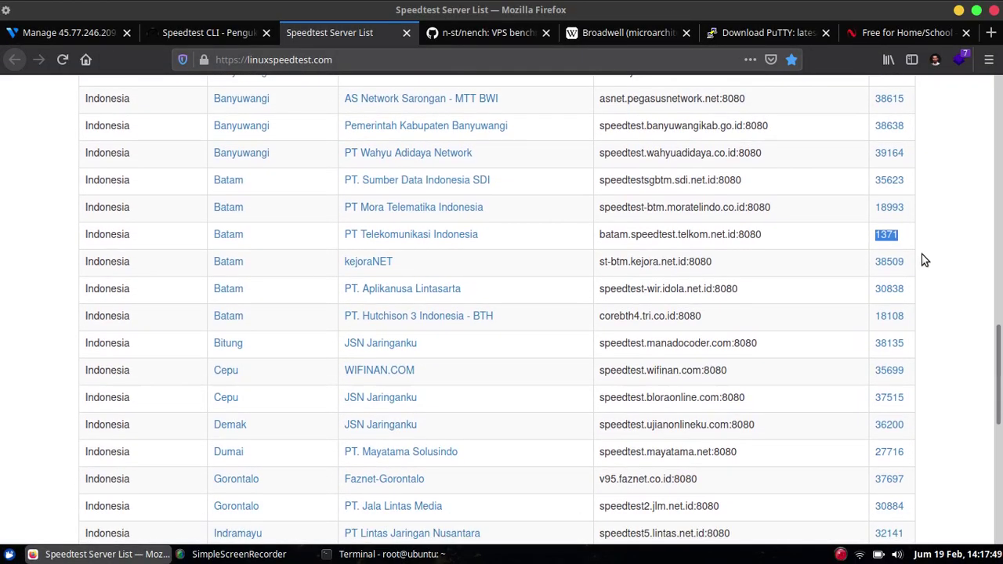
scroll(923, 260, "down", 5)
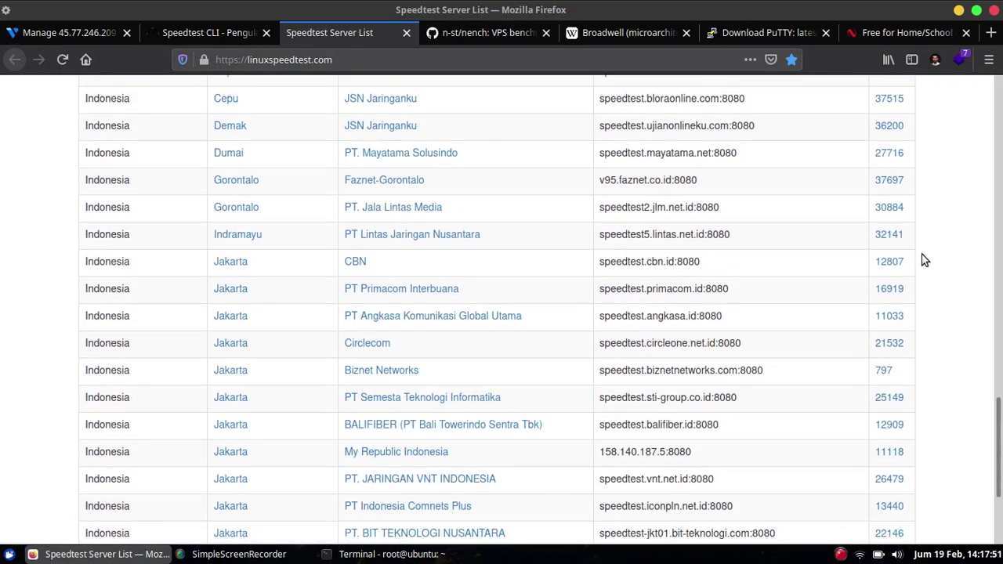
scroll(922, 260, "down", 2)
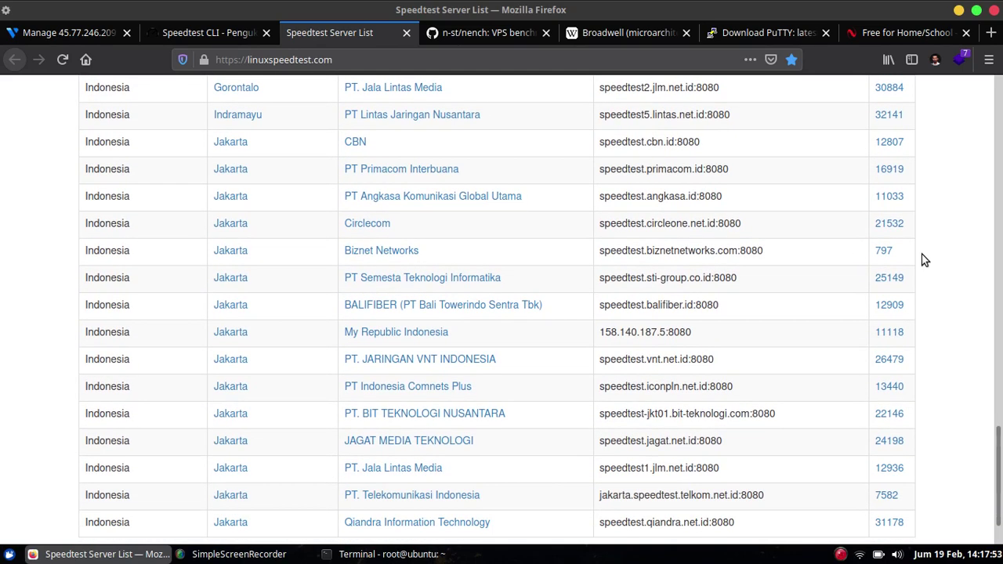
scroll(906, 435, "down", 1)
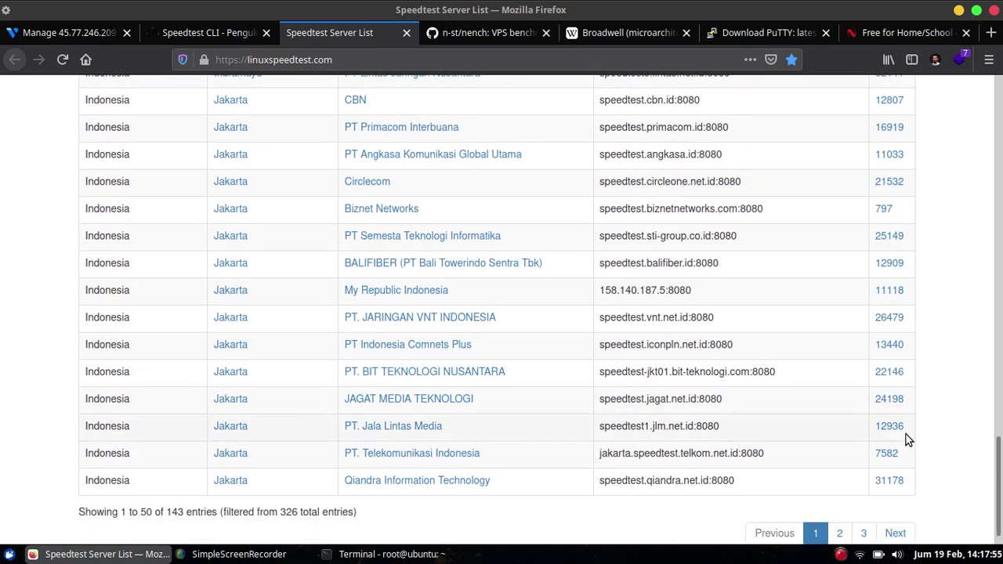
double_click(894, 454)
key("ctrl+c")
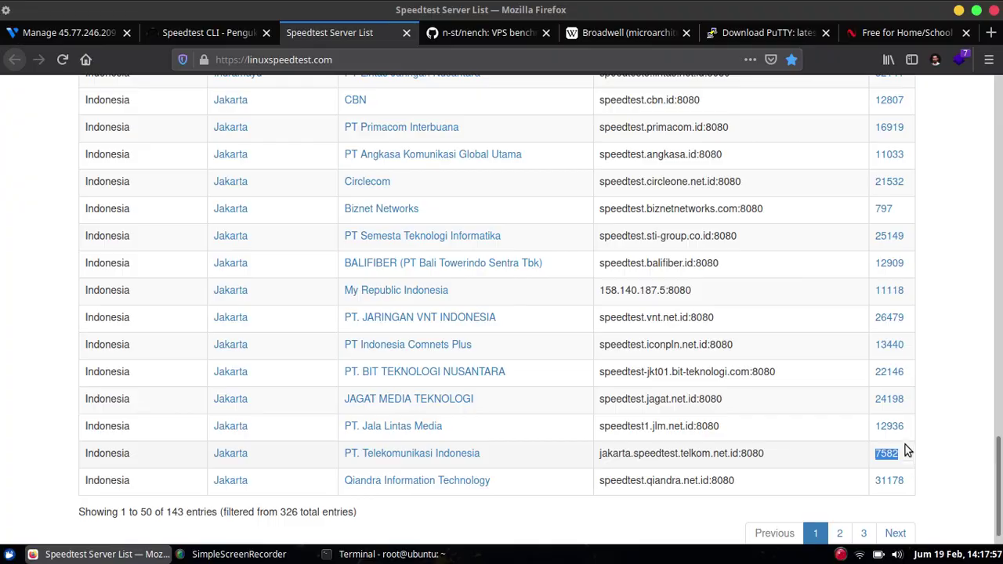
Switch to the terminal, replace the server ID in the previous command, and try to run speedtest -s 7582.
key("alt+Tab")
key("Up")
key("BackSpace")
key("BackSpace")
key("BackSpace")
key("BackSpace")
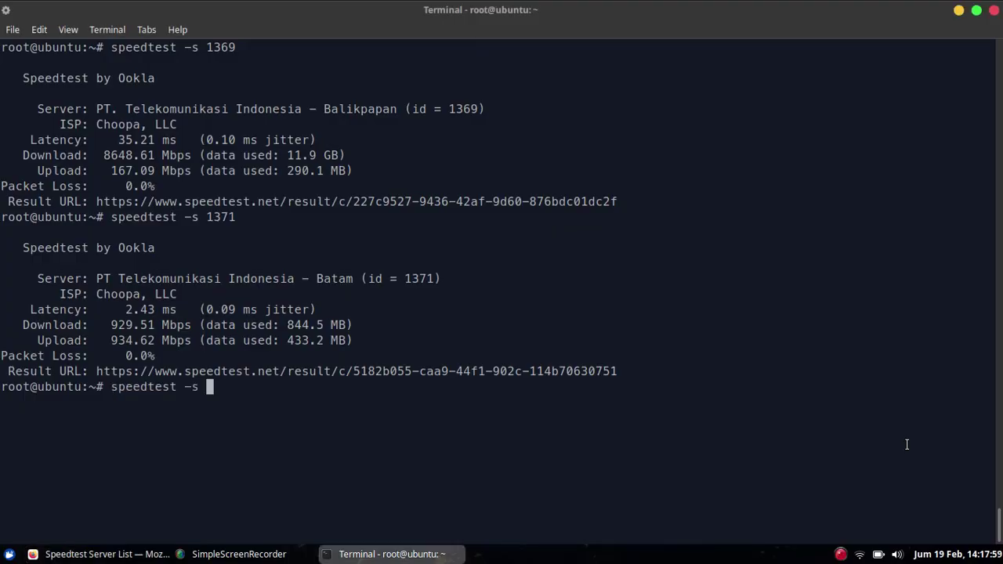
middle_click(907, 445)
key("Return")
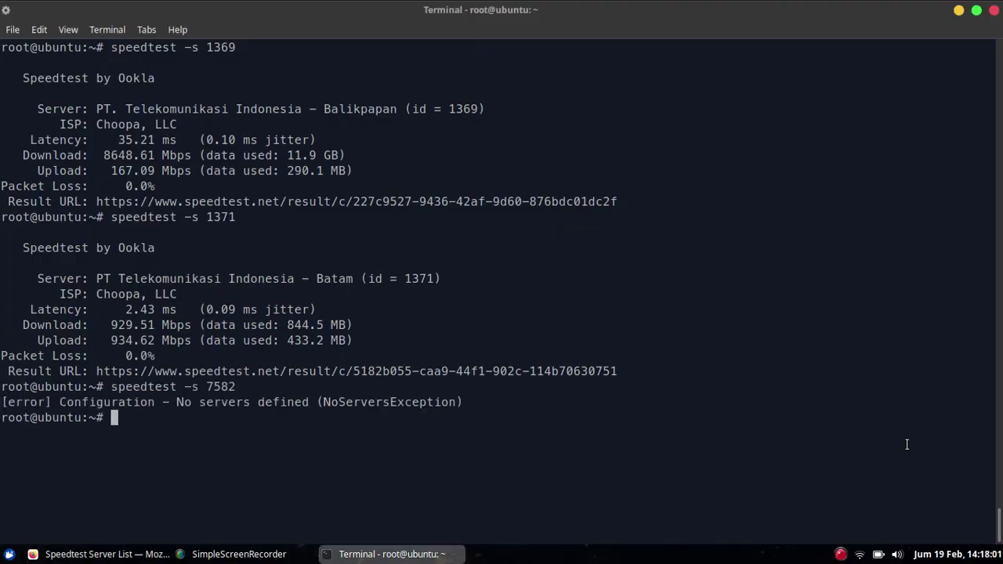
Return to Firefox and filter the server list by replacing the search term with telekomun.
key("alt+Tab")
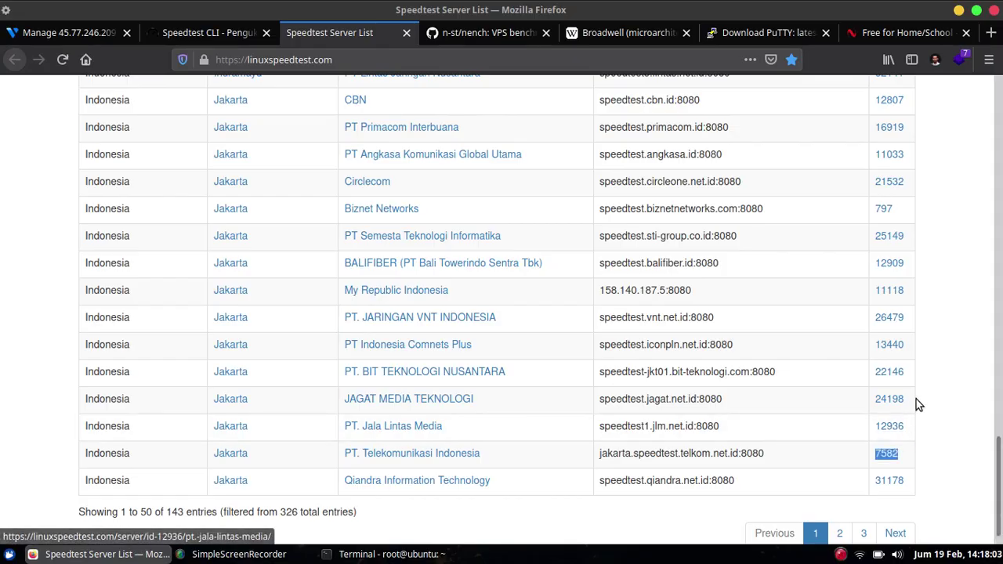
scroll(894, 470, "down", 1)
scroll(862, 504, "up", 20)
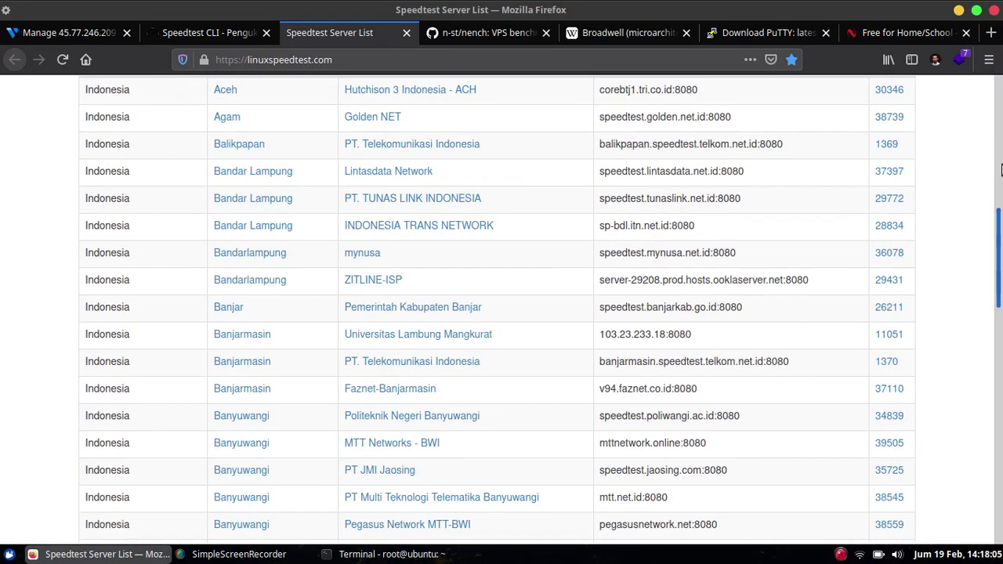
scroll(901, 302, "down", 3)
scroll(901, 302, "down", 2)
double_click(858, 229)
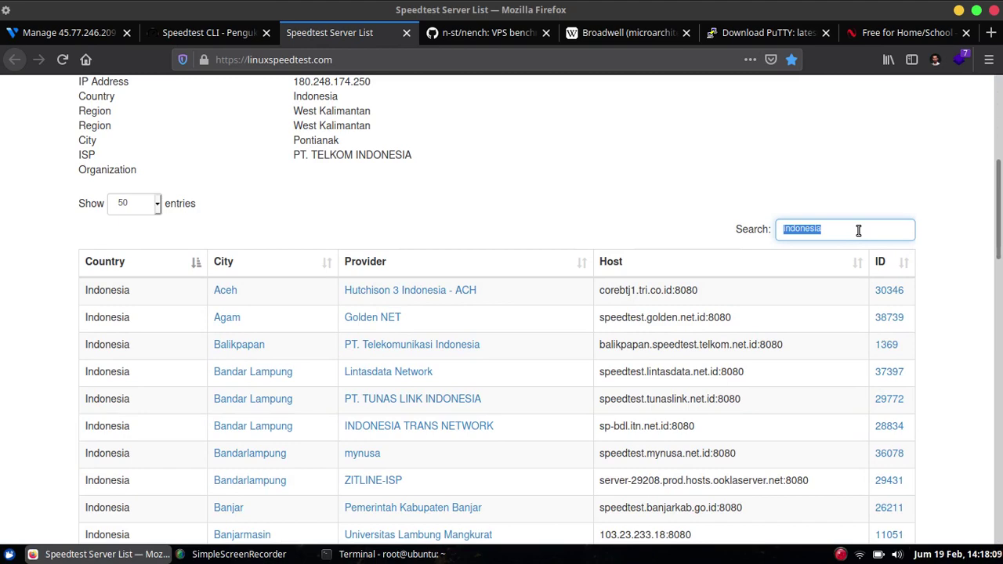
type("telekomun")
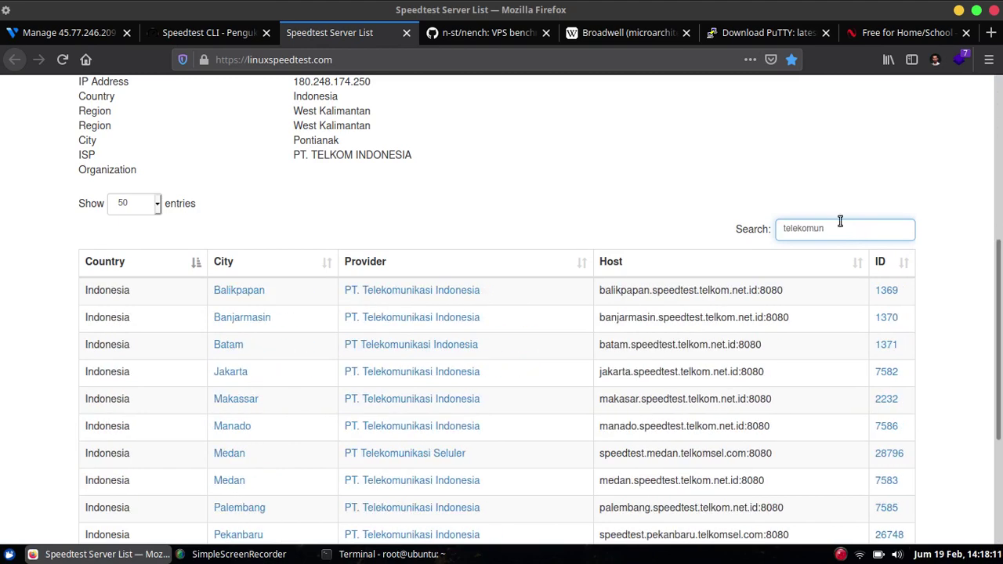
Copy the server ID 2232 of PT. Telekomunikasi Indonesia in Makassar.
scroll(863, 272, "down", 1)
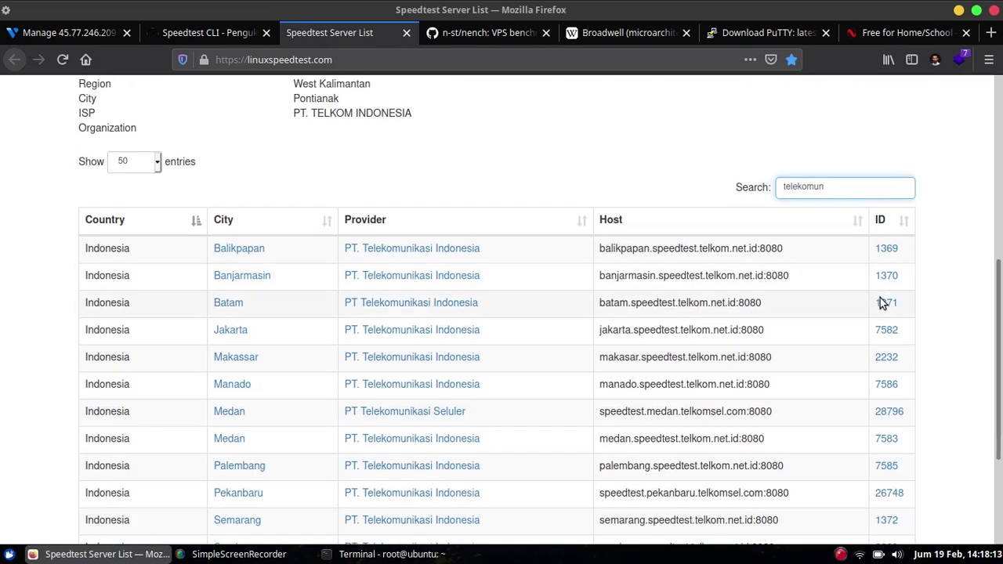
double_click(912, 359)
key("ctrl+c")
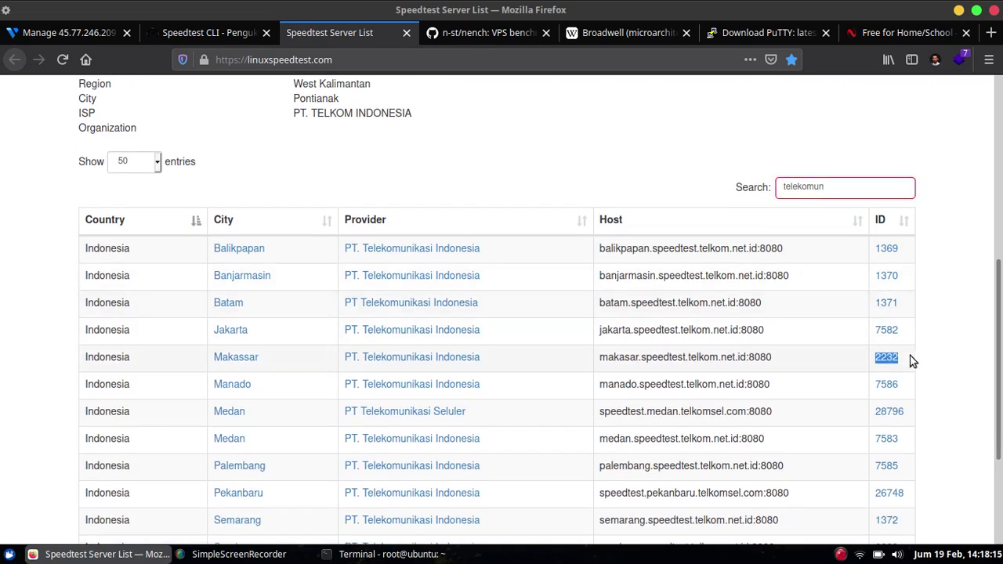
Switch to the terminal, change the previous command to speedtest -s 2232, clear the screen, and run the test.
key("alt+Tab")
key("Up")
key("BackSpace")
key("BackSpace")
key("BackSpace")
key("BackSpace")
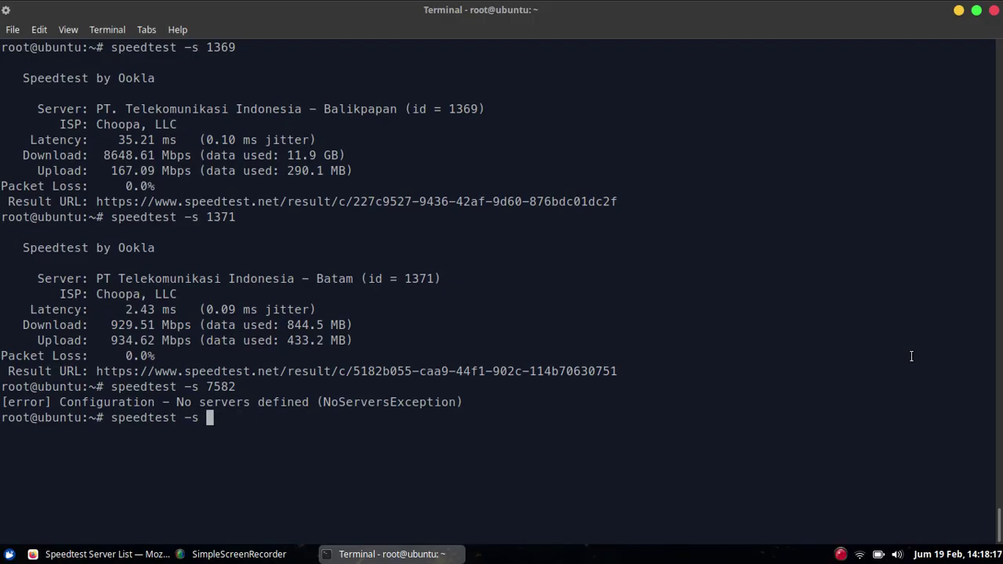
key("ctrl+l")
key("ctrl+shift+v")
key("Return")
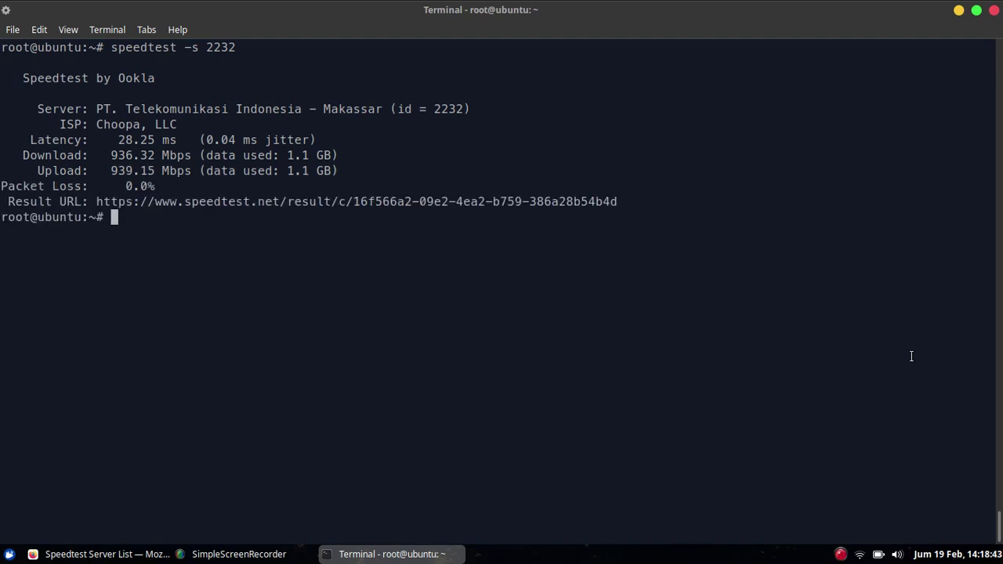
Return to the server list in Firefox and copy the ID 37344 of PT Telekomunikasi Indonesia in Surabaya.
key("alt+Tab")
scroll(977, 283, "down", 1)
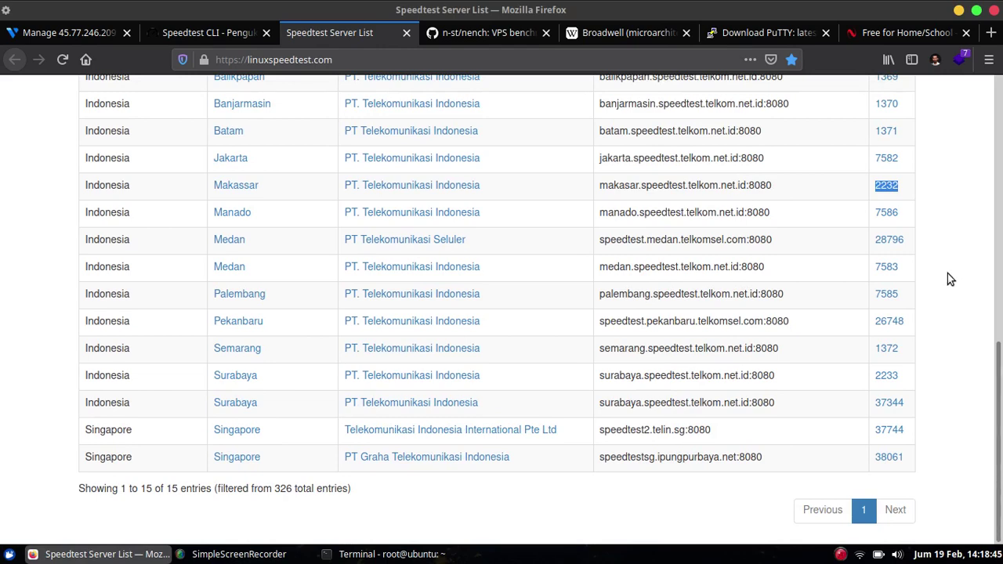
double_click(912, 403)
key("ctrl+c")
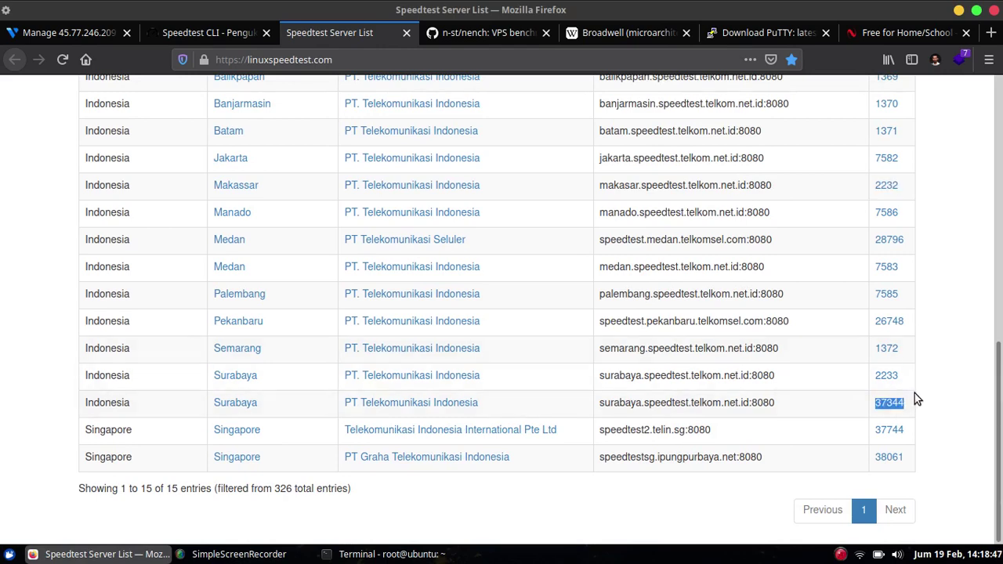
Switch to the terminal, change the previous command to speedtest -s 37344, and run the test against the Surabaya server.
key("alt+Tab")
key("Up")
key("BackSpace")
key("BackSpace")
key("BackSpace")
key("BackSpace")
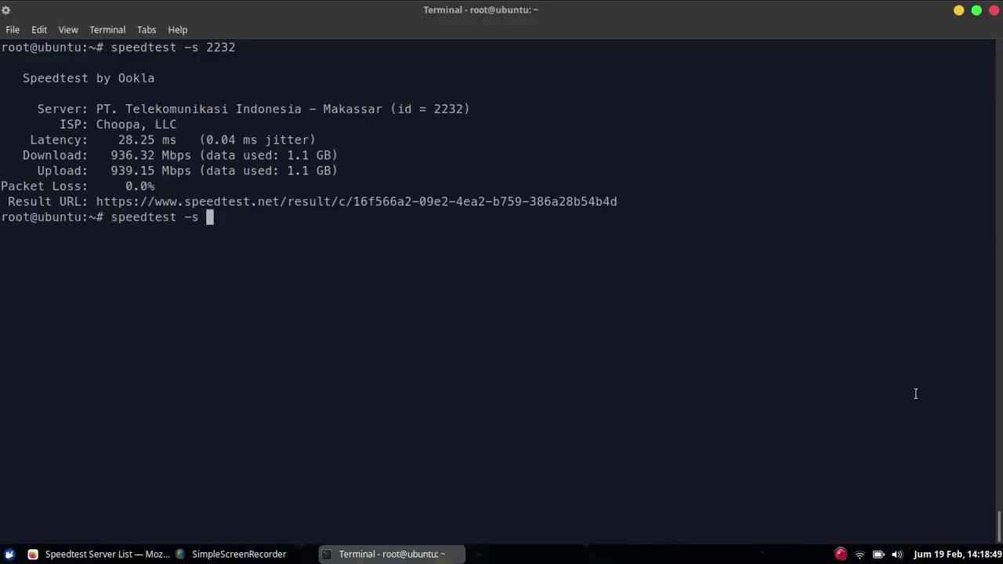
key("ctrl+shift+v")
key("Return")
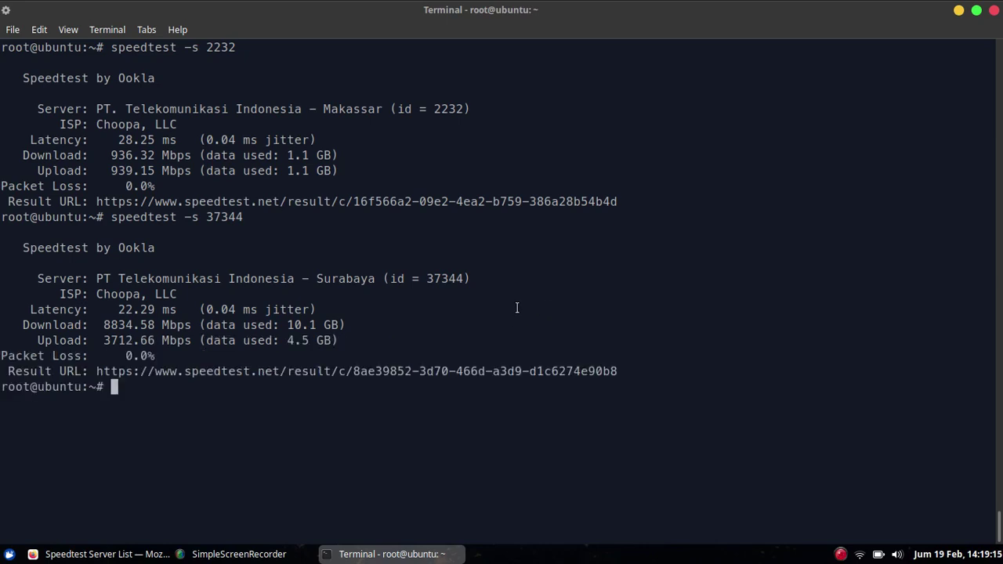
Glance at the server list in Firefox, return to the terminal, and clear its screen.
key("alt+Tab")
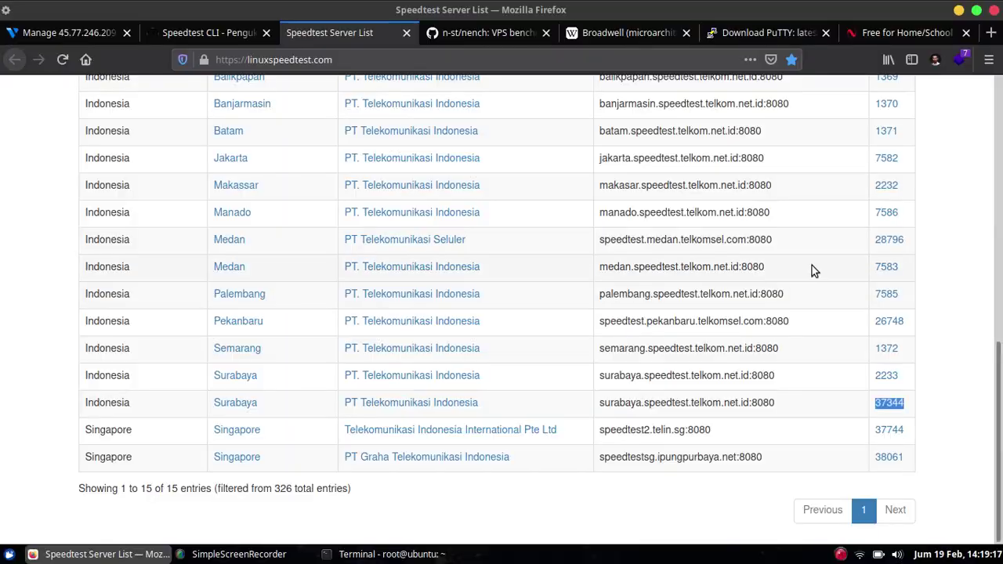
key("alt+Tab")
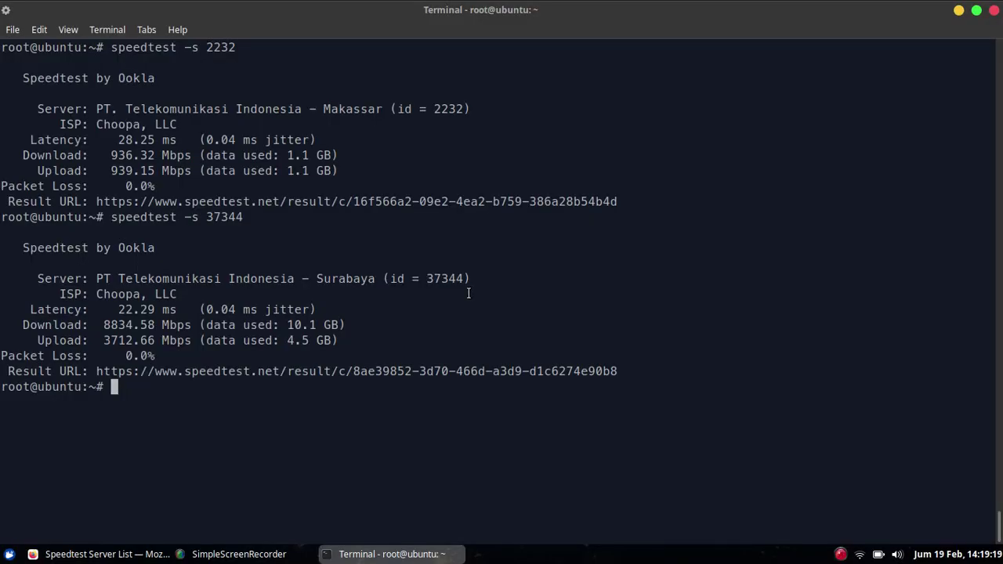
key("ctrl+l")
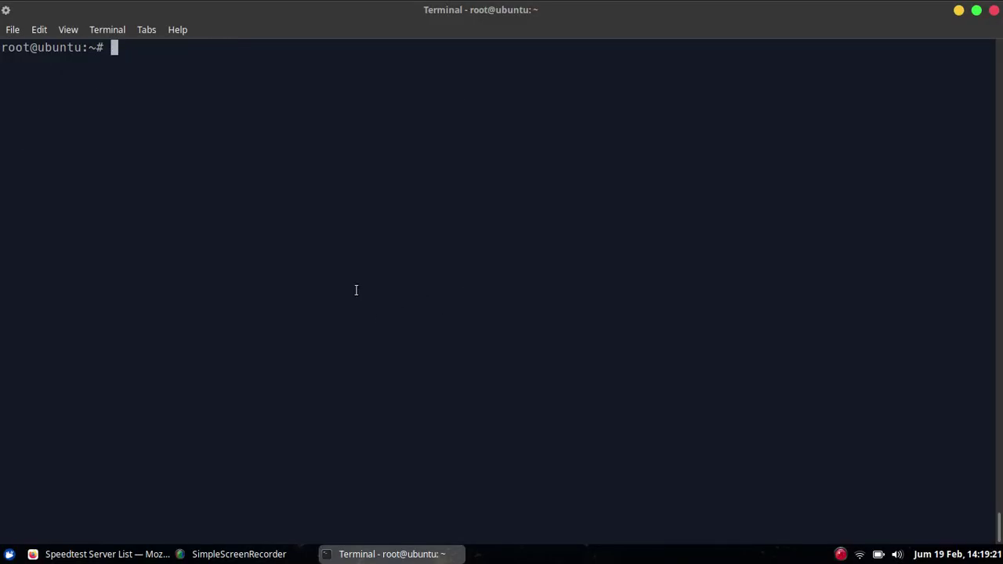
Switch to Firefox, look through the nench README on GitHub, and copy its wget usage example command.
left_click(141, 554)
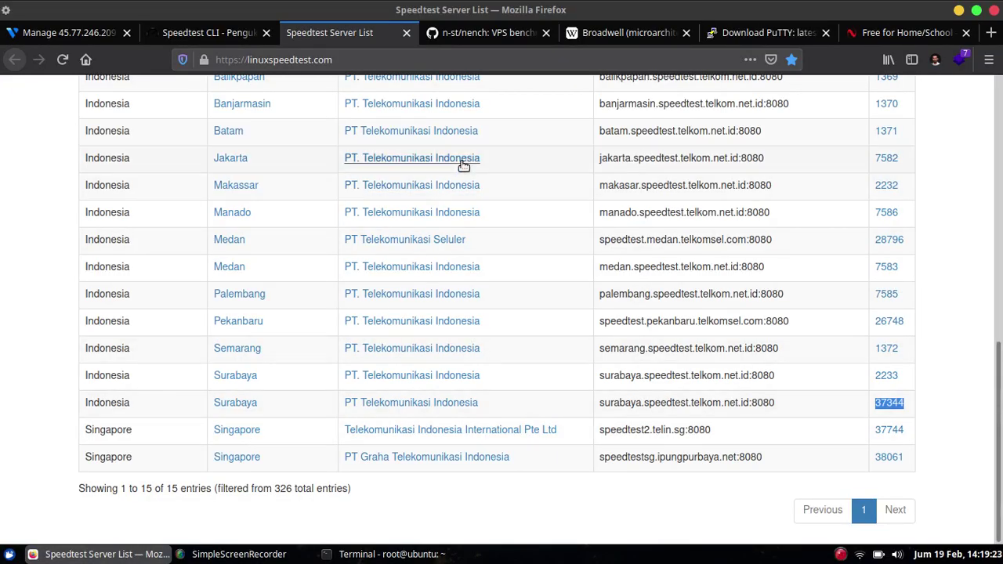
left_click(460, 33)
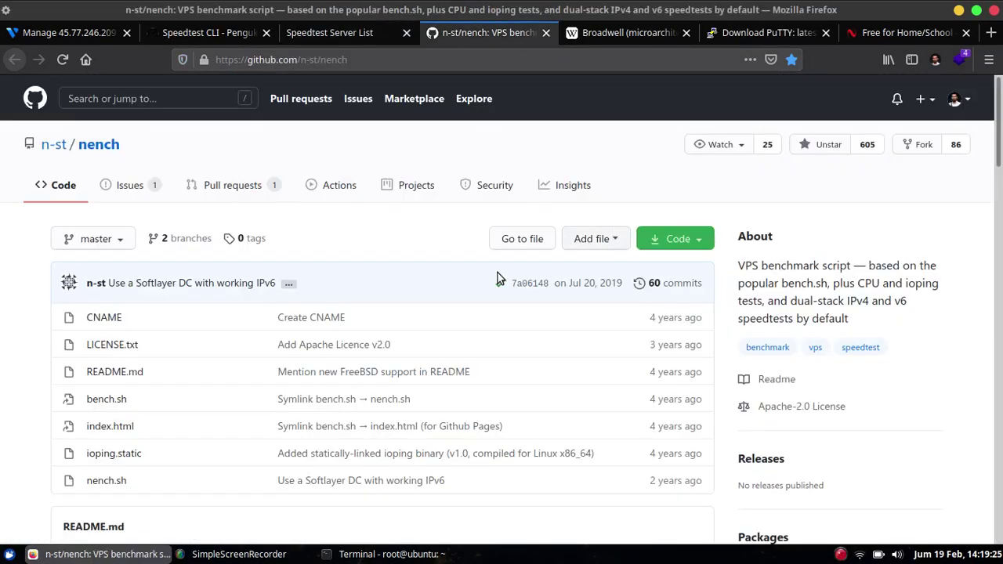
scroll(419, 286, "down", 3)
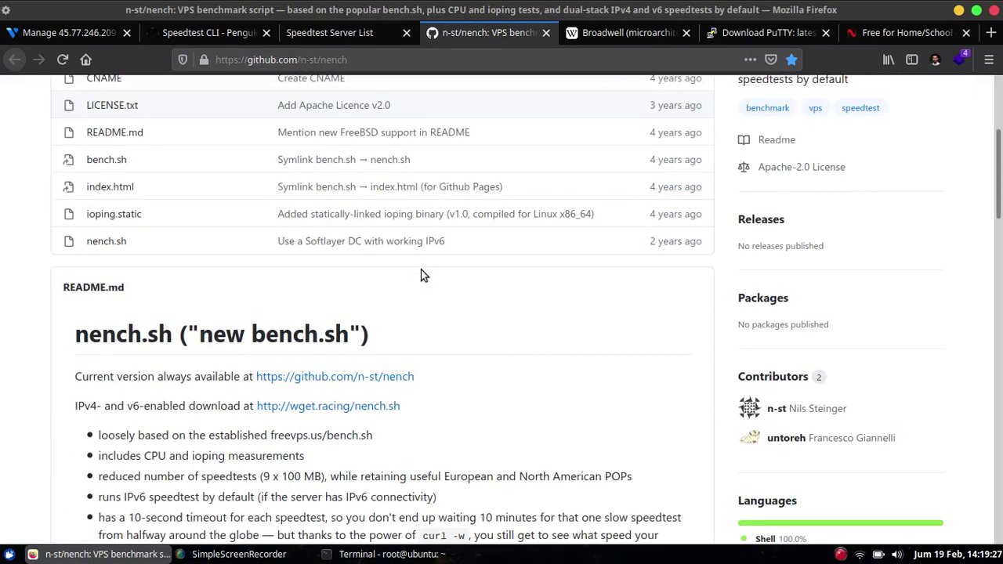
scroll(421, 275, "down", 4)
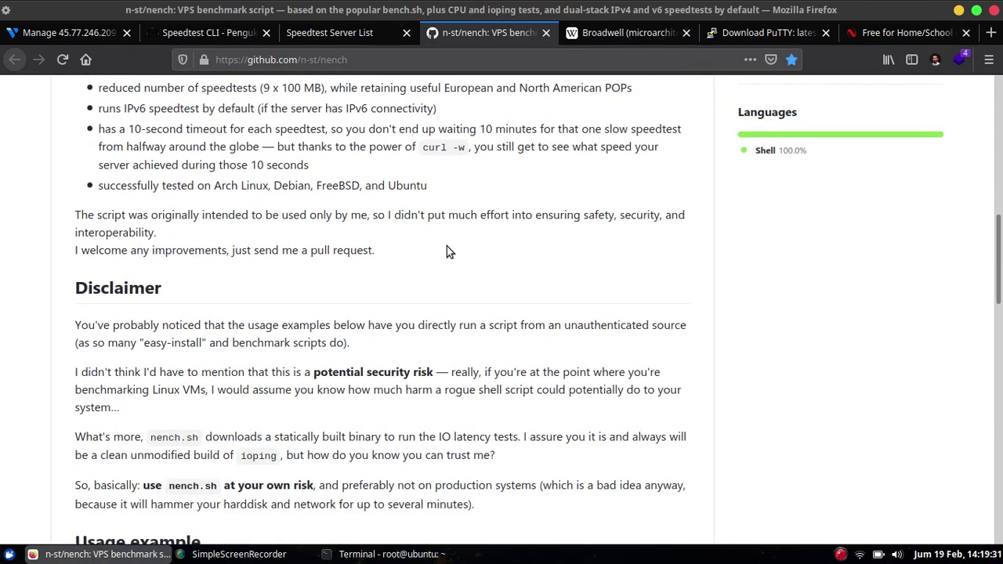
scroll(446, 249, "up", 6)
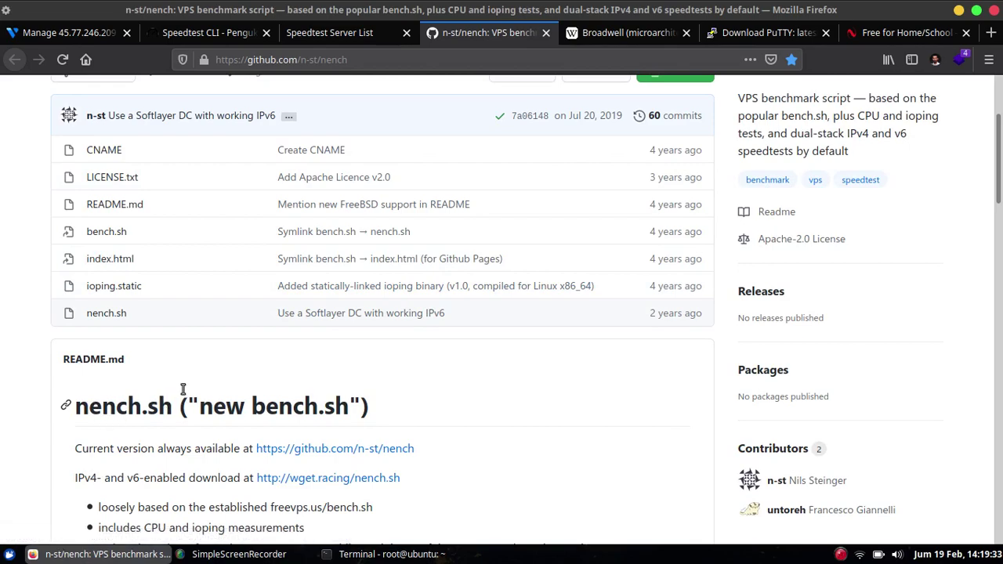
scroll(175, 358, "up", 2)
scroll(53, 403, "down", 8)
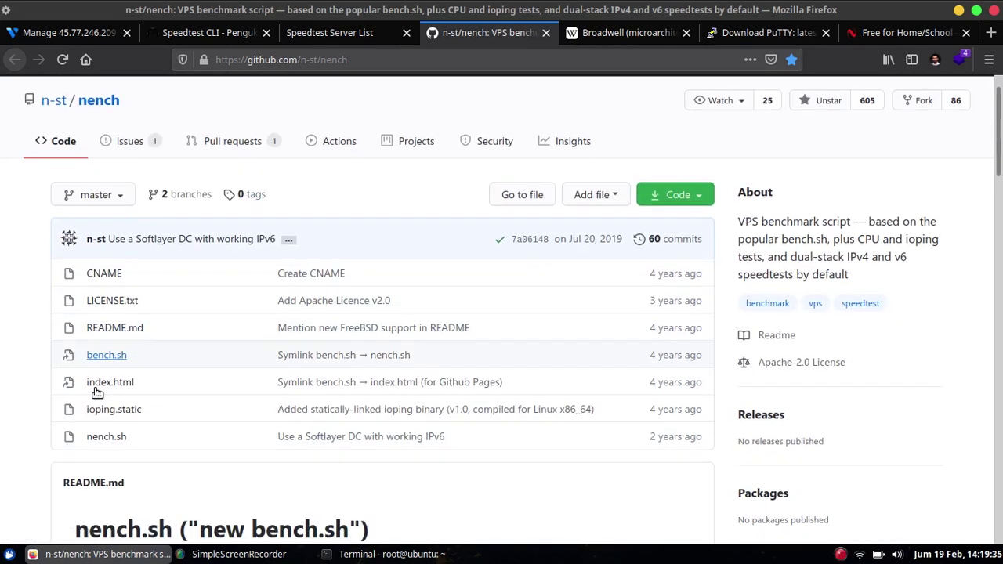
scroll(53, 403, "down", 3)
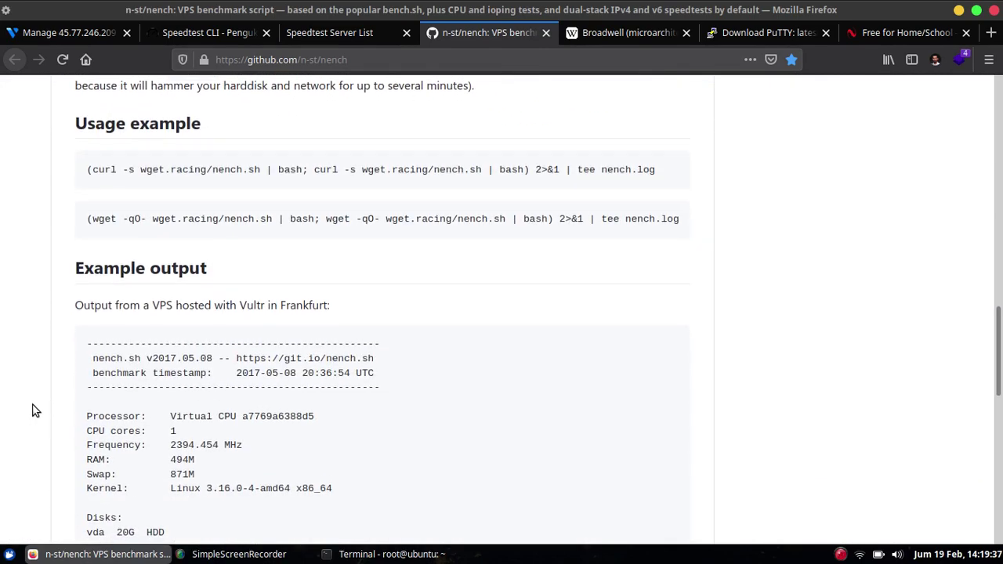
scroll(61, 385, "down", 1)
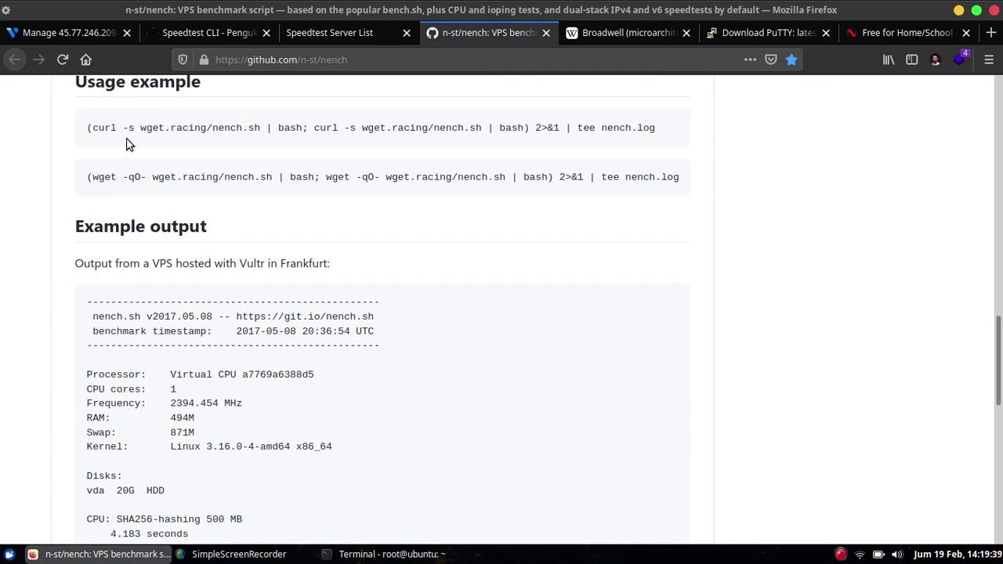
triple_click(134, 177)
right_click(135, 180)
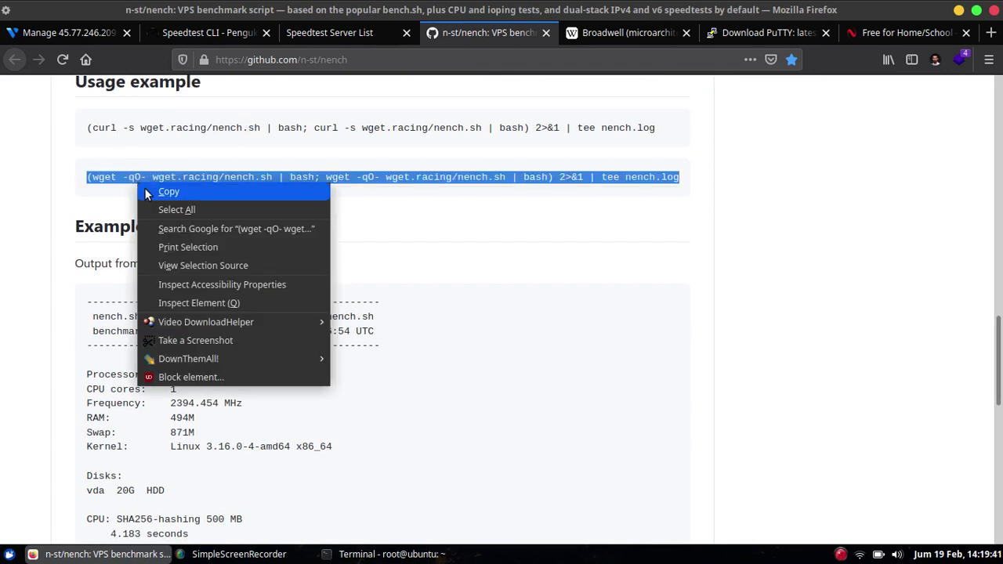
left_click(157, 193)
Switch to the terminal, paste the copied wget nench.sh command that logs to nench.log, and run it.
left_click(392, 555)
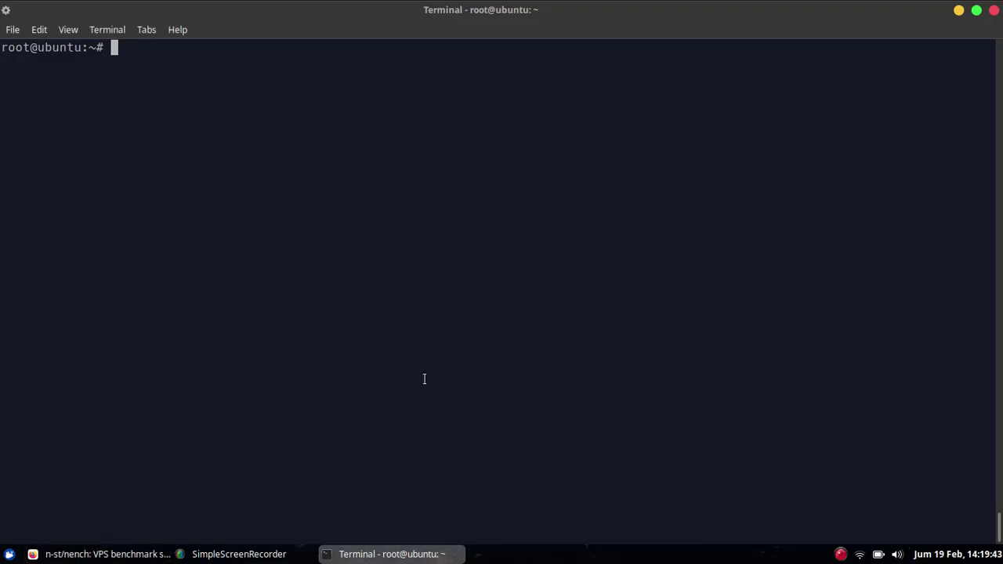
right_click(323, 193)
left_click(359, 272)
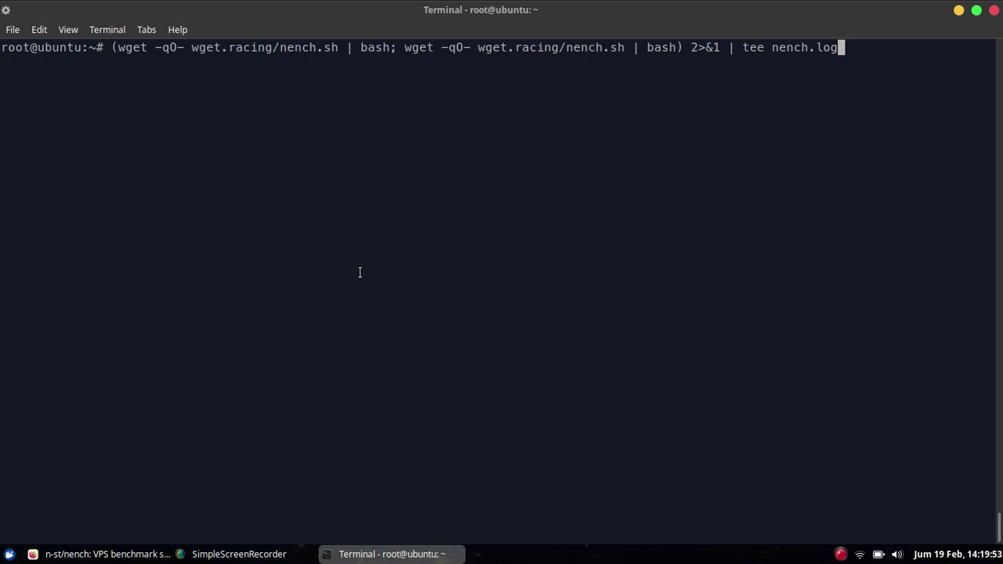
key("Return")
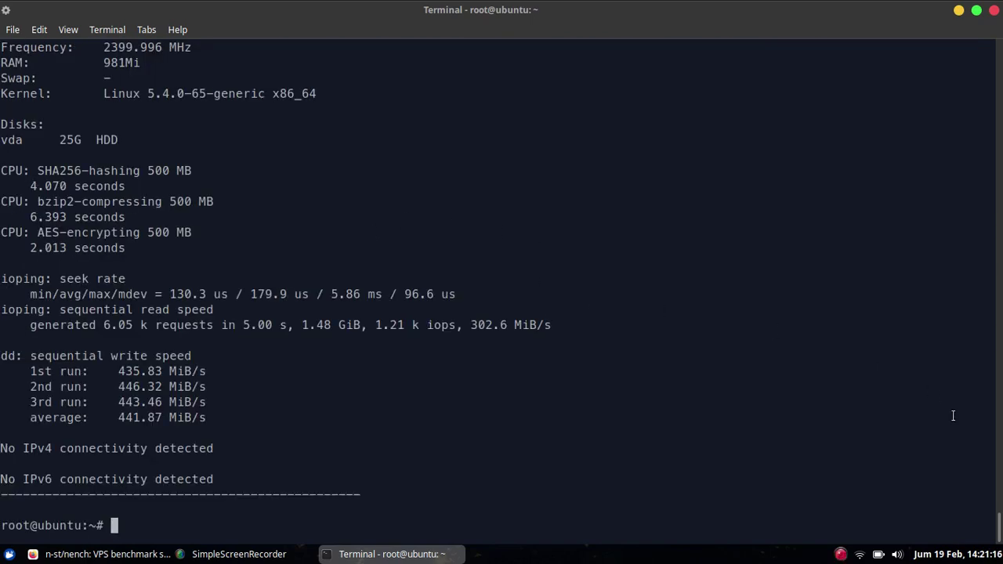
Review both nench runs in the terminal, covering processor details, CPU tests, ioping results, and sequential write speeds.
left_click_drag(1000, 533, 1000, 490)
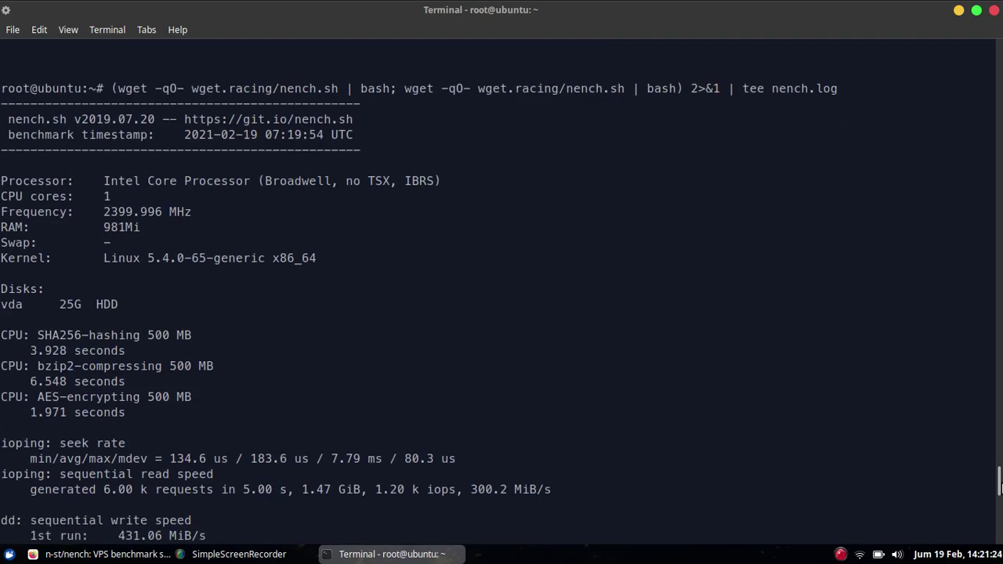
scroll(723, 384, "down", 16)
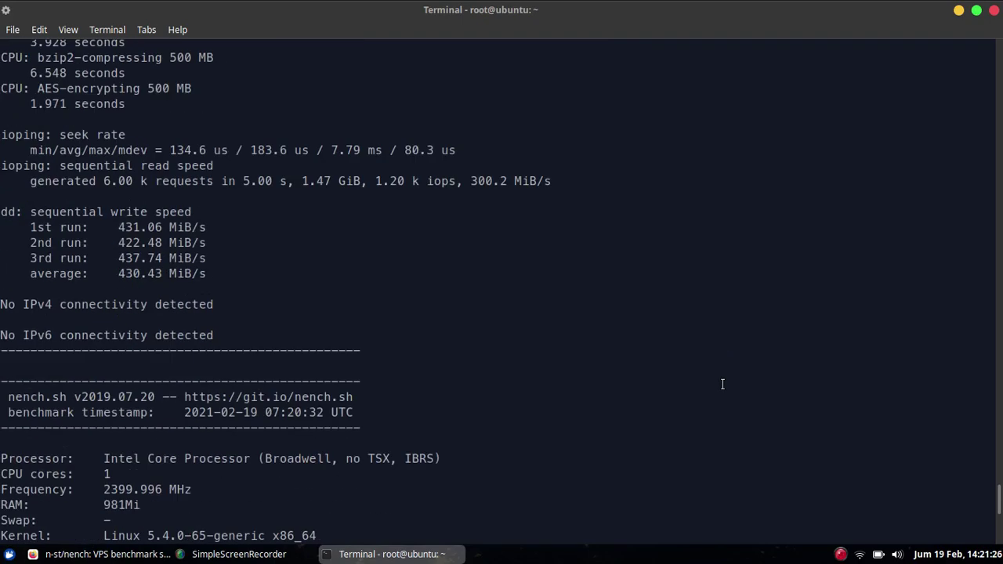
scroll(721, 401, "up", 7)
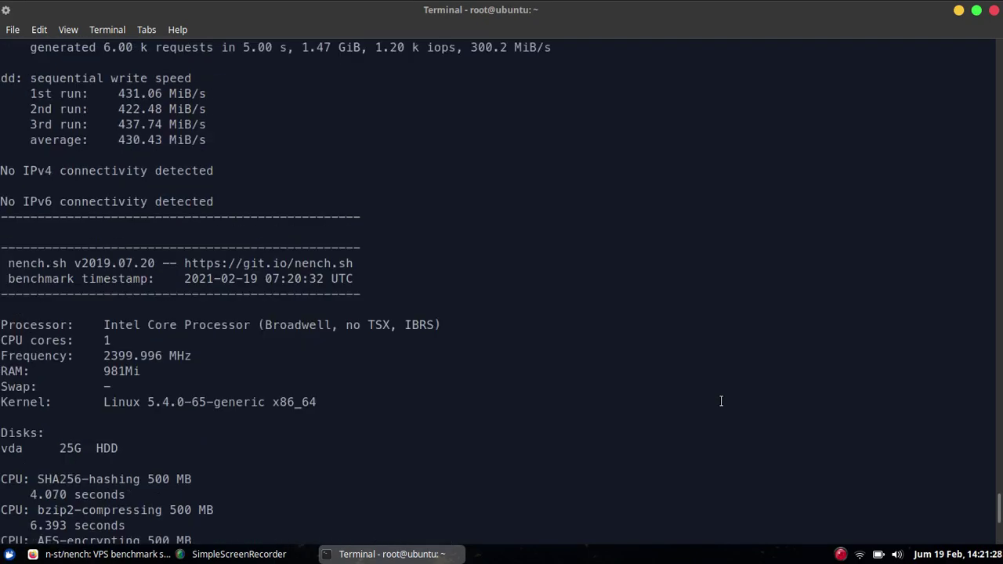
scroll(721, 401, "down", 7)
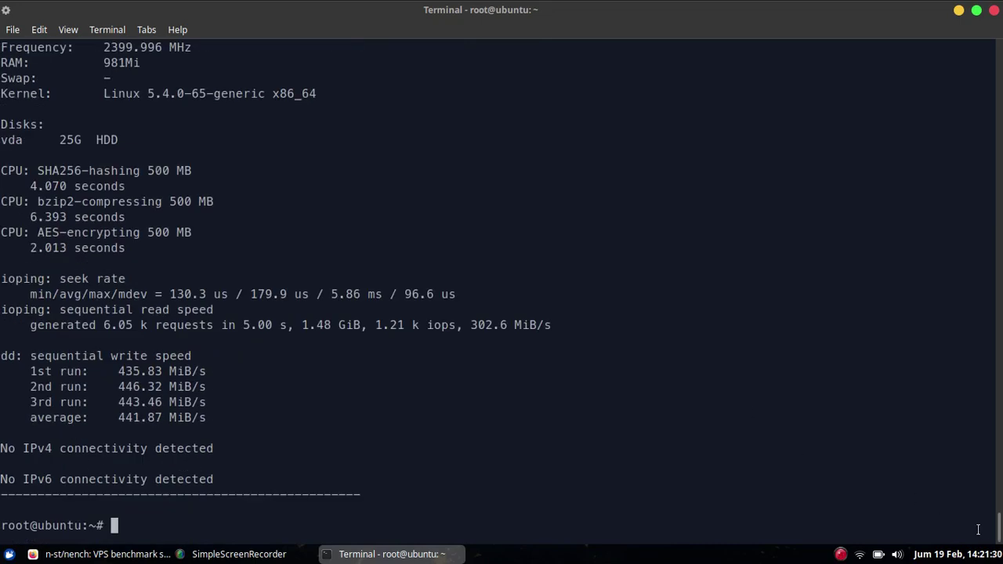
scroll(1000, 528, "up", 2)
scroll(1000, 527, "up", 1)
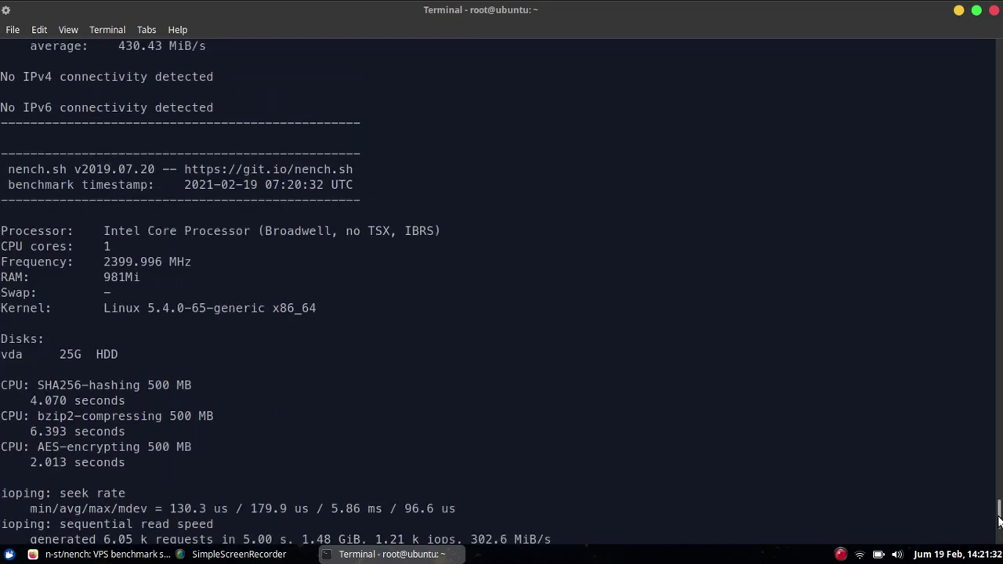
scroll(1000, 528, "down", 2)
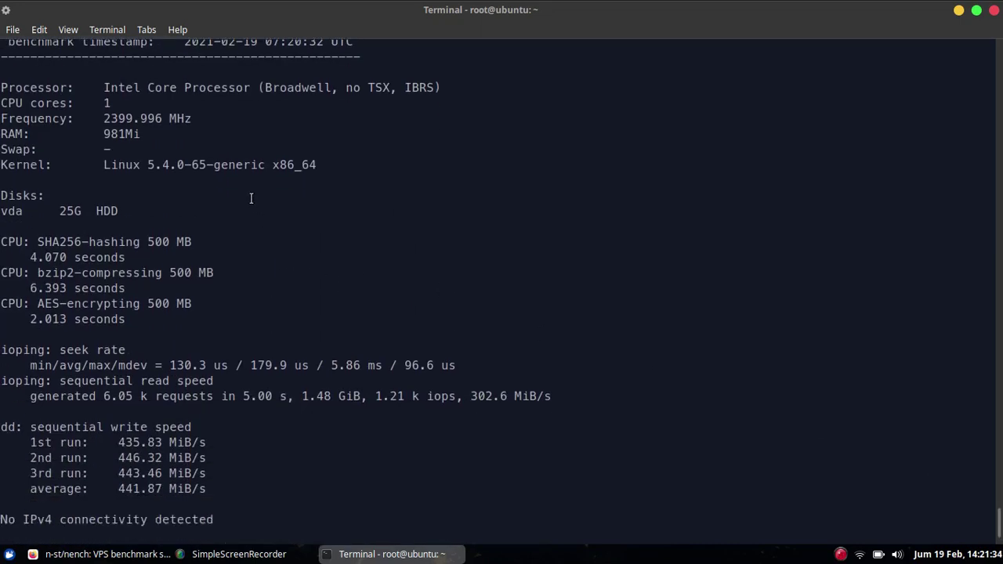
scroll(265, 149, "down", 2)
scroll(258, 144, "up", 2)
Check the reported Broadwell processor against its Wikipedia article in Firefox and return to the remaining nench results in the terminal.
double_click(283, 90)
left_click(294, 121)
left_click(99, 557)
left_click(606, 30)
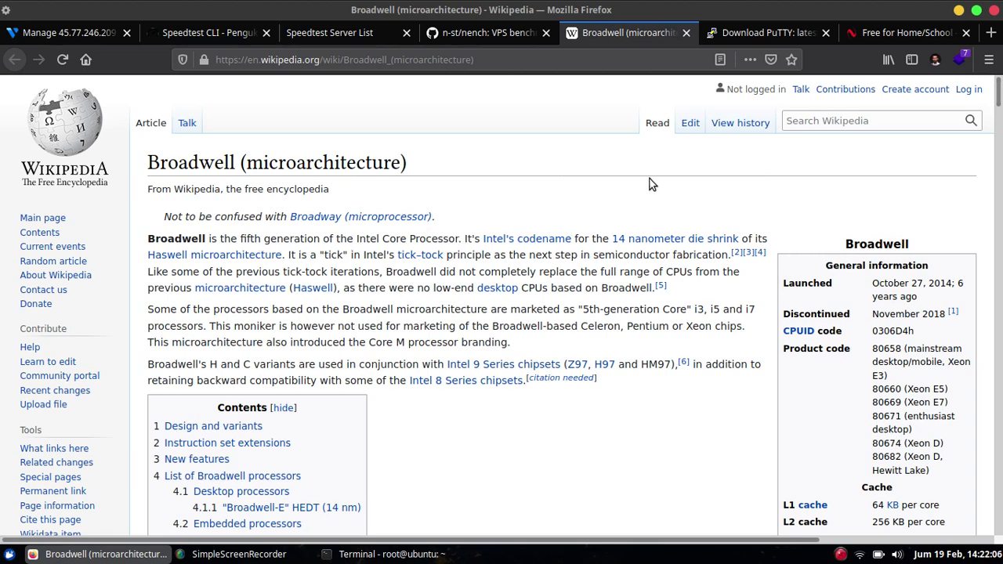
left_click(372, 558)
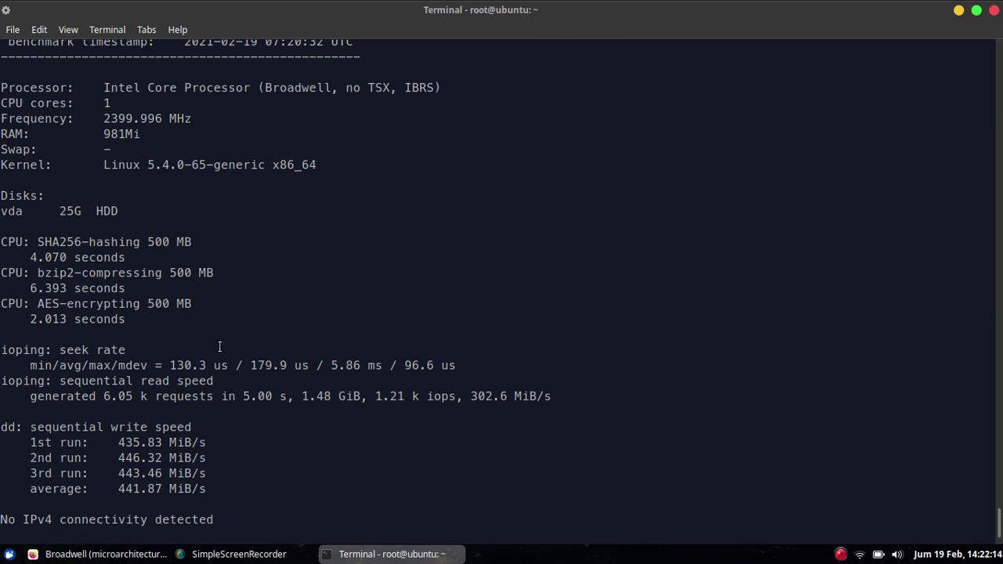
left_click(33, 554)
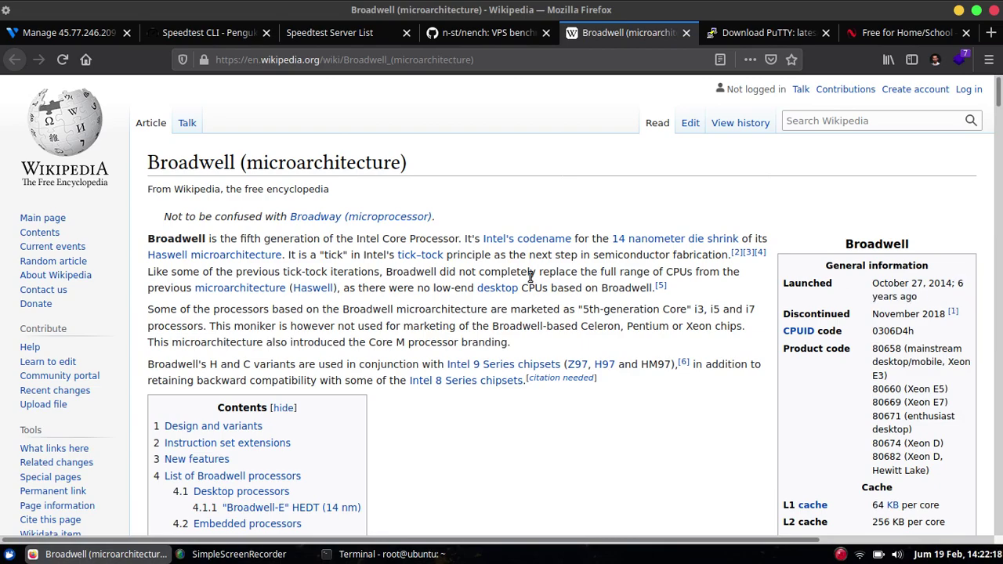
left_click(441, 554)
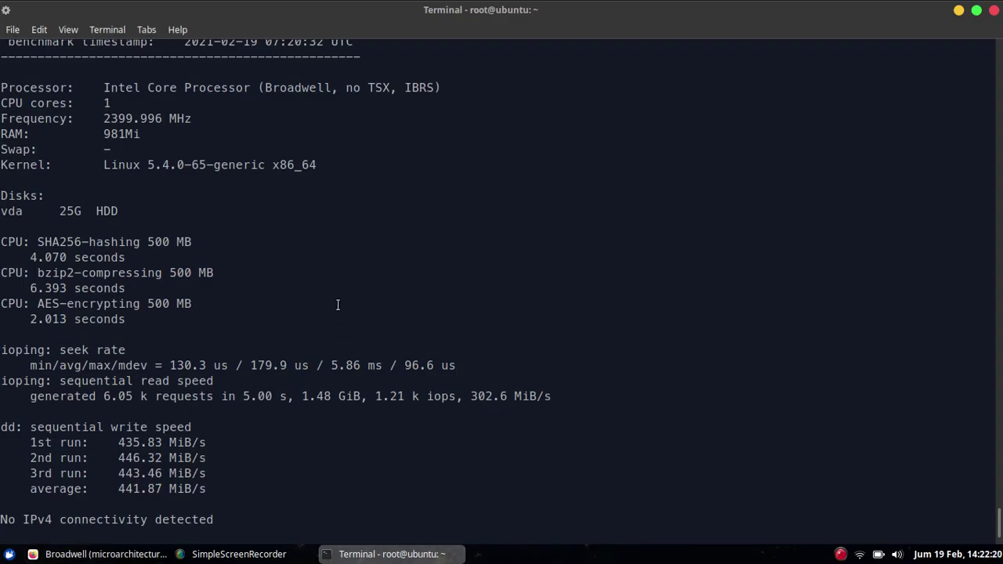
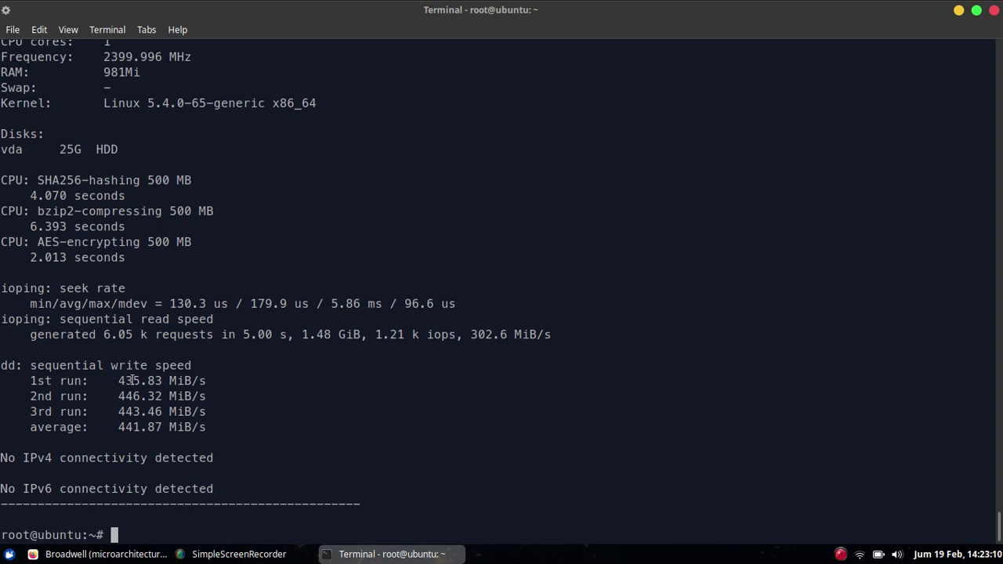
scroll(134, 379, "down", 1)
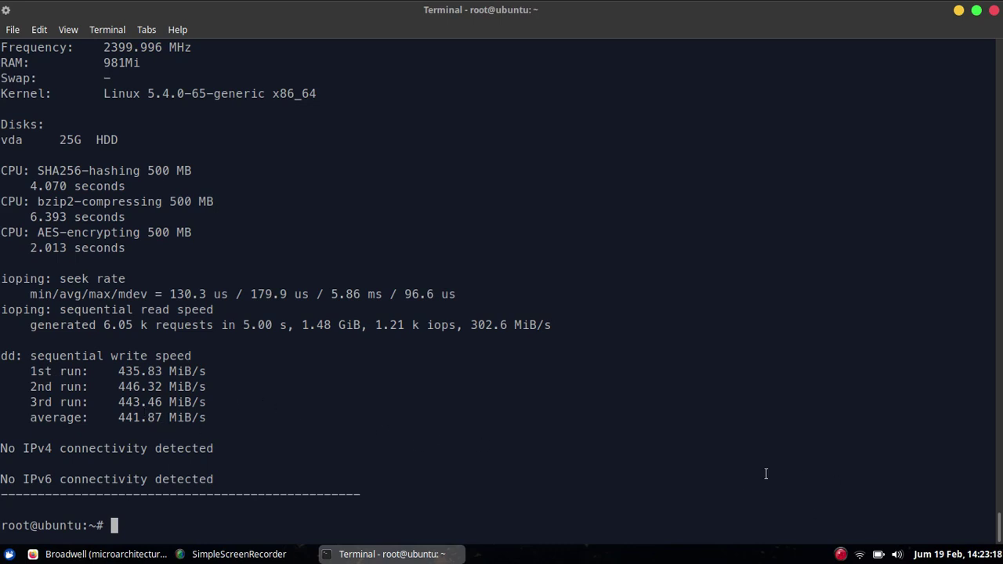
Switch to Firefox and examine the Vultr server's usage graphs for monthly bandwidth, CPU usage, disk operations, and network.
left_click(102, 554)
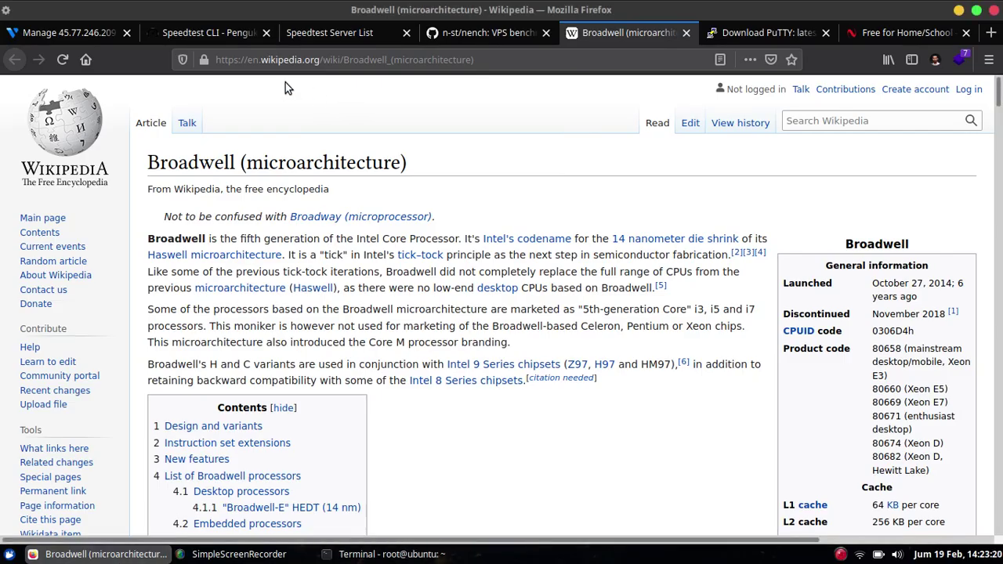
left_click(88, 32)
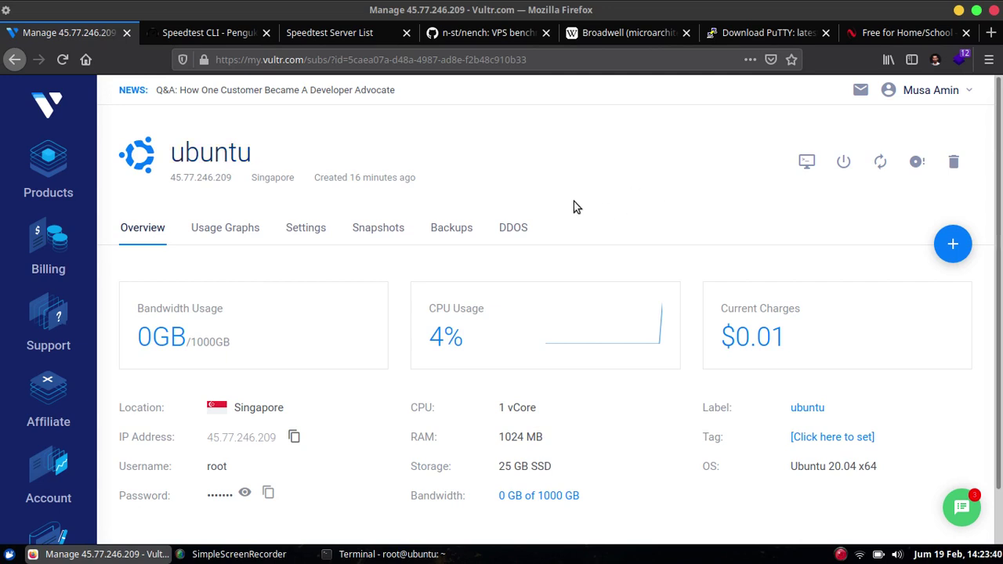
mouse_move(572, 169)
left_click(225, 229)
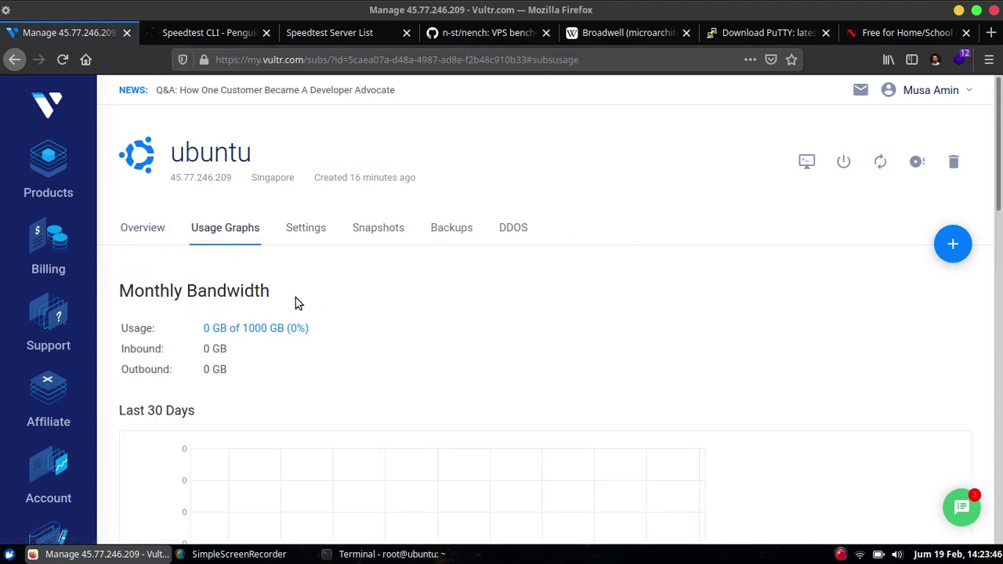
scroll(297, 302, "down", 3)
scroll(297, 303, "down", 3)
scroll(296, 300, "up", 7)
scroll(294, 254, "down", 4)
left_click(258, 428)
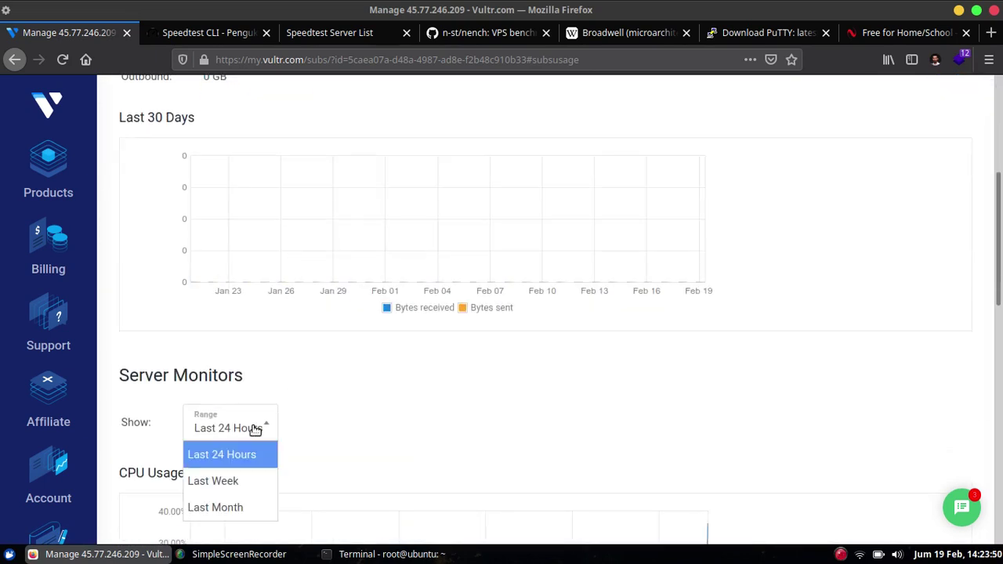
left_click(312, 428)
scroll(318, 392, "down", 7)
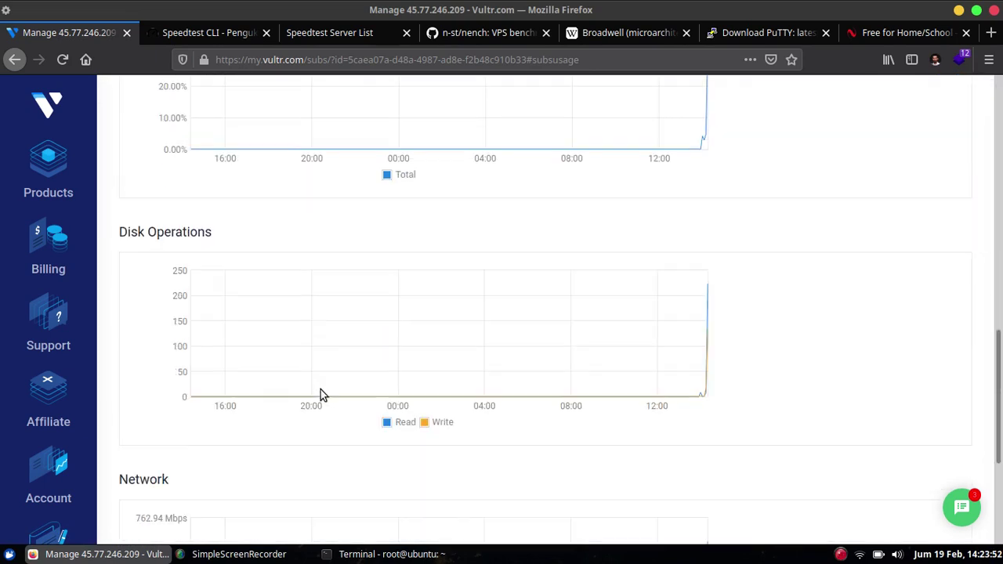
scroll(319, 400, "down", 3)
scroll(320, 399, "up", 10)
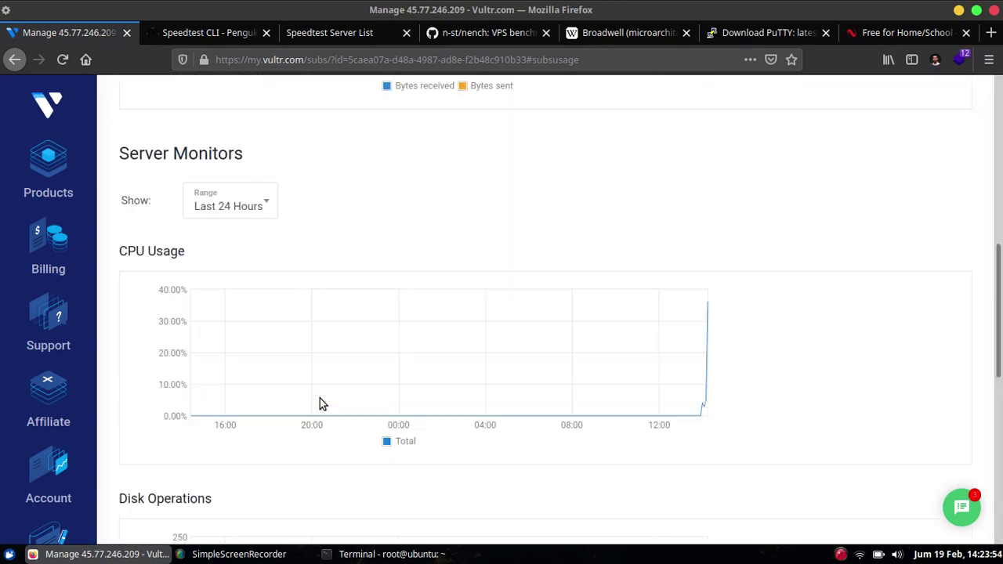
scroll(320, 404, "up", 2)
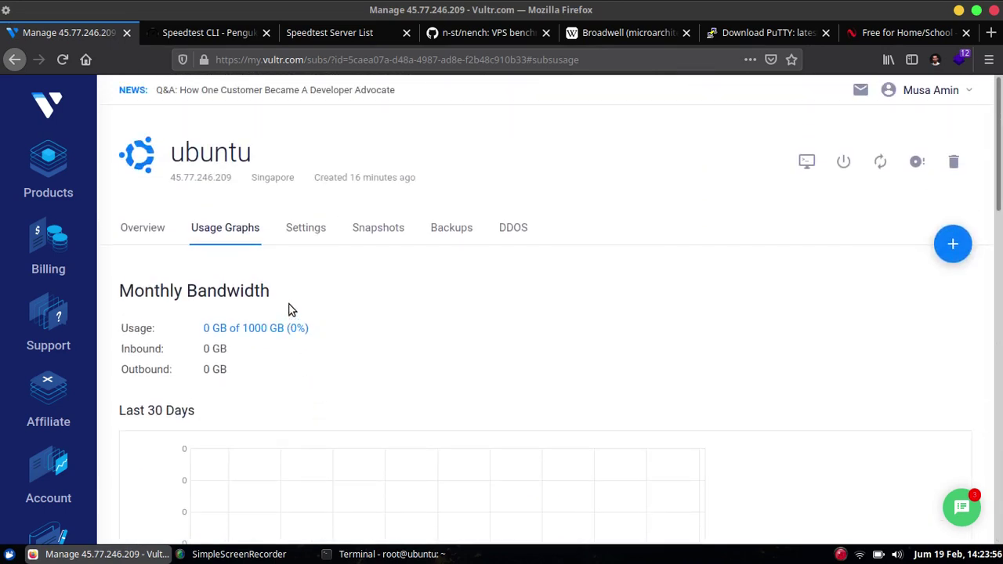
Examine the Vultr server's IPv4, IPv6, and Firewall settings.
left_click(313, 227)
scroll(314, 259, "down", 2)
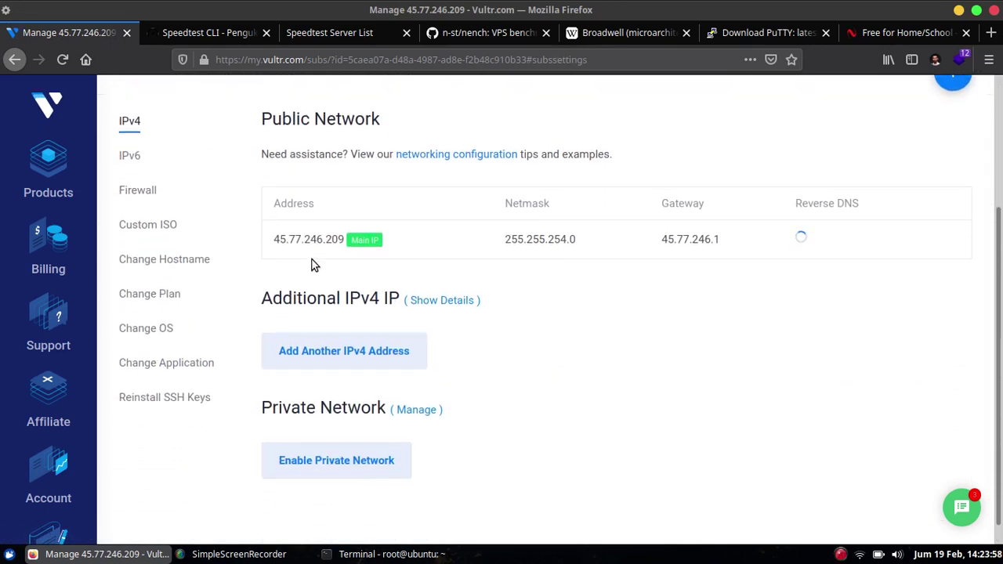
scroll(327, 360, "up", 1)
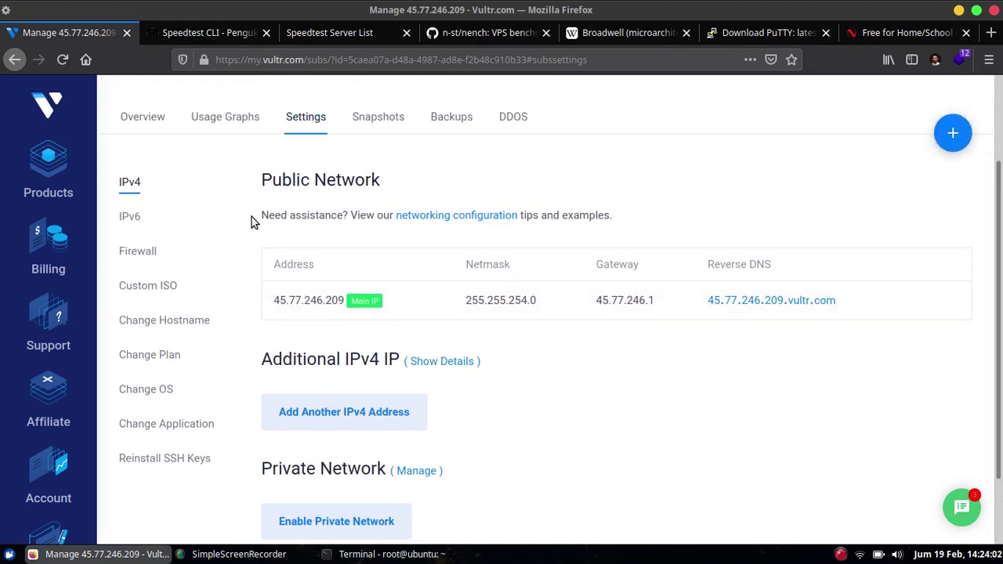
left_click(131, 219)
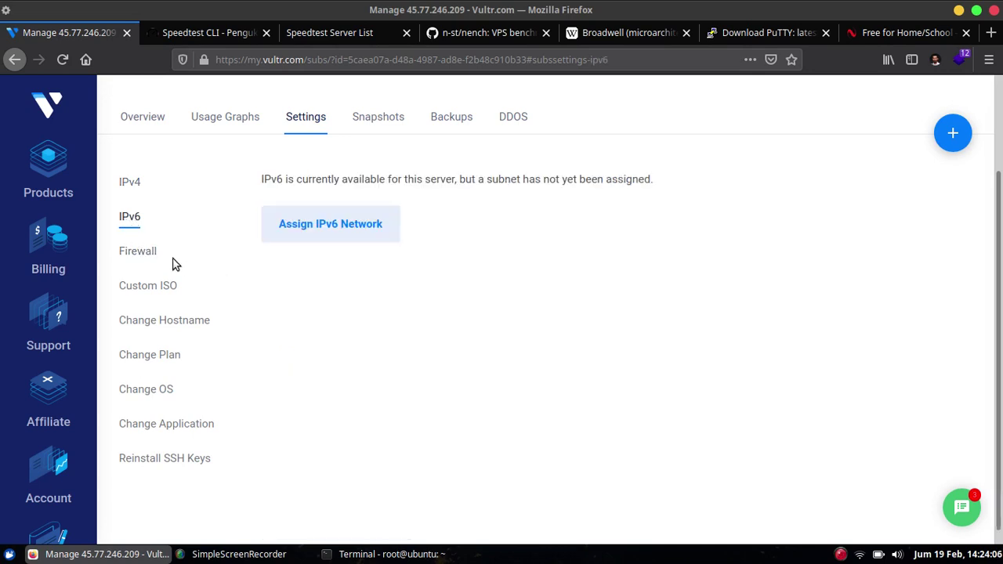
left_click(134, 251)
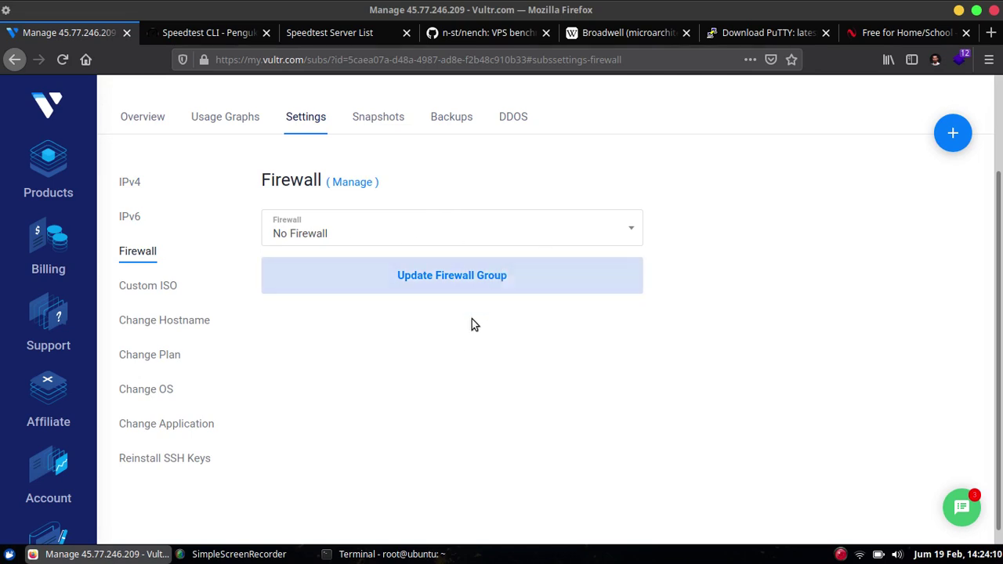
Examine the Vultr server's Custom ISO, Change Hostname, and Change Plan settings.
scroll(459, 360, "up", 1)
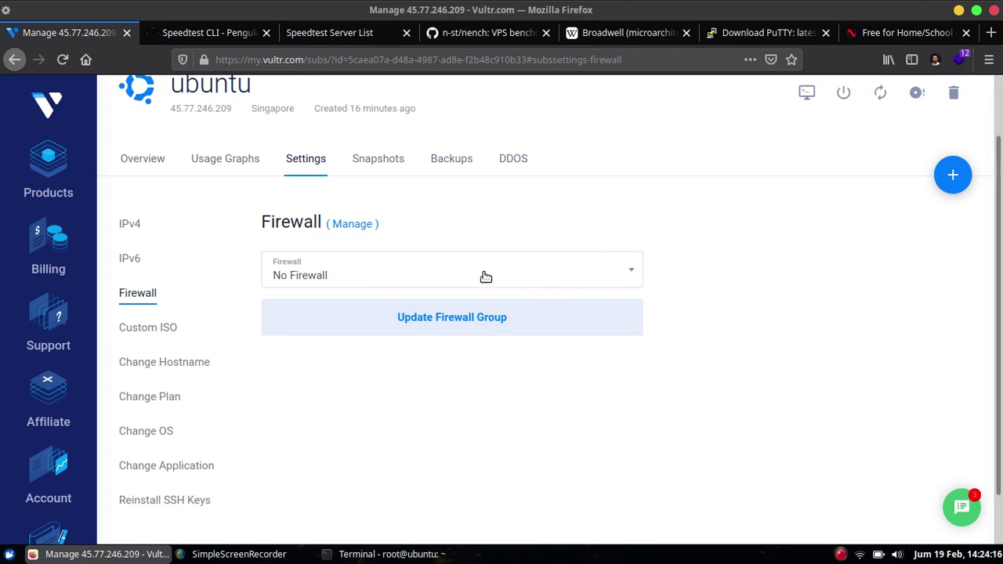
left_click(149, 328)
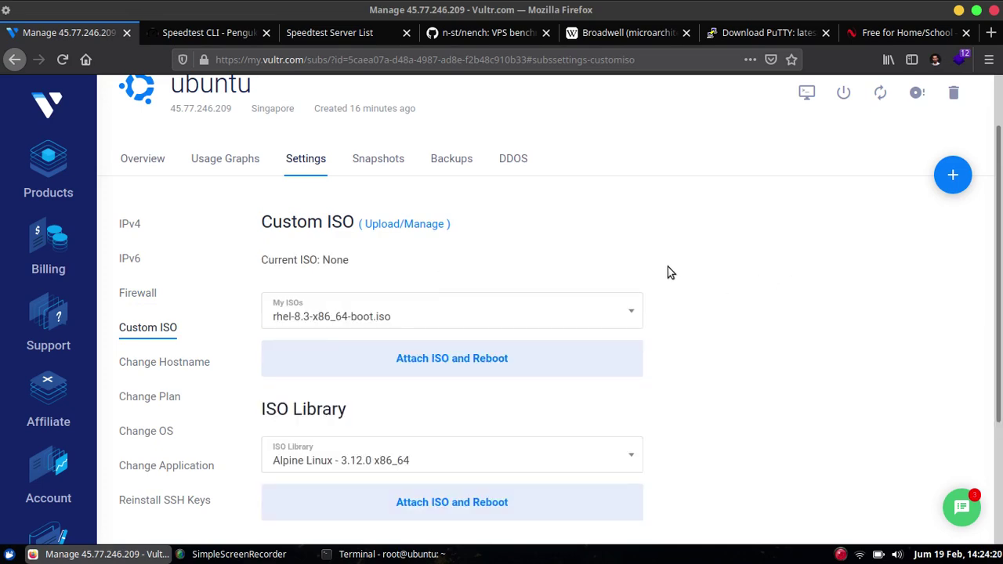
scroll(724, 267, "down", 2)
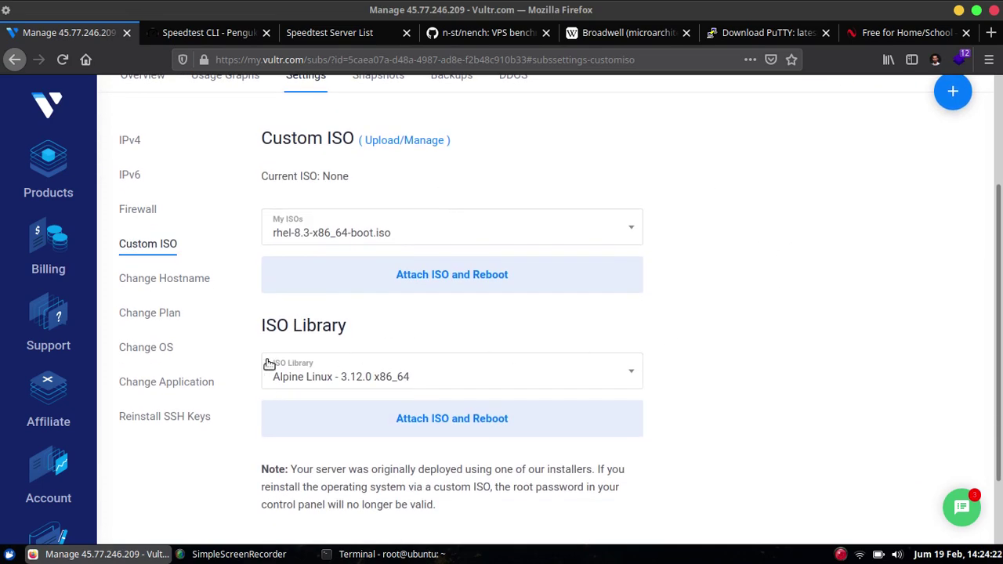
left_click(180, 281)
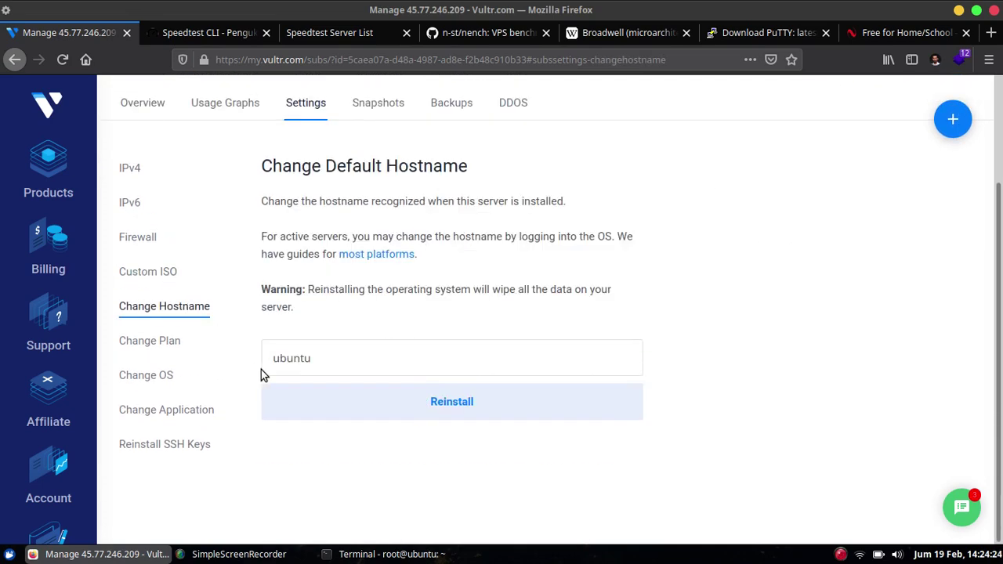
left_click(149, 342)
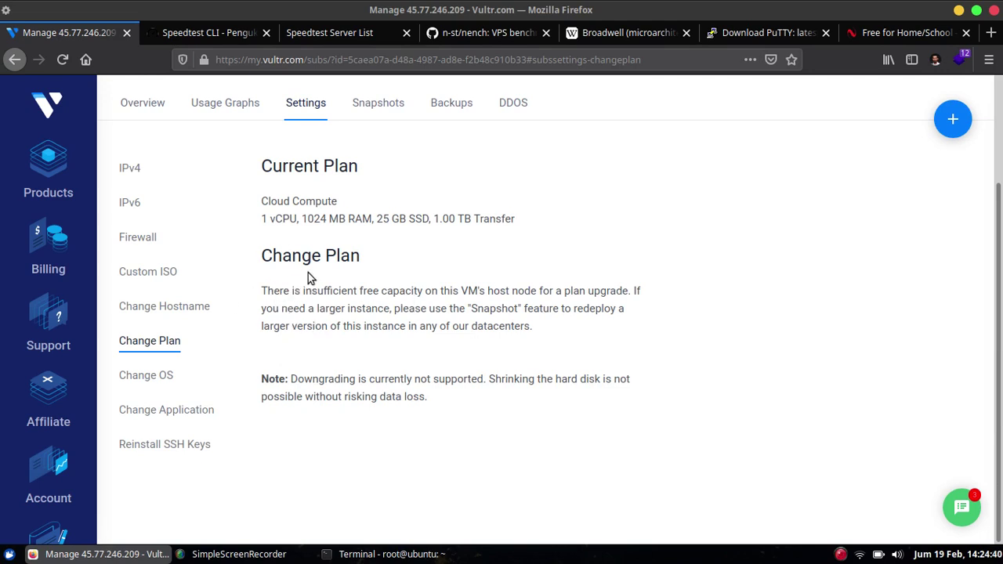
double_click(486, 311)
Examine the Change OS settings and browse the full list of replacement operating systems without choosing one.
left_click(149, 377)
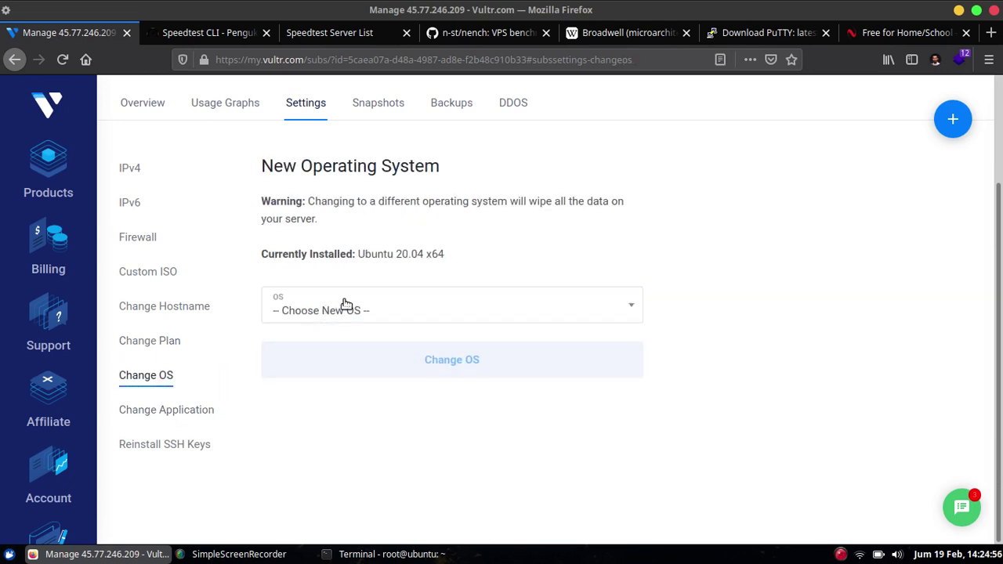
double_click(381, 256)
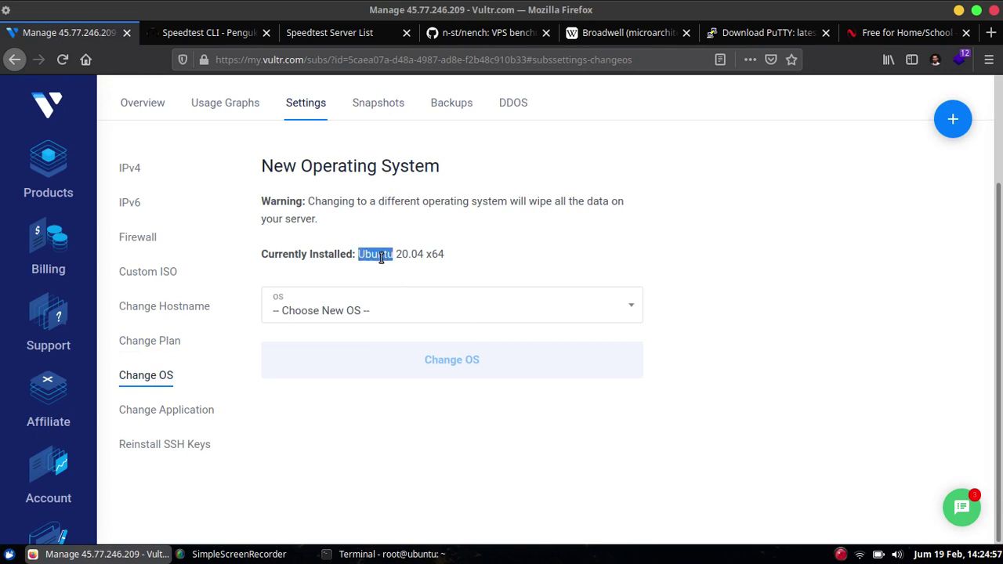
left_click(405, 309)
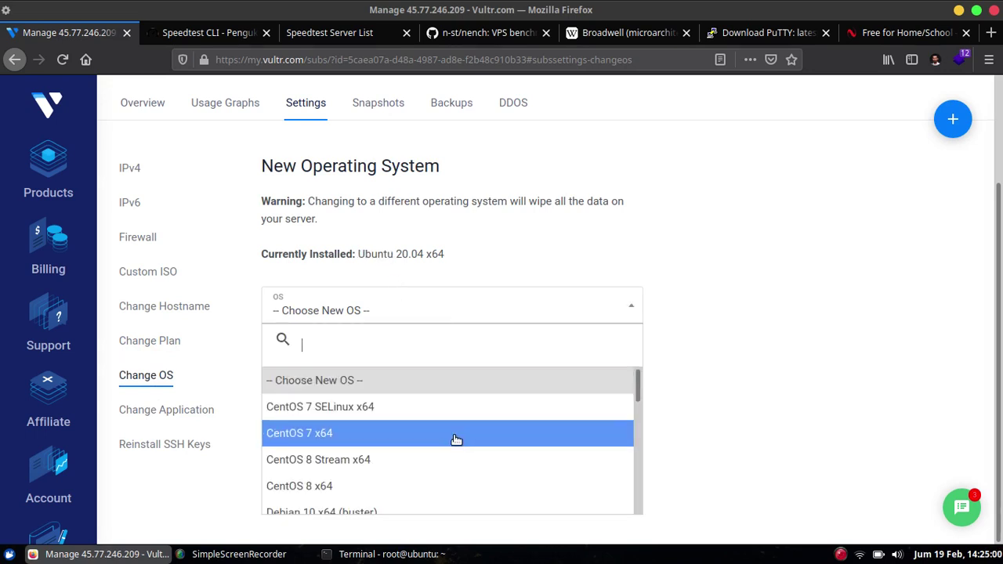
scroll(457, 439, "down", 3)
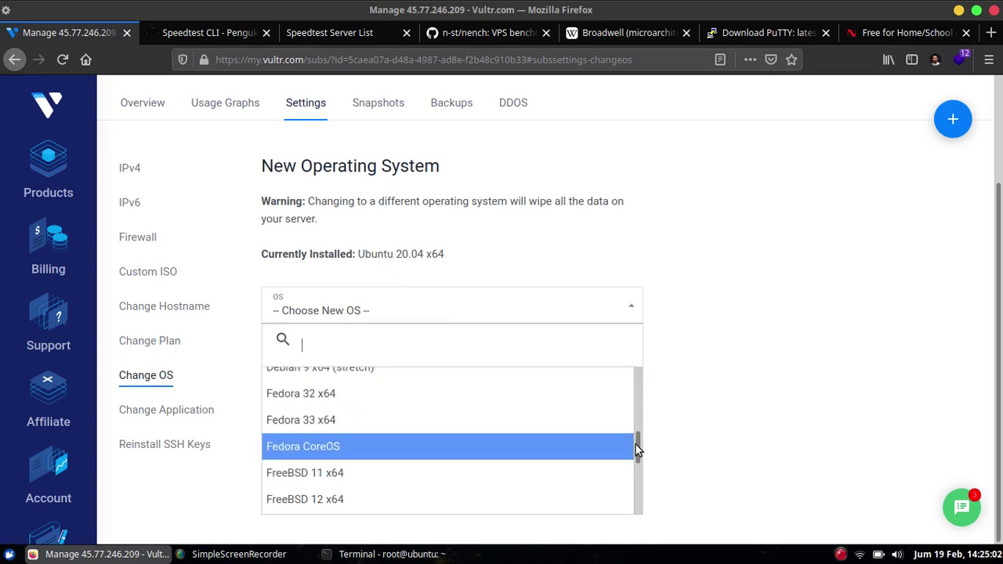
left_click_drag(639, 452, 624, 385)
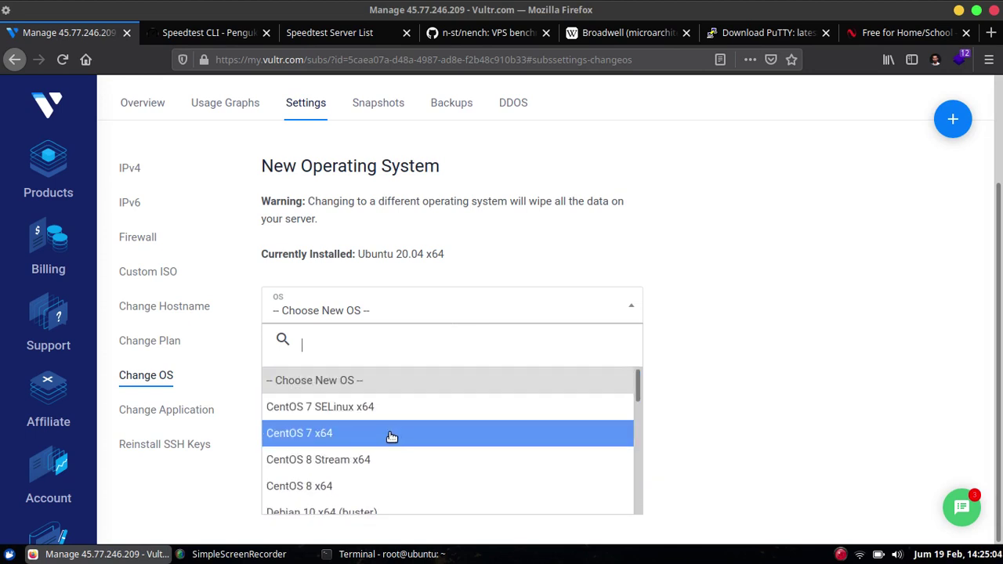
scroll(376, 423, "down", 2)
scroll(368, 431, "up", 3)
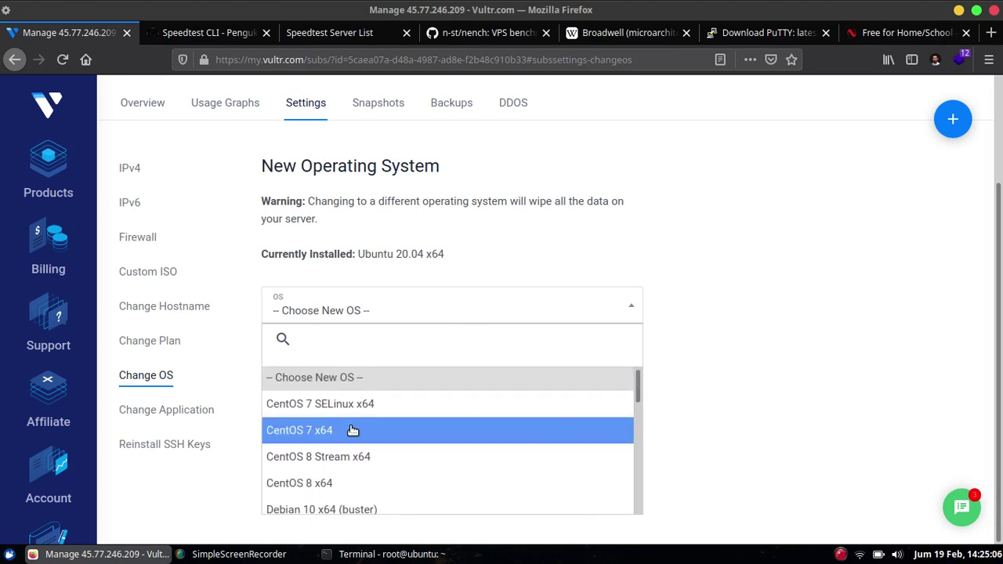
scroll(353, 431, "down", 5)
scroll(352, 428, "down", 2)
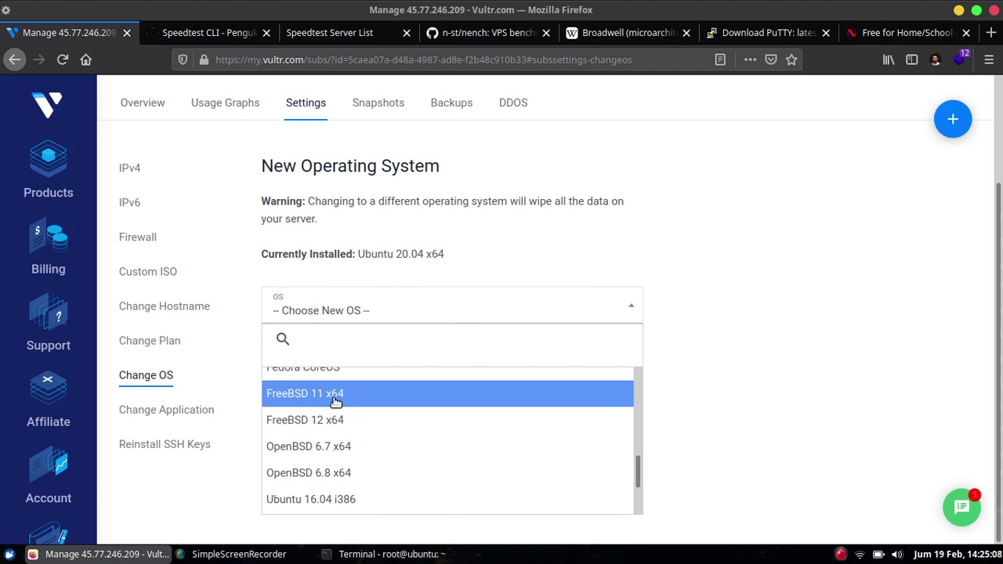
scroll(423, 408, "down", 1)
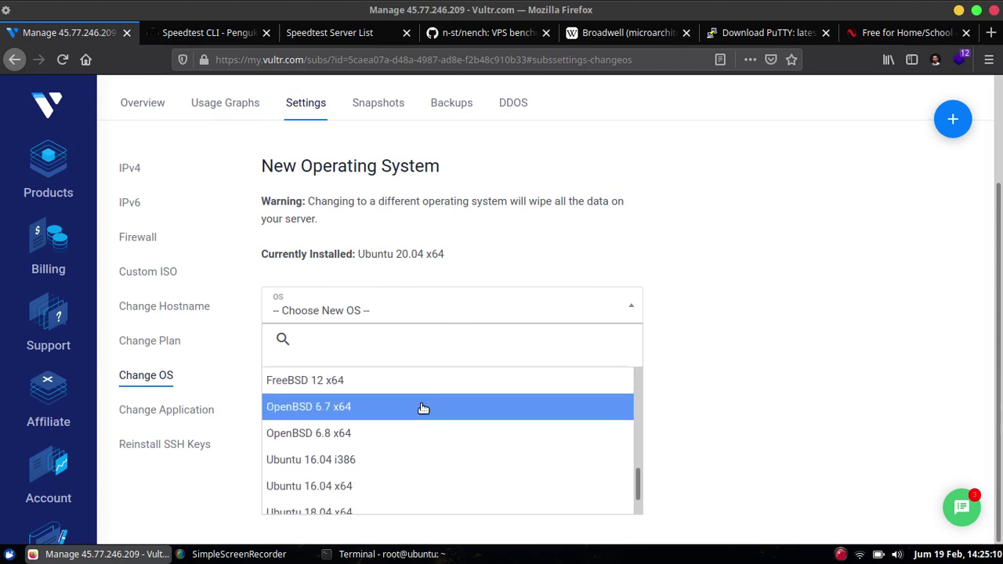
scroll(466, 416, "down", 1)
scroll(464, 416, "up", 6)
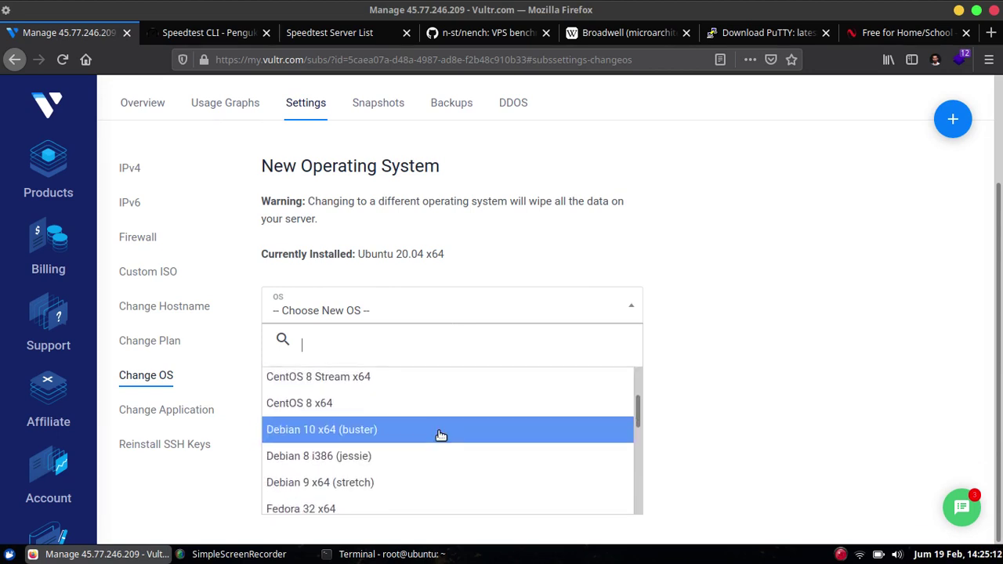
scroll(435, 439, "down", 1)
scroll(430, 446, "up", 2)
scroll(396, 420, "down", 4)
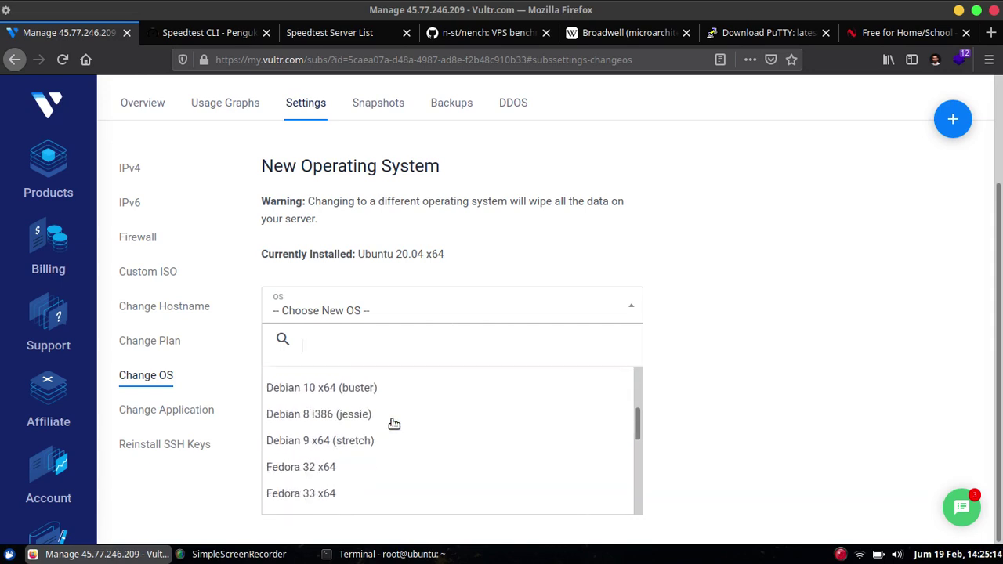
scroll(394, 429, "down", 2)
scroll(392, 432, "up", 5)
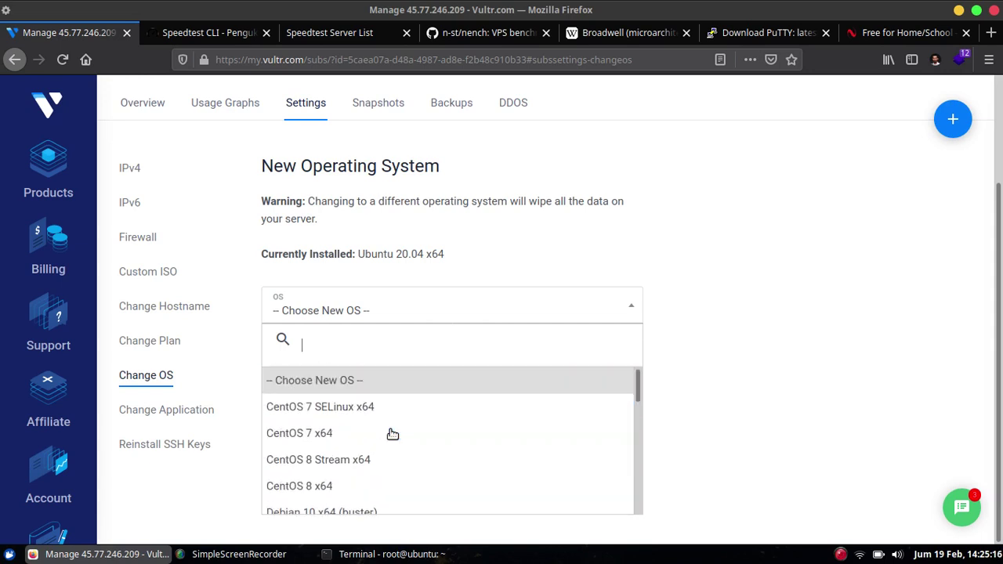
left_click(776, 288)
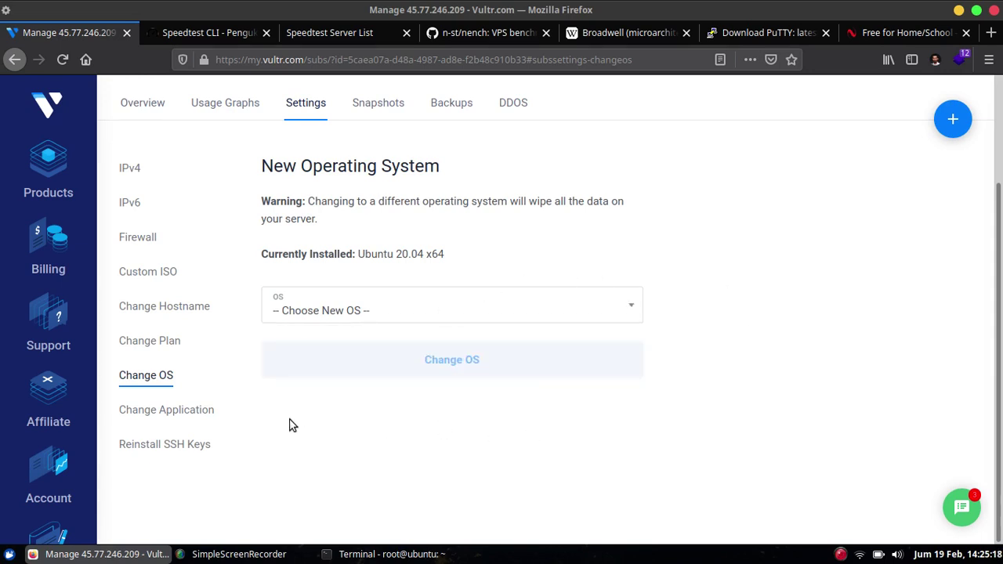
Examine the Change Application settings and browse the full list of installable applications without choosing one.
left_click(206, 415)
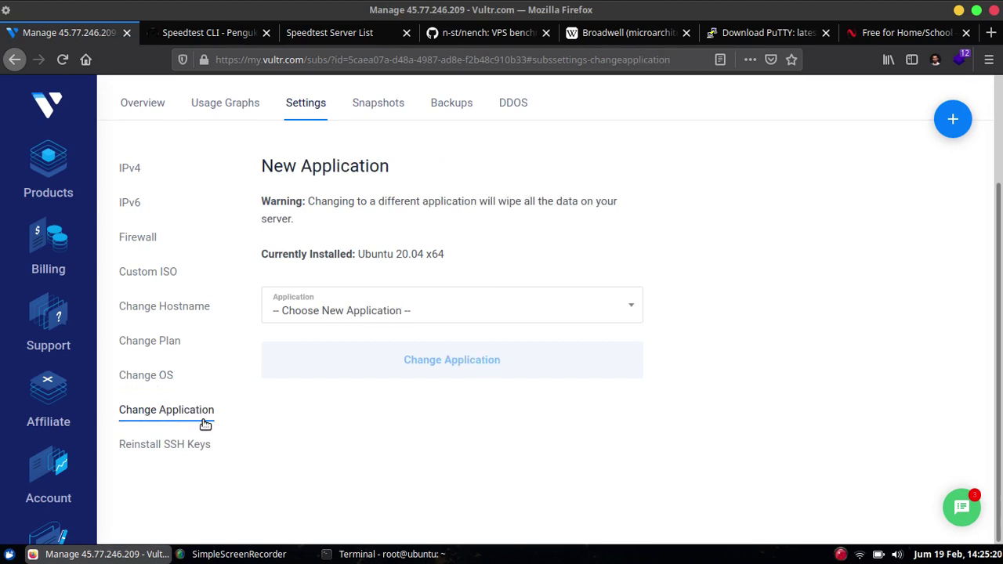
left_click(354, 314)
scroll(494, 416, "down", 5)
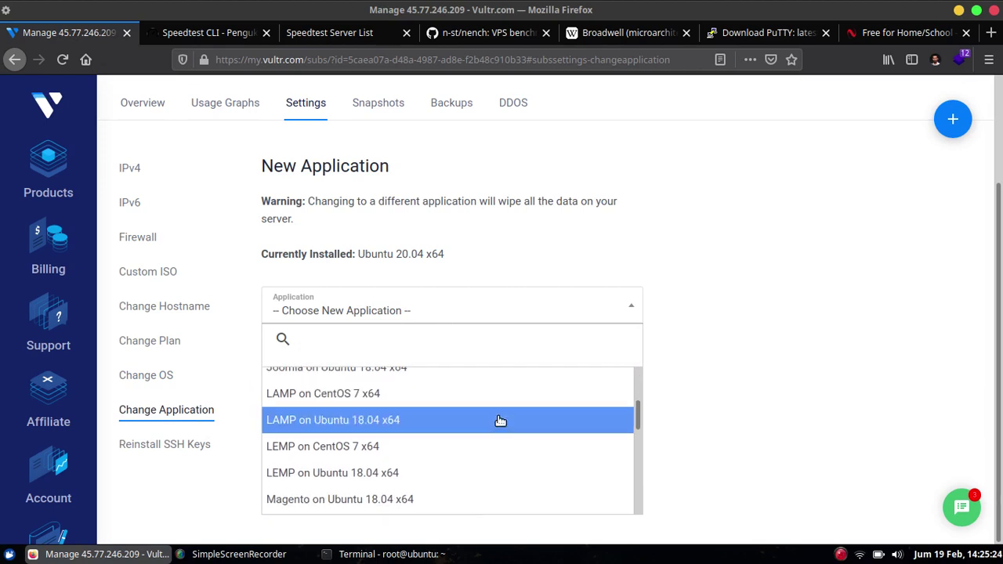
scroll(483, 429, "down", 1)
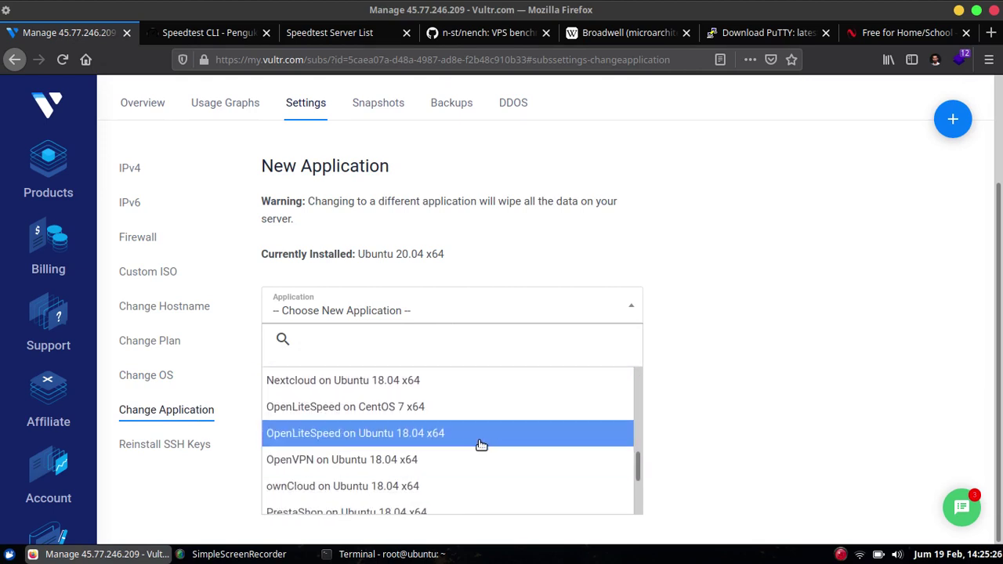
scroll(499, 483, "down", 2)
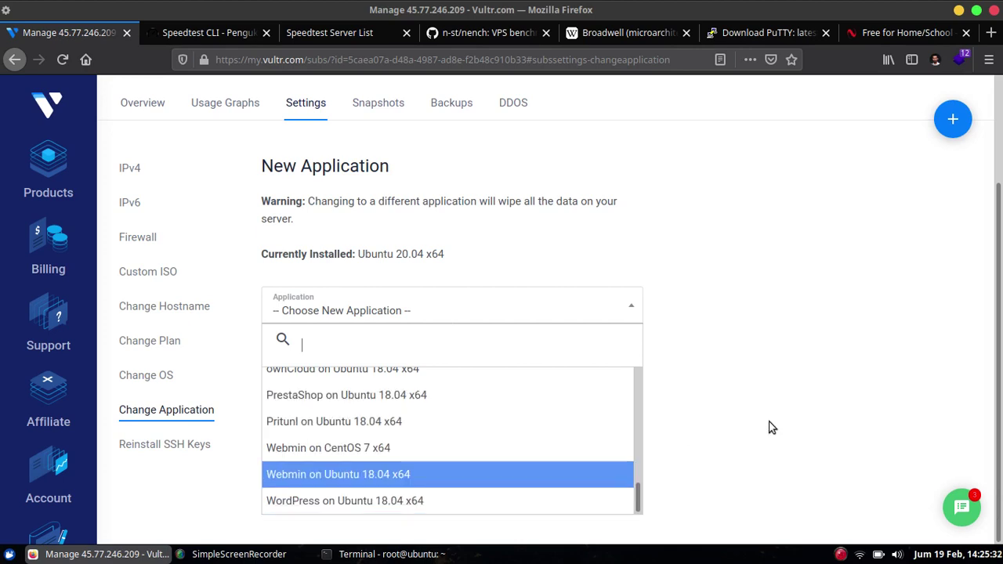
left_click(797, 441)
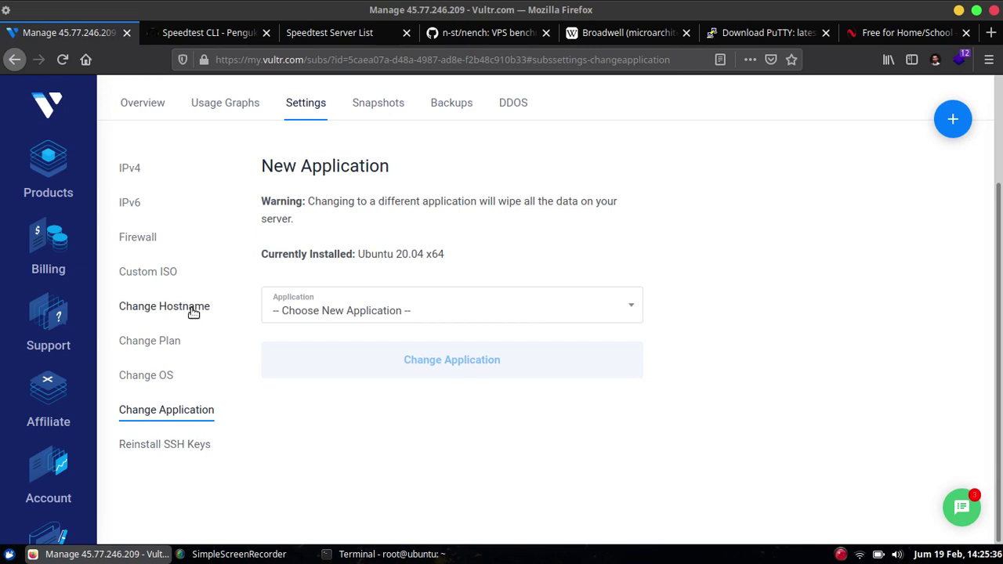
Examine the server's snapshot creation and restore options, plus its backup options.
left_click(377, 110)
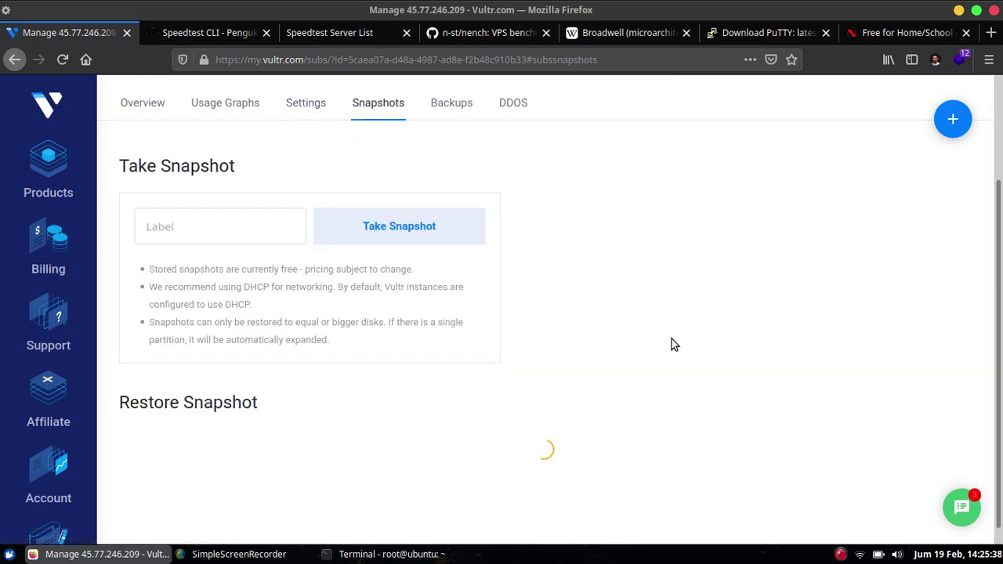
left_click_drag(999, 373, 1001, 405)
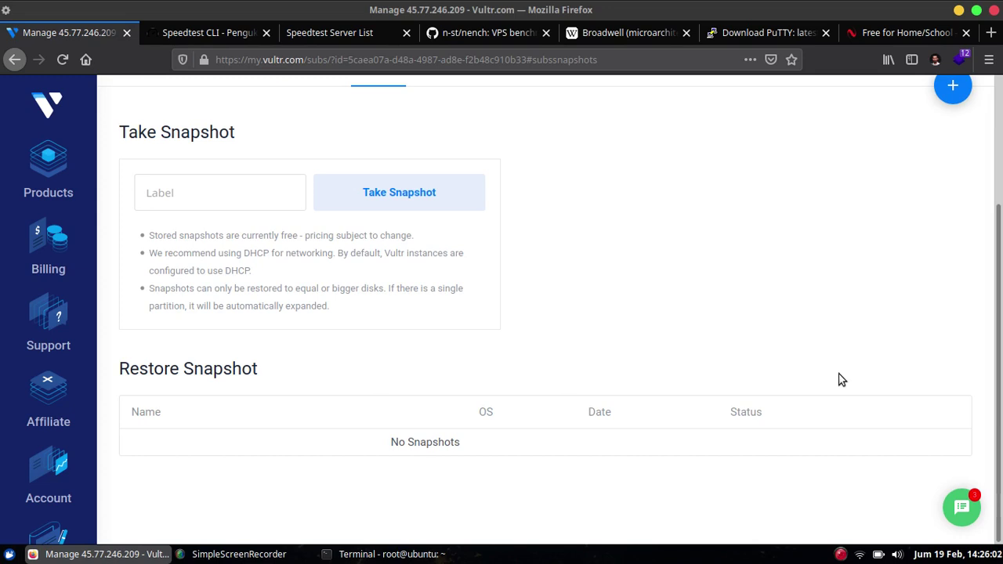
scroll(514, 216, "up", 2)
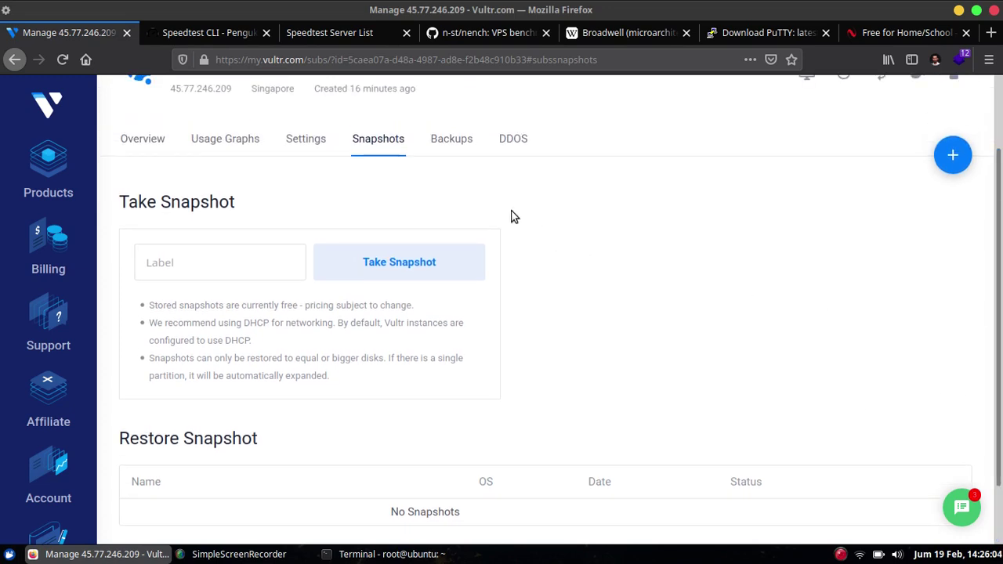
left_click(460, 143)
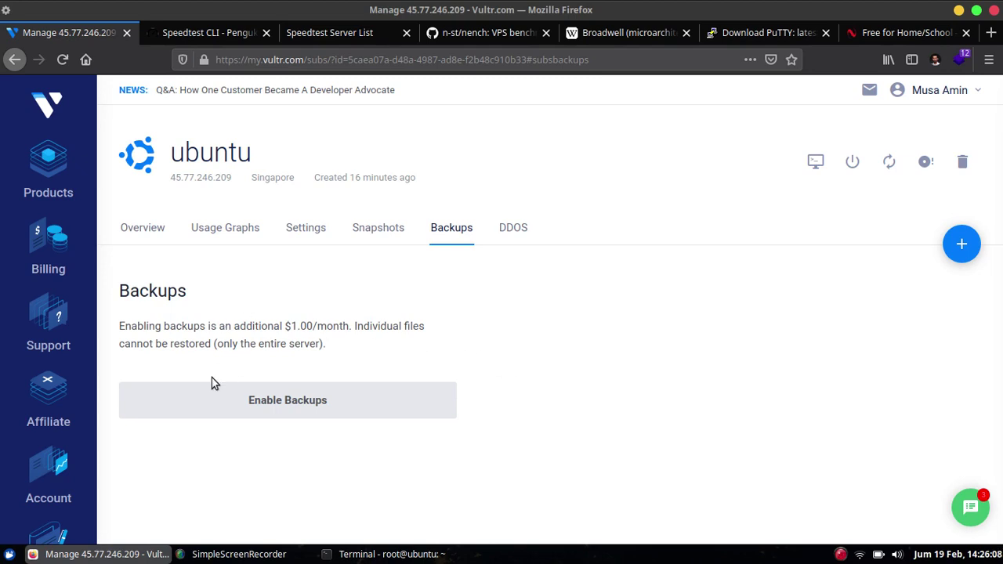
Check the server's DDOS protection page and read its availability notice for this location.
left_click(510, 234)
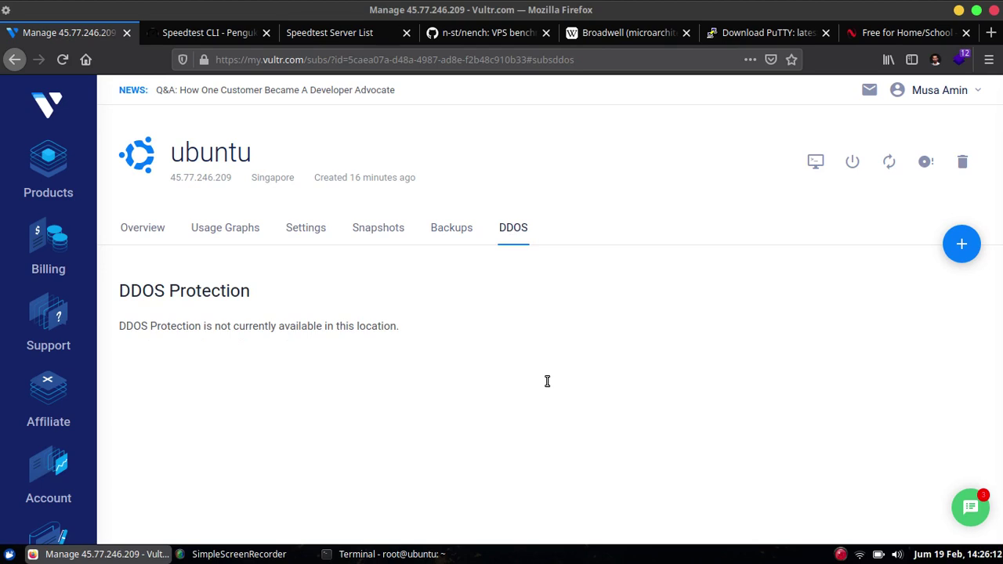
triple_click(228, 330)
left_click(301, 353)
double_click(378, 324)
left_click(386, 341)
double_click(262, 330)
left_click(294, 348)
Review the server's overview, covering bandwidth usage, CPU usage, current charges, and specifications.
left_click(138, 236)
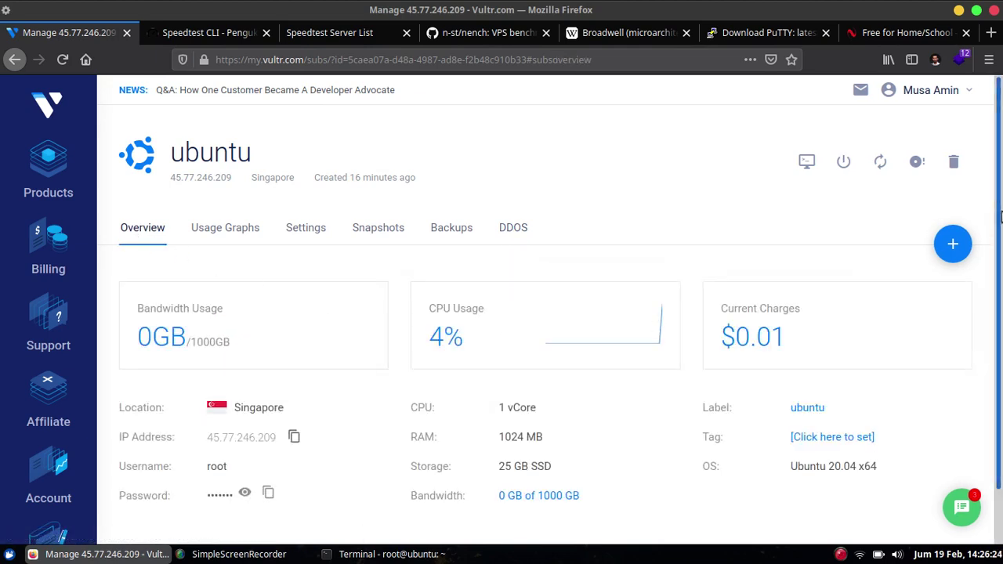
scroll(903, 265, "down", 1)
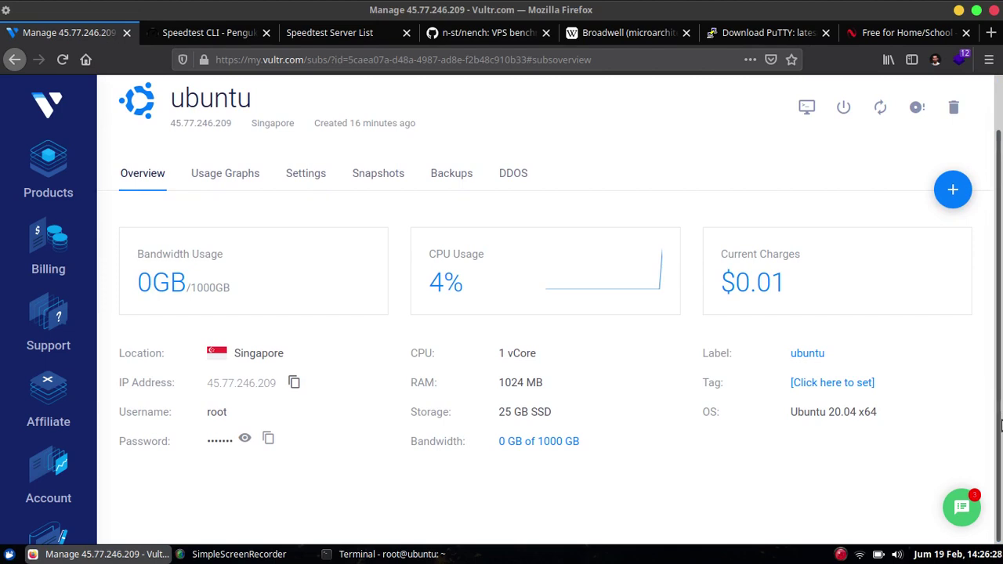
scroll(1000, 408, "up", 1)
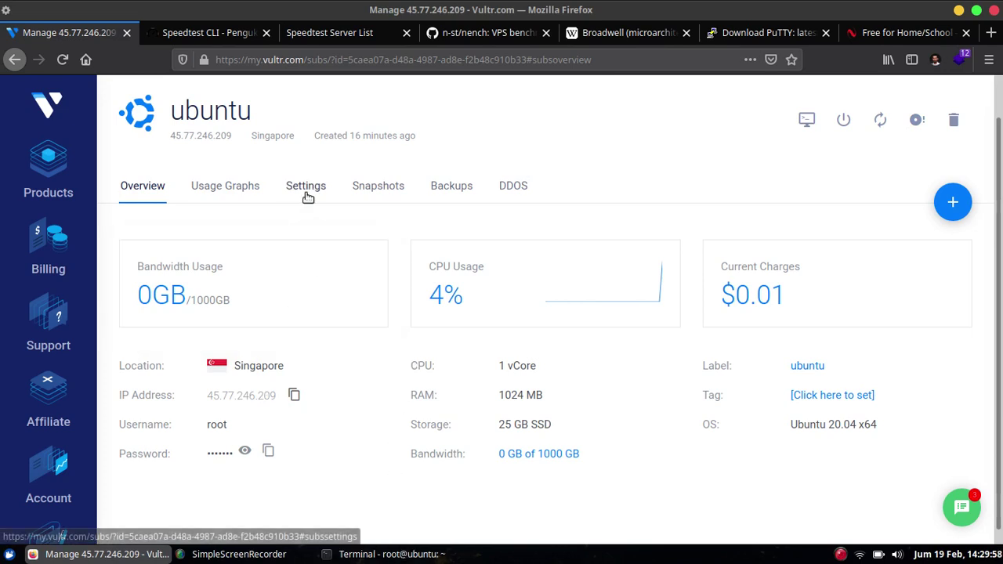
Switch to the terminal and re-examine the processor model in the nench results.
left_click(416, 555)
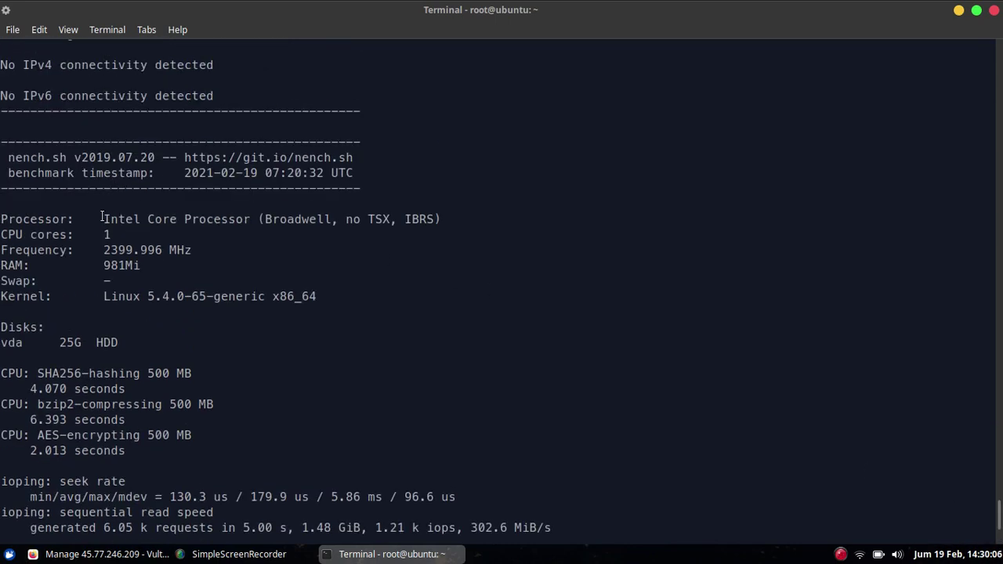
left_click_drag(103, 219, 311, 220)
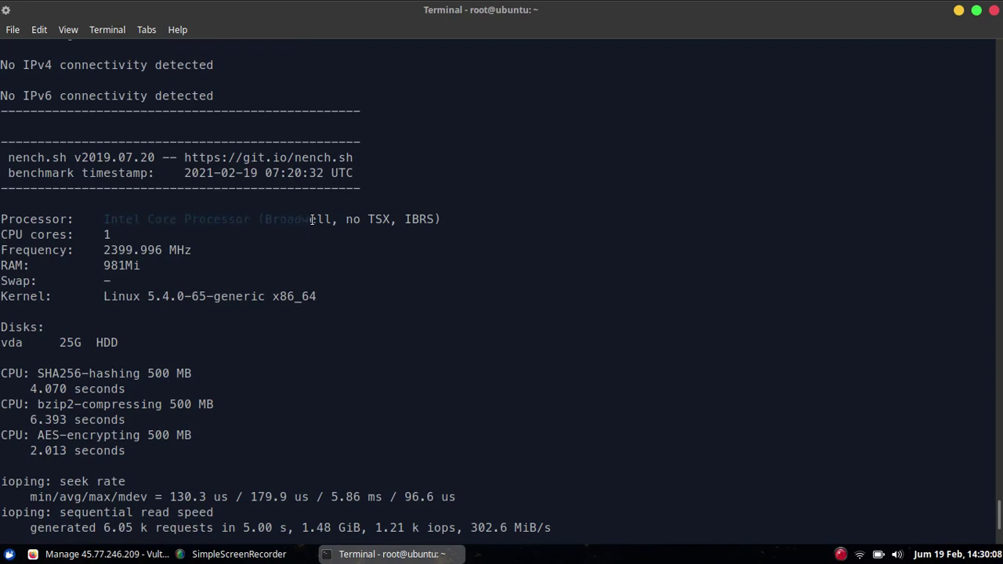
left_click(311, 220)
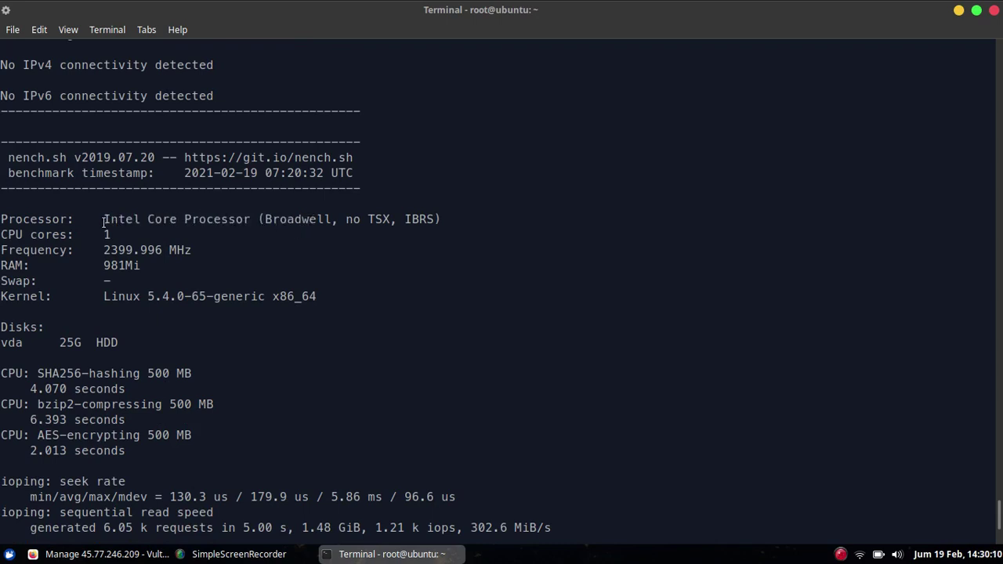
double_click(274, 220)
left_click(279, 232)
left_click(1000, 539)
Switch back to Firefox, open Vultr's new server deployment form, and view its server types and locations.
left_click(110, 554)
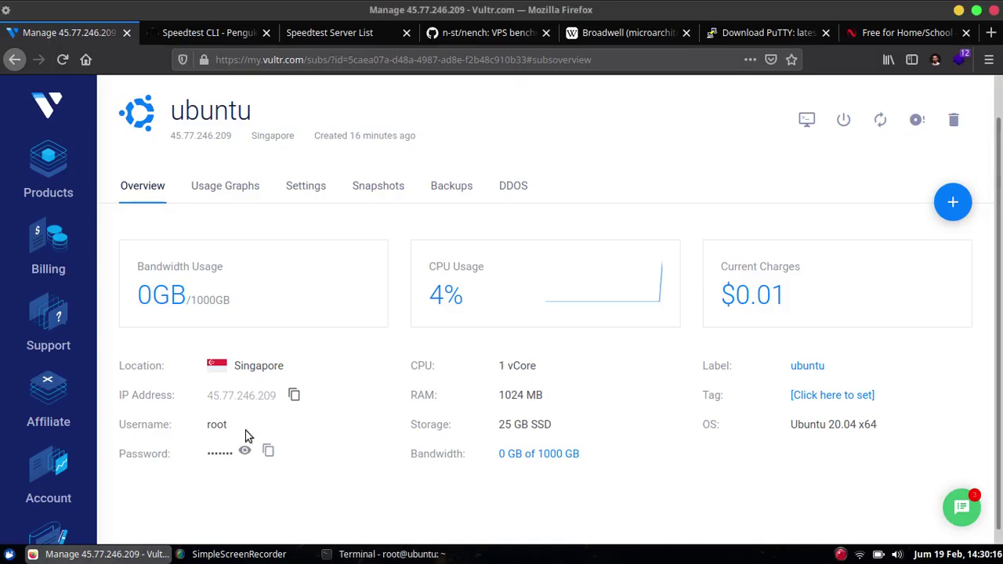
left_click(41, 178)
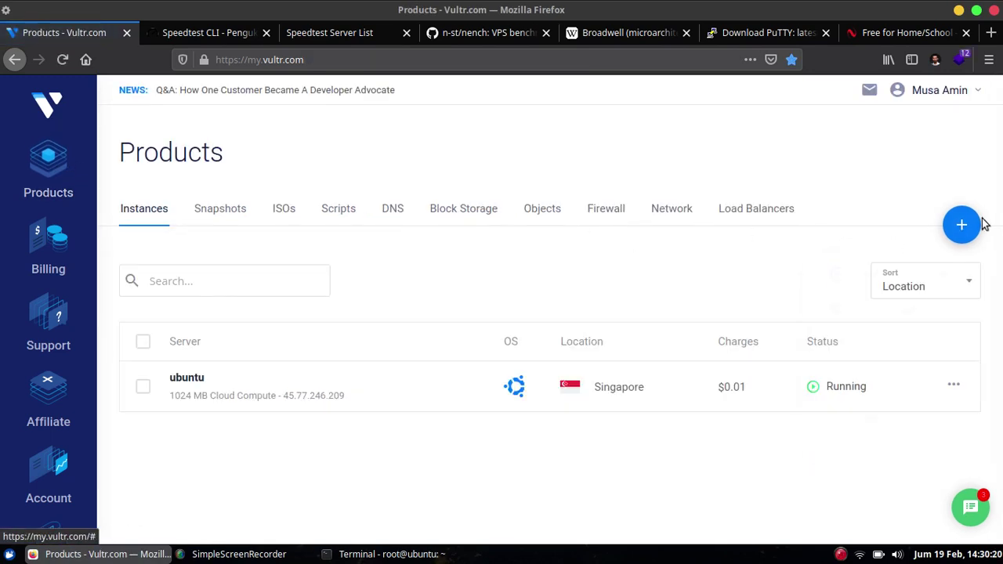
mouse_move(958, 228)
left_click(901, 270)
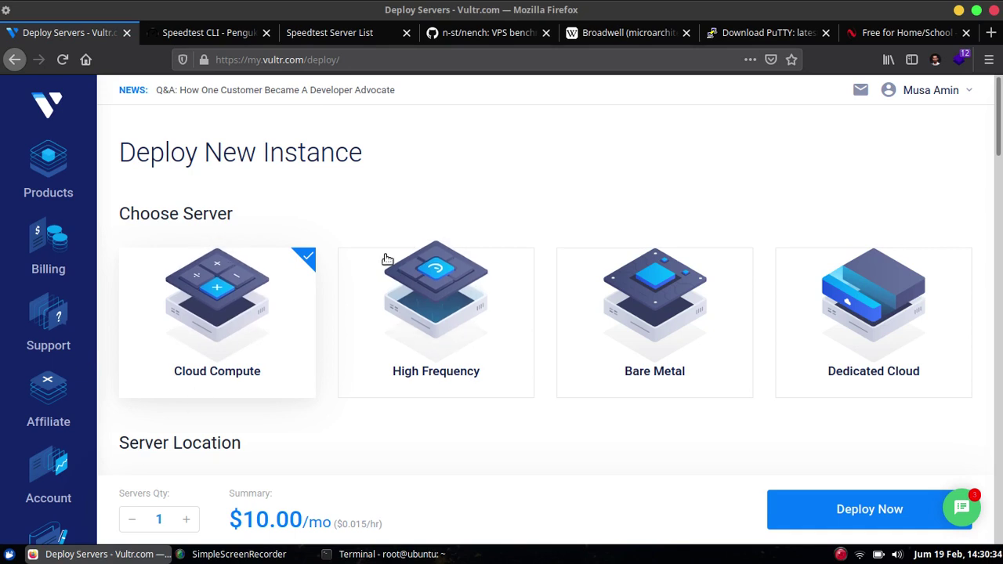
scroll(1001, 145, "down", 3)
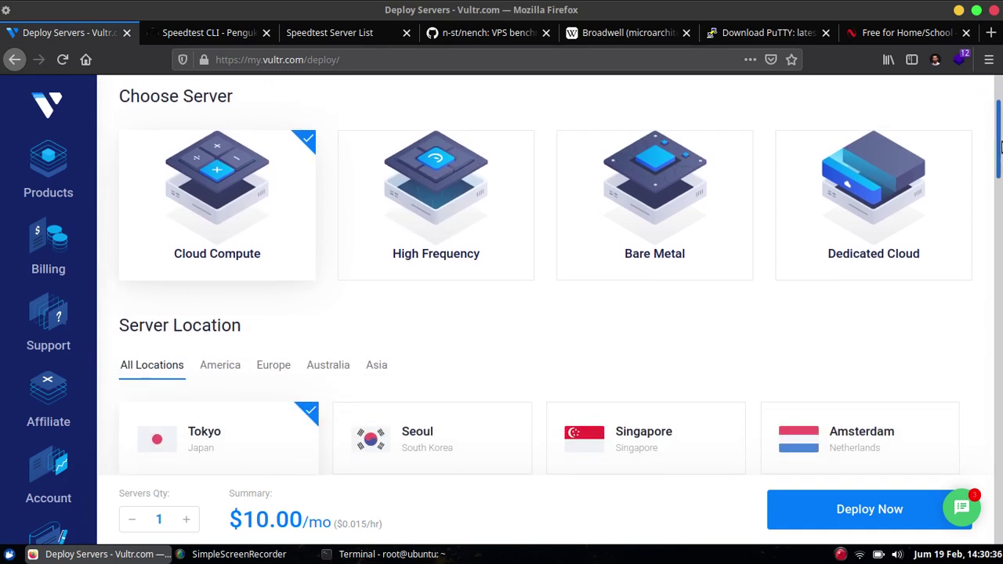
scroll(1000, 145, "up", 3)
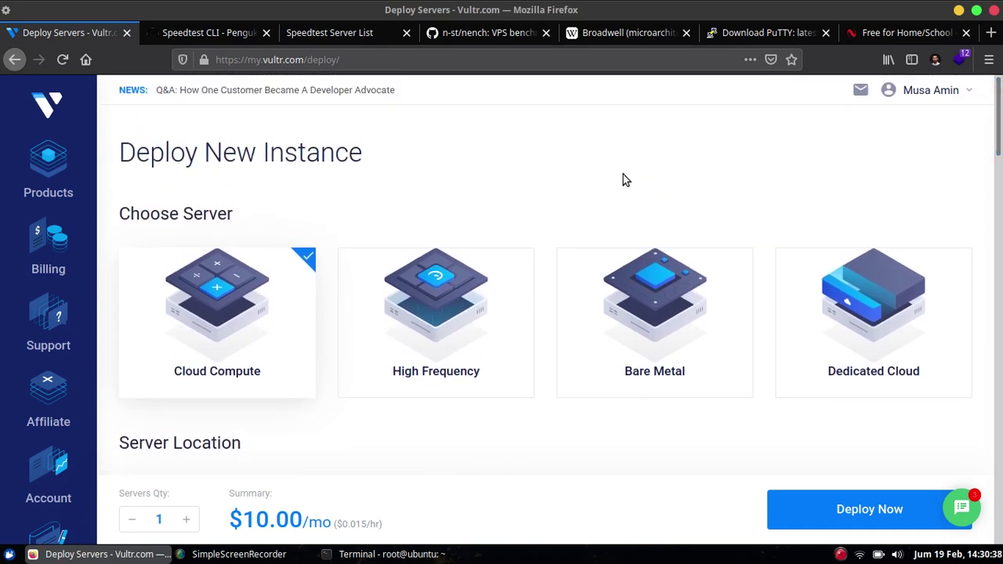